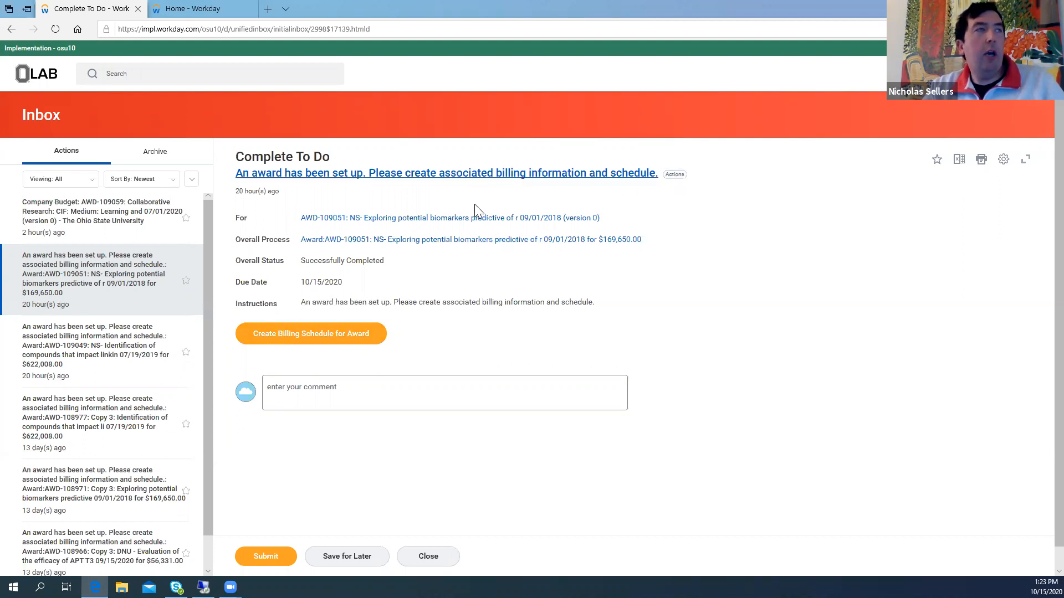
Step: Start a new billing schedule of type Transaction for the award named in the open to-do, using the award's related actions
left_click(669, 179)
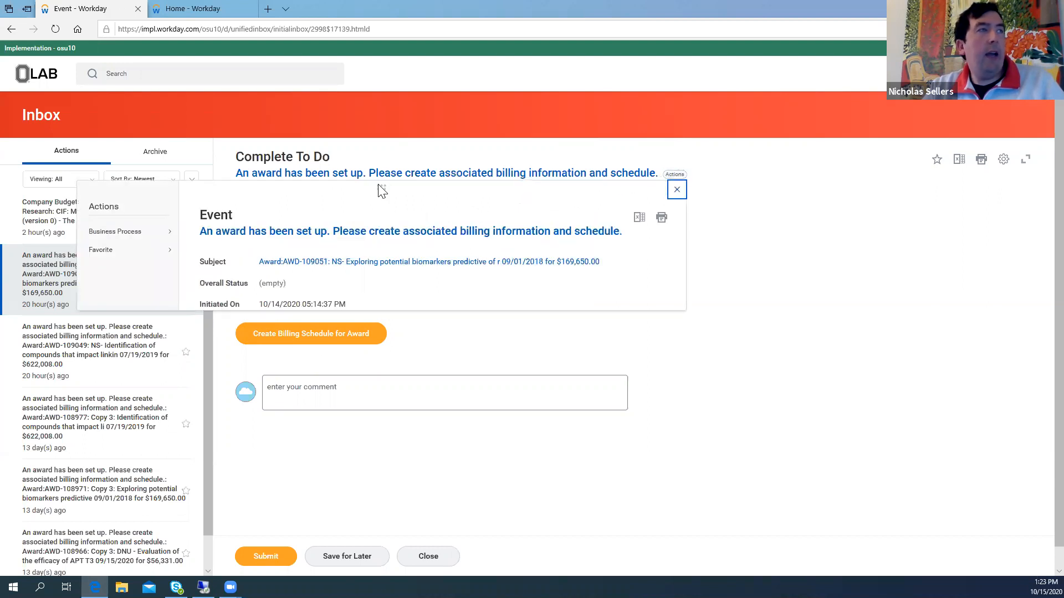
left_click(740, 221)
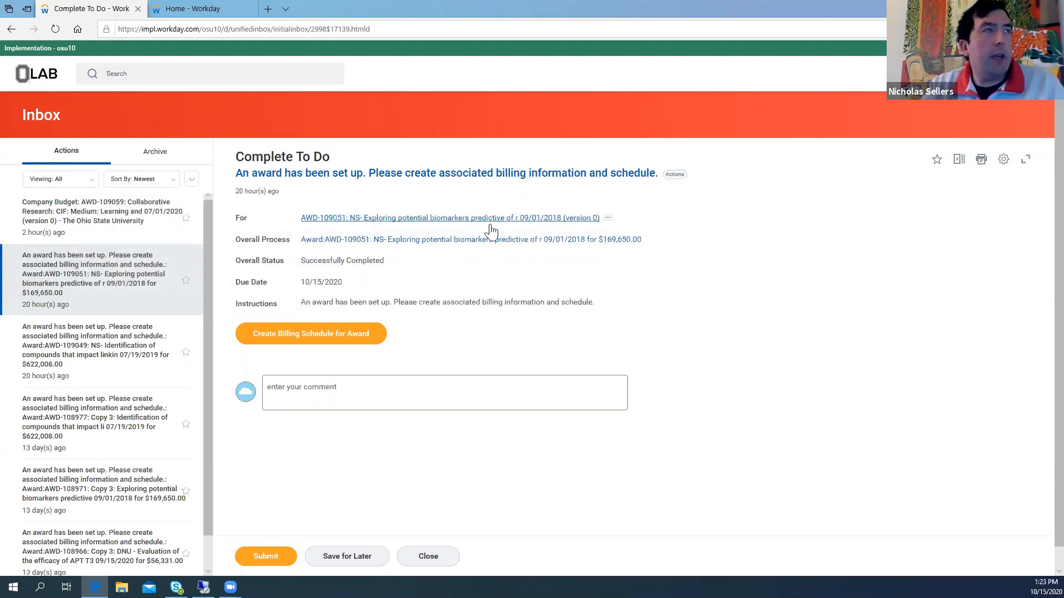
left_click(608, 219)
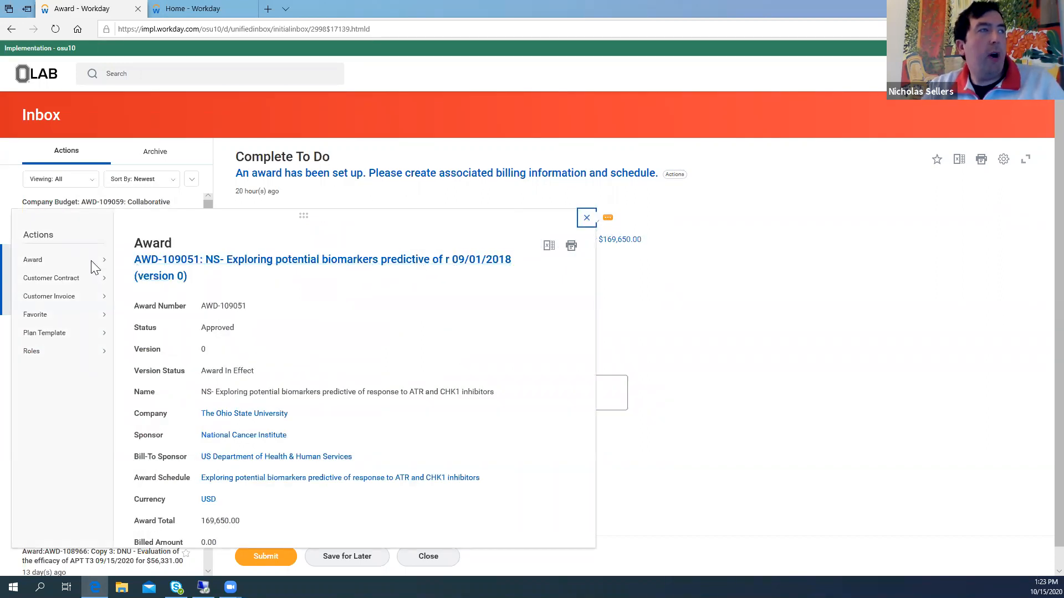
mouse_move(65, 267)
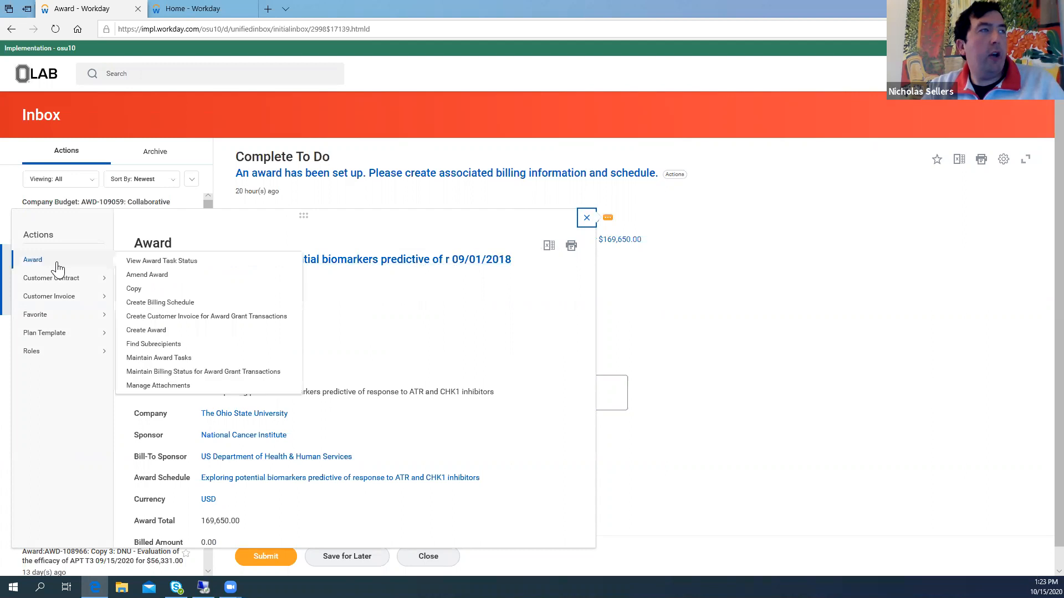
left_click(150, 304)
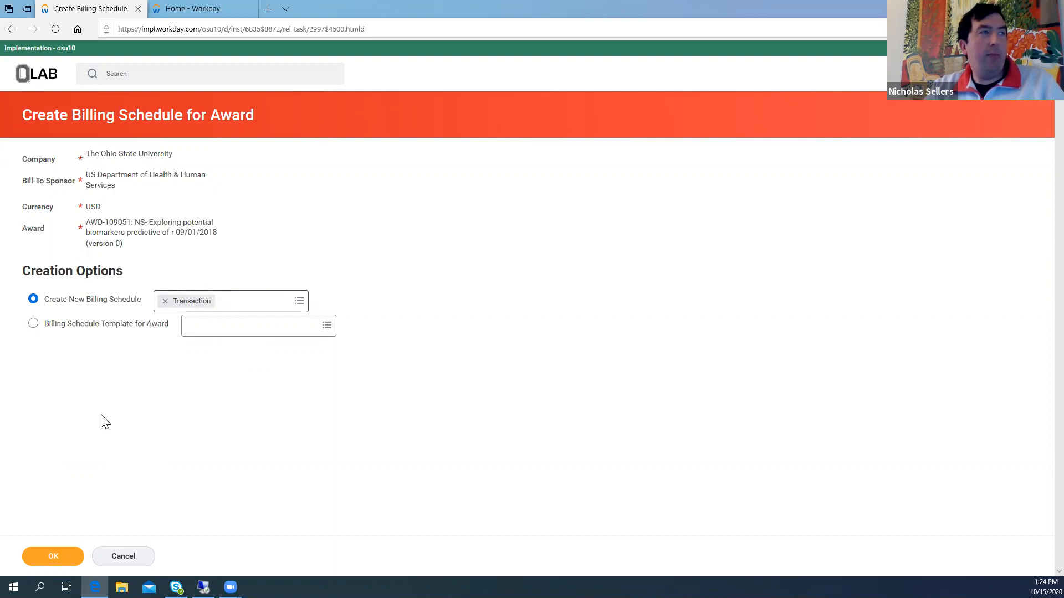
left_click(69, 565)
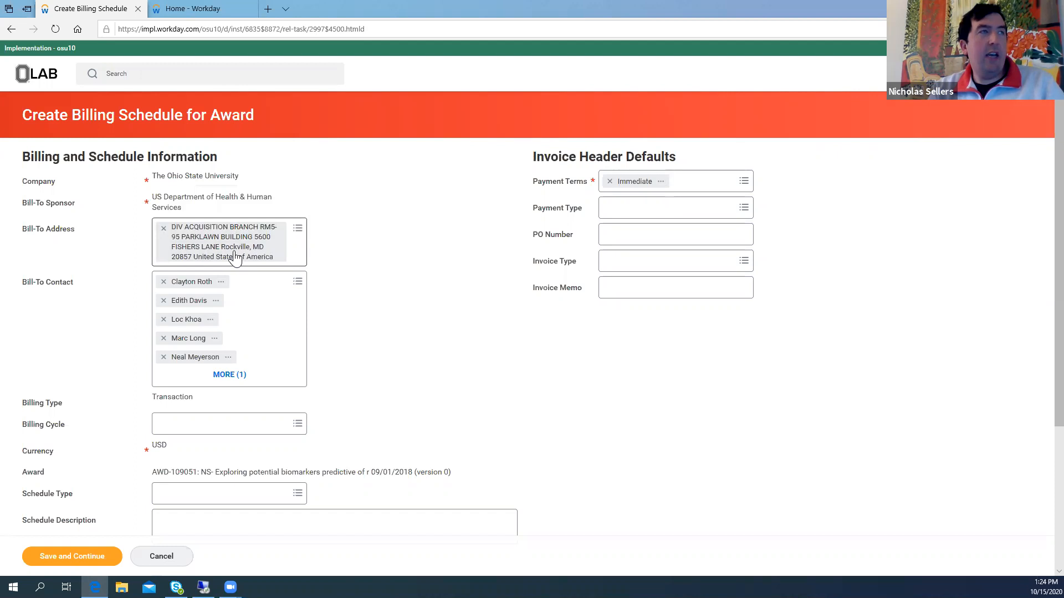
Step: Check which bill-to addresses are available for the sponsor, keeping the current selection
left_click(297, 231)
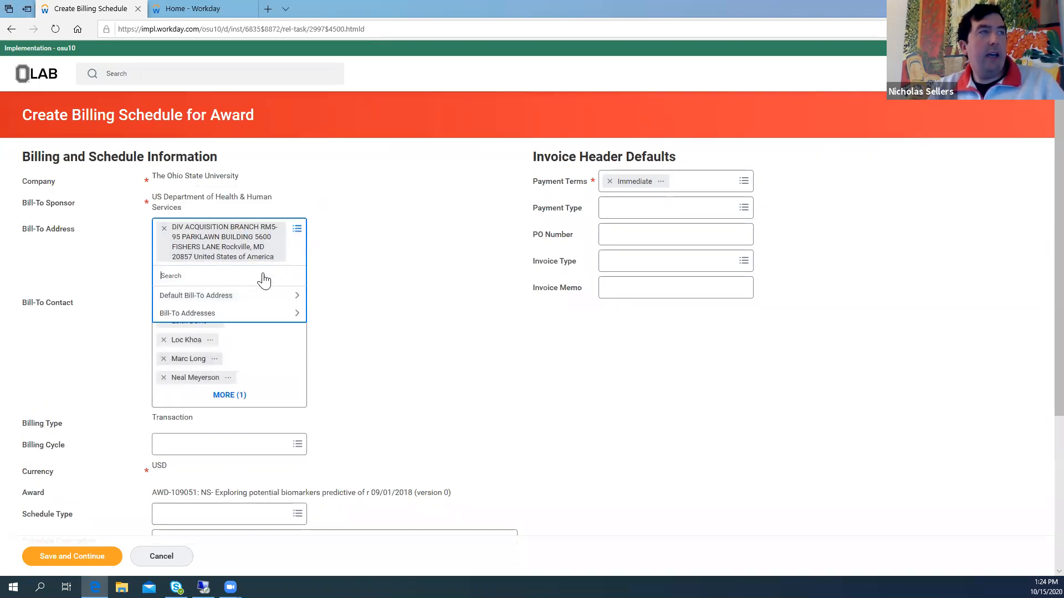
left_click(196, 313)
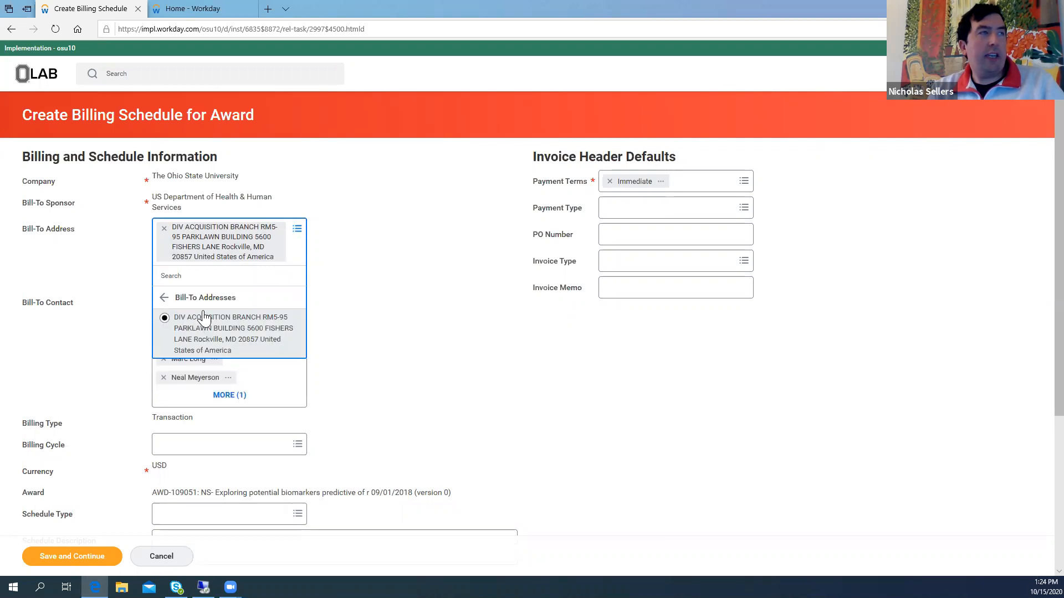
left_click(216, 339)
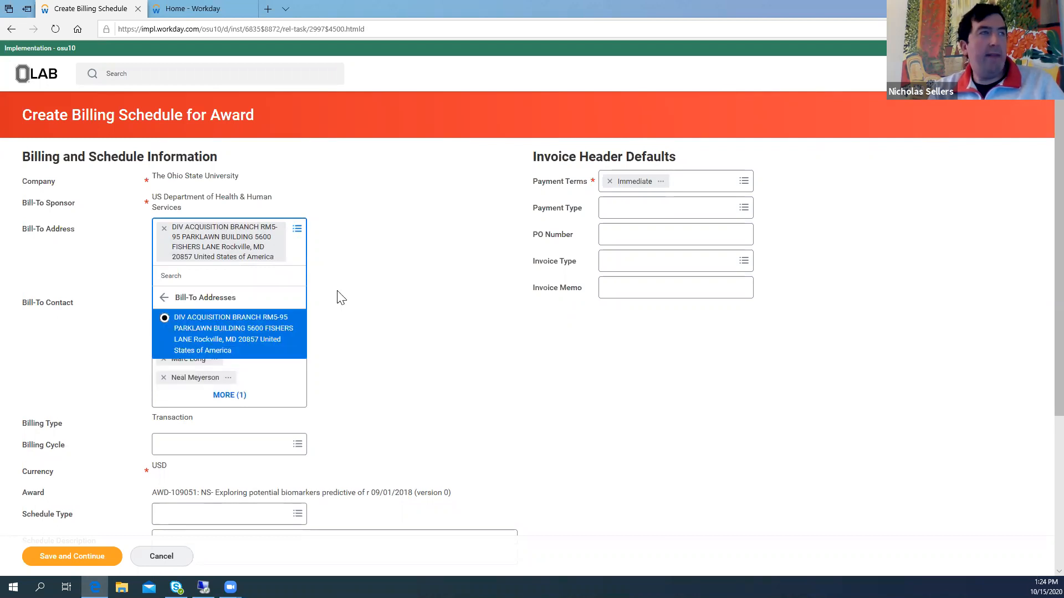
left_click(340, 288)
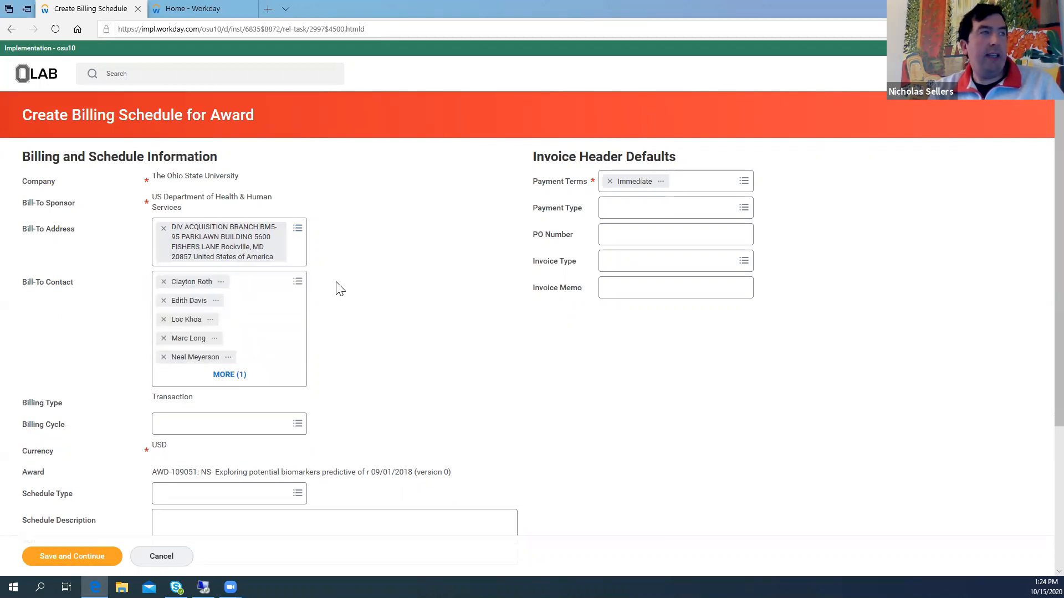
Step: Show the full bill-to contact list and remove every contact except the first one
left_click(212, 376)
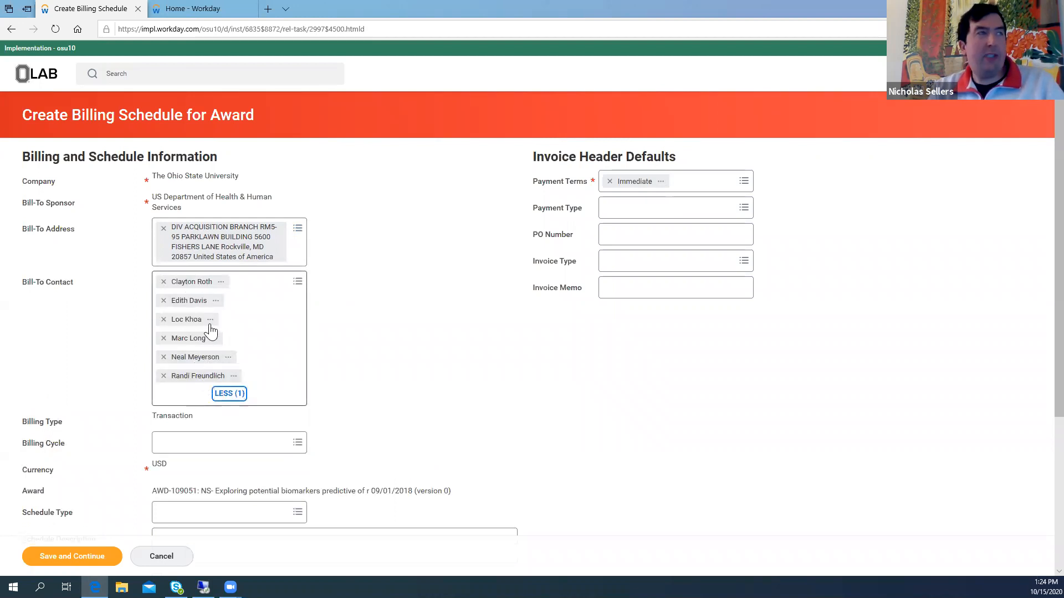
left_click(163, 301)
left_click(164, 301)
left_click(163, 301)
left_click(163, 301)
left_click(164, 301)
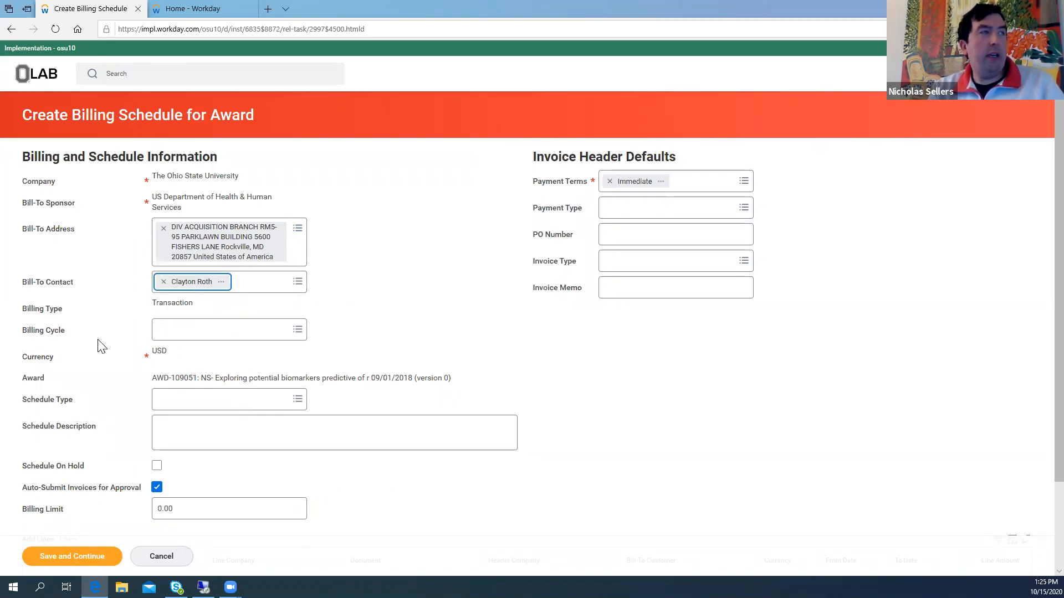
Step: Set the billing cycle to LOC and look at the schedule type choices without selecting one
left_click(295, 330)
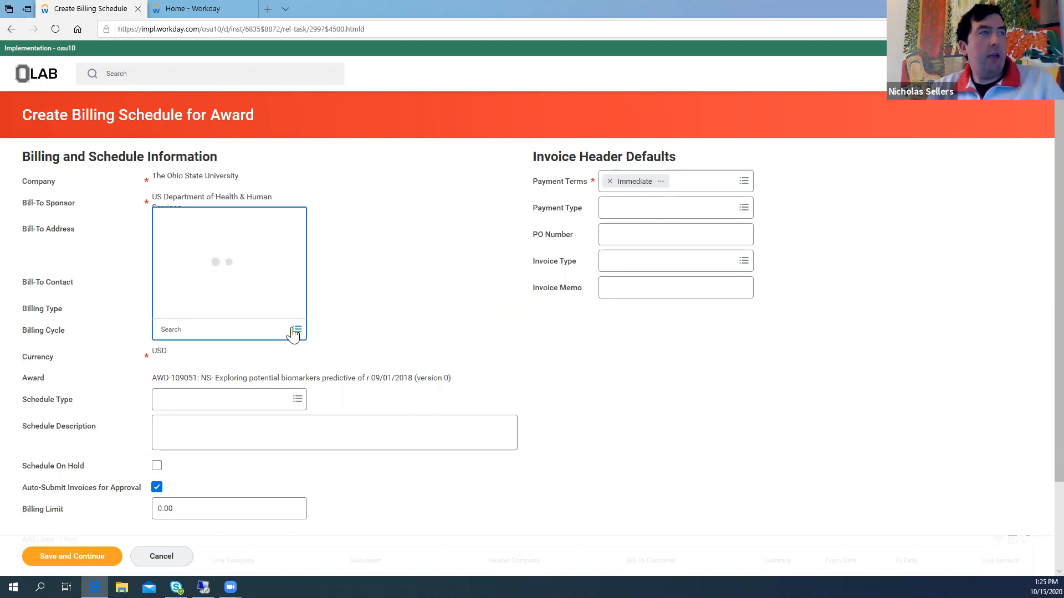
scroll(270, 282, "down", 4)
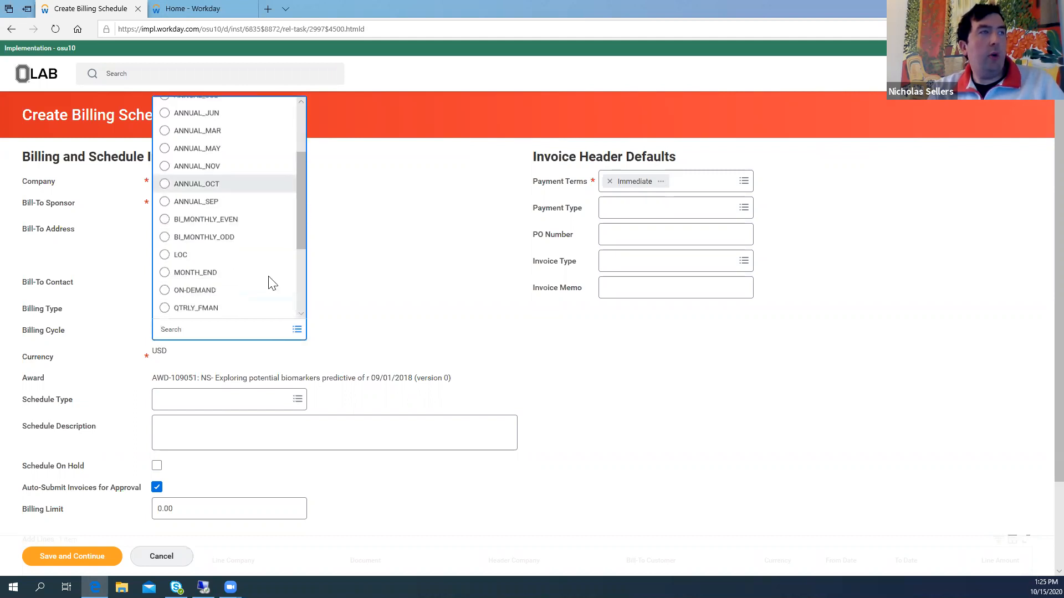
scroll(270, 281, "up", 3)
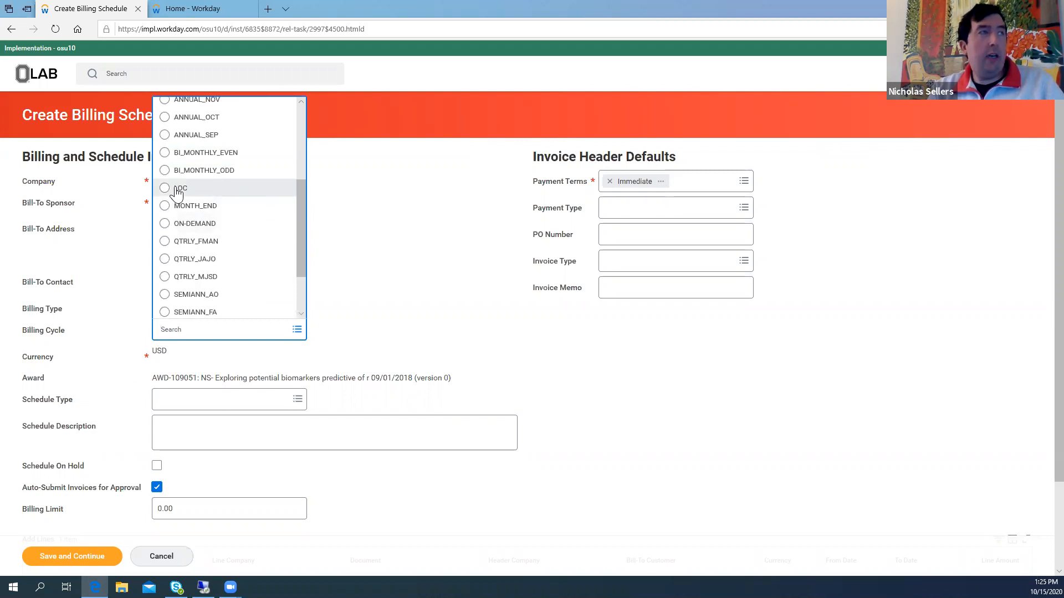
scroll(208, 183, "up", 1)
scroll(198, 172, "up", 3)
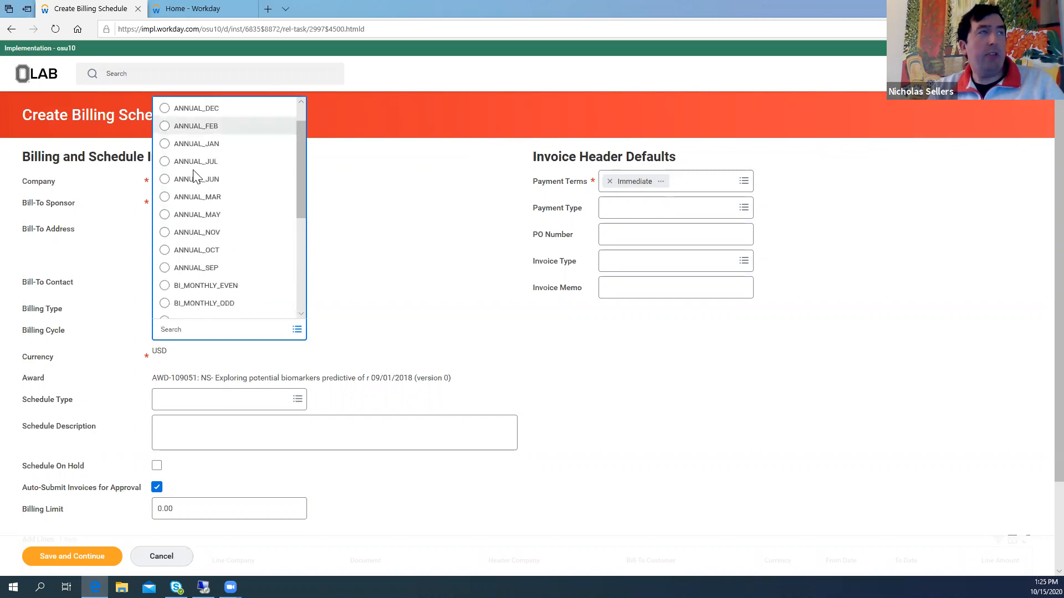
scroll(194, 174, "down", 4)
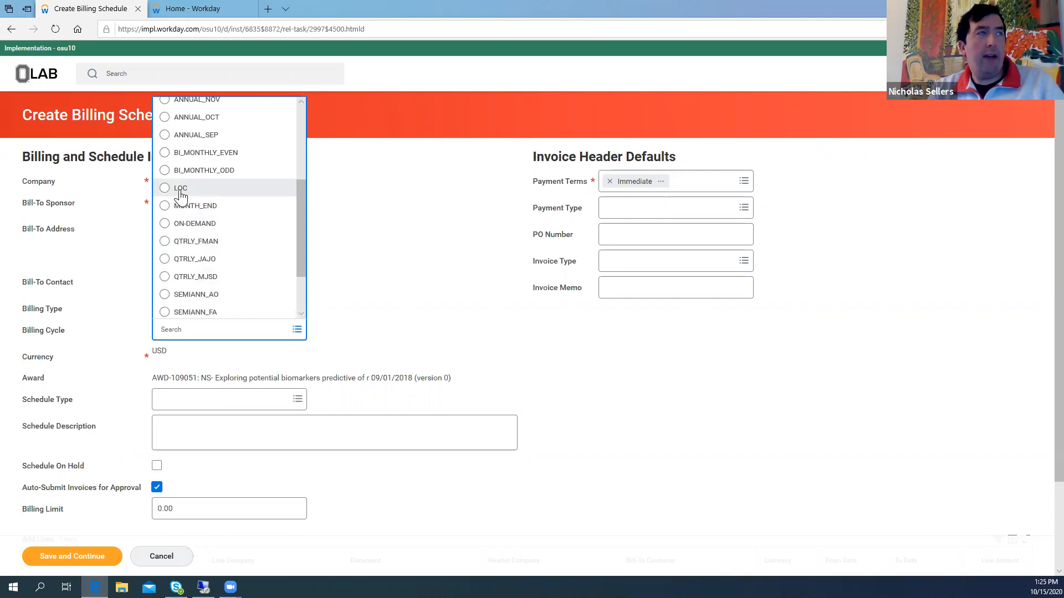
left_click(178, 190)
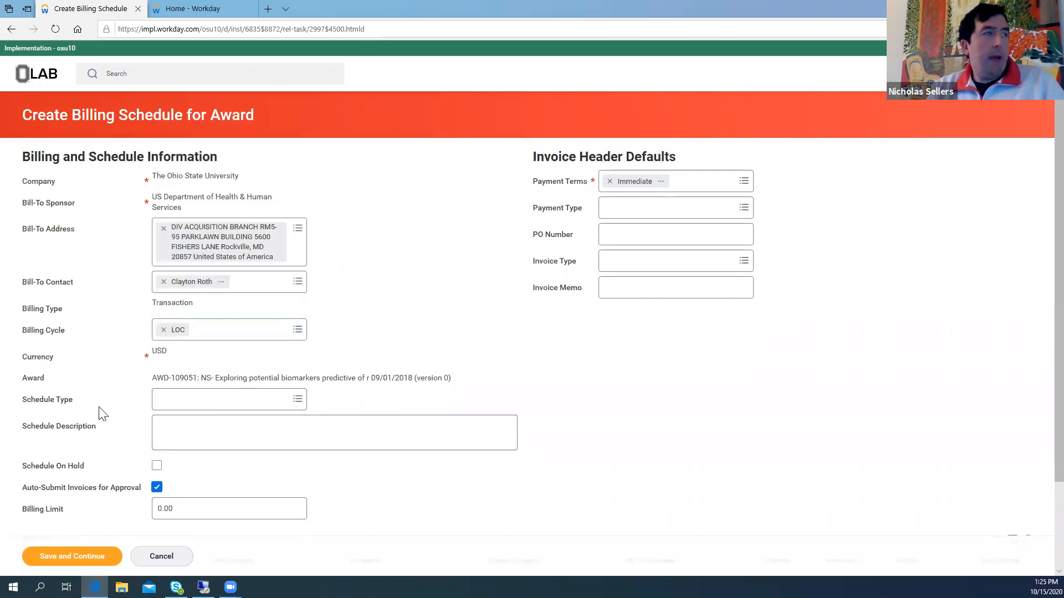
left_click(297, 405)
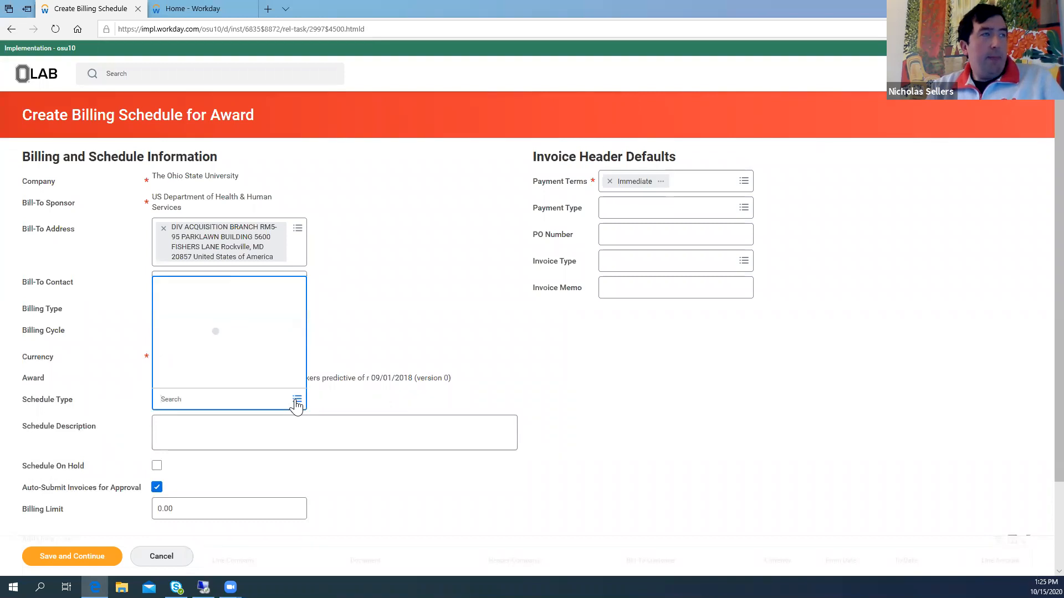
left_click(295, 401)
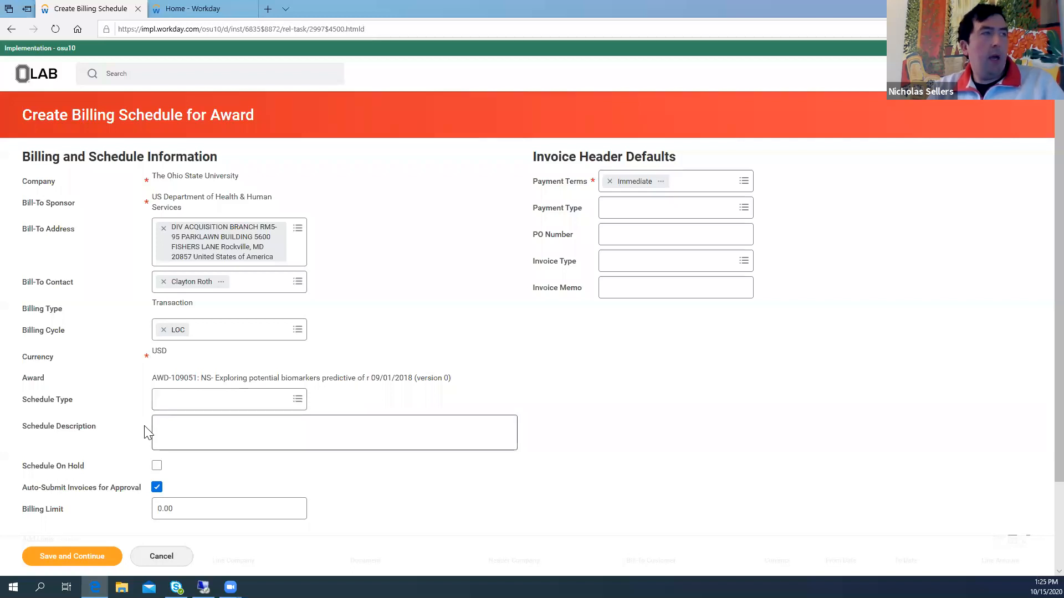
Step: Copy the award line amount of 169,650 into the billing limit, replacing its existing value
scroll(189, 421, "down", 2)
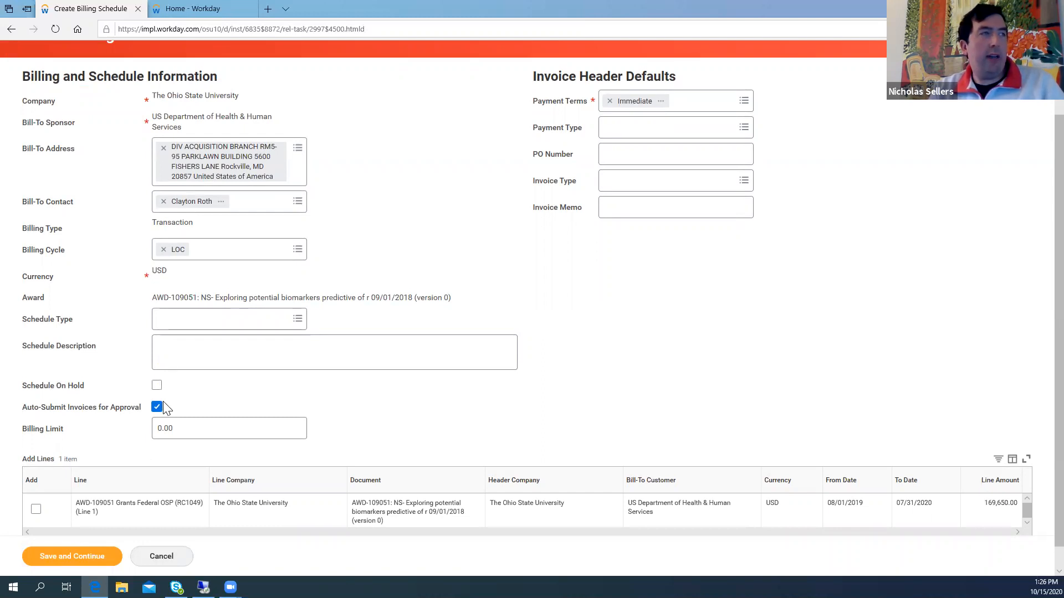
scroll(186, 401, "down", 1)
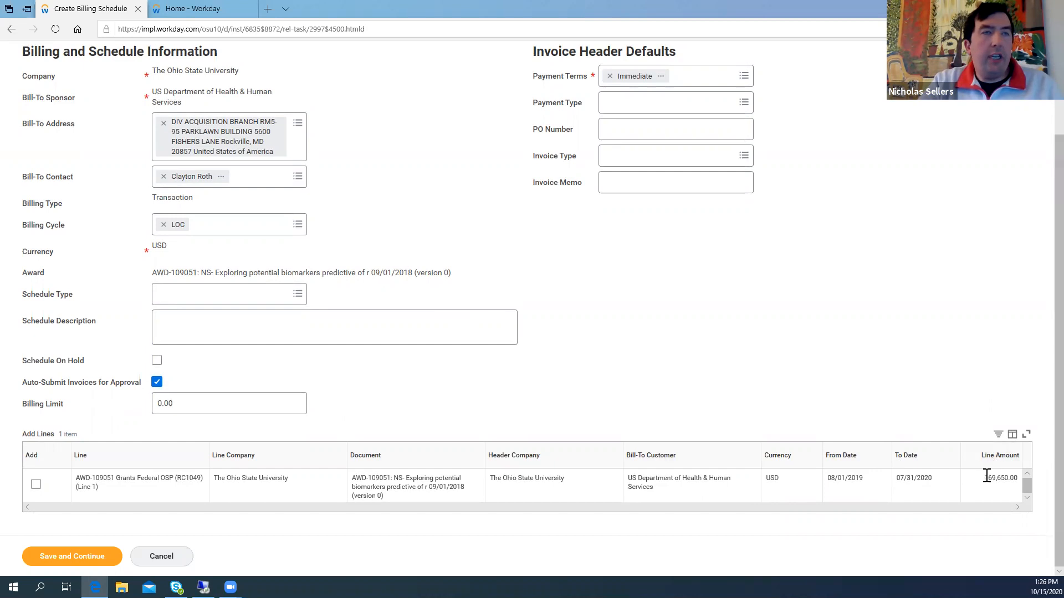
left_click_drag(988, 476, 1005, 485)
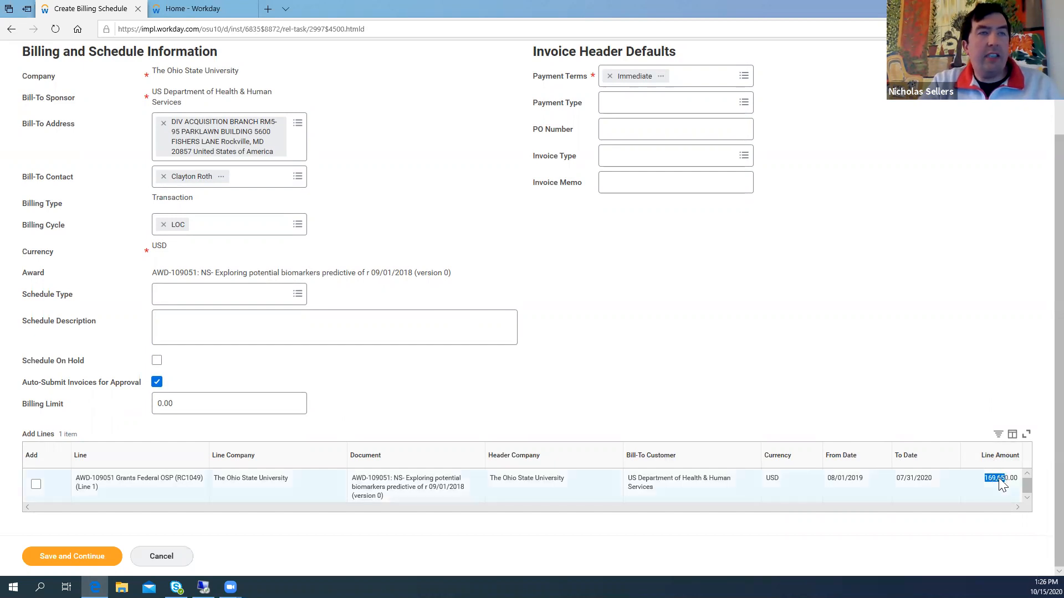
right_click(1001, 484)
left_click(974, 492)
left_click(230, 400)
left_click(229, 401)
right_click(230, 400)
left_click(217, 406)
double_click(219, 406)
right_click(169, 405)
left_click(184, 450)
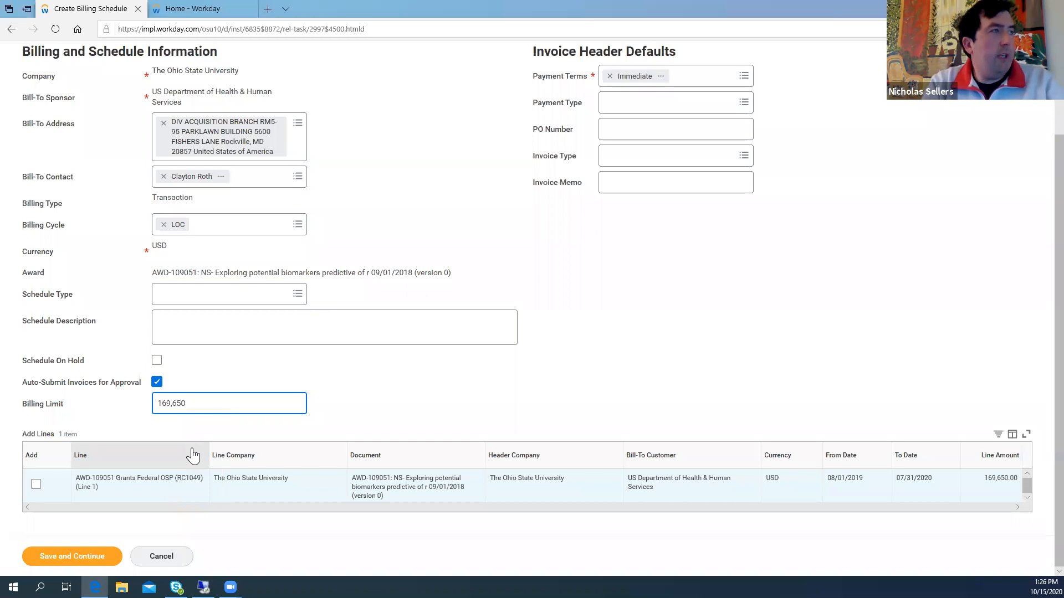
left_click(332, 400)
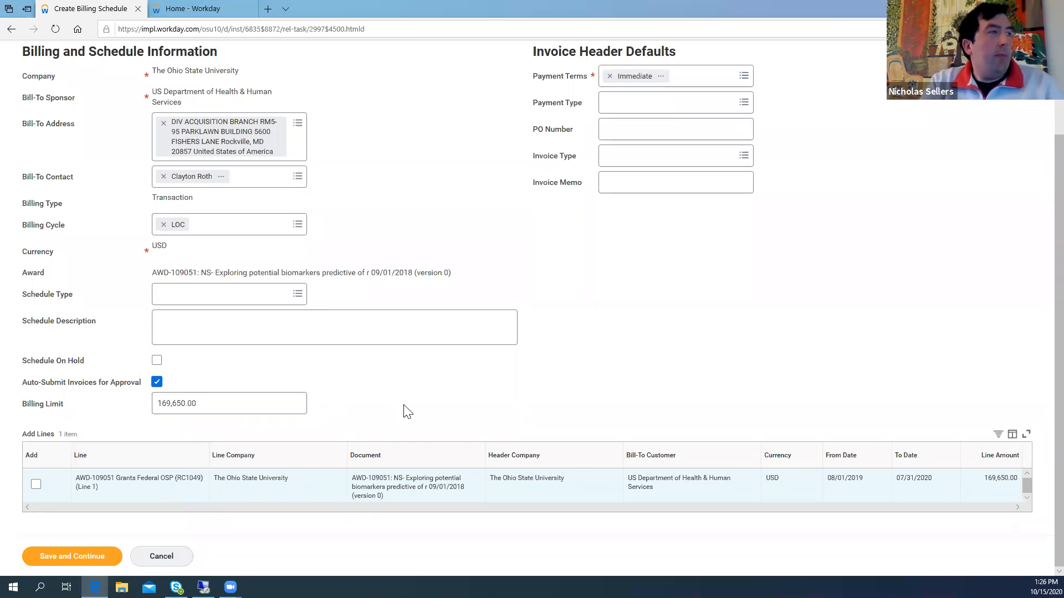
Step: Change the payment terms in the invoice header defaults to Net 30
scroll(408, 411, "up", 3)
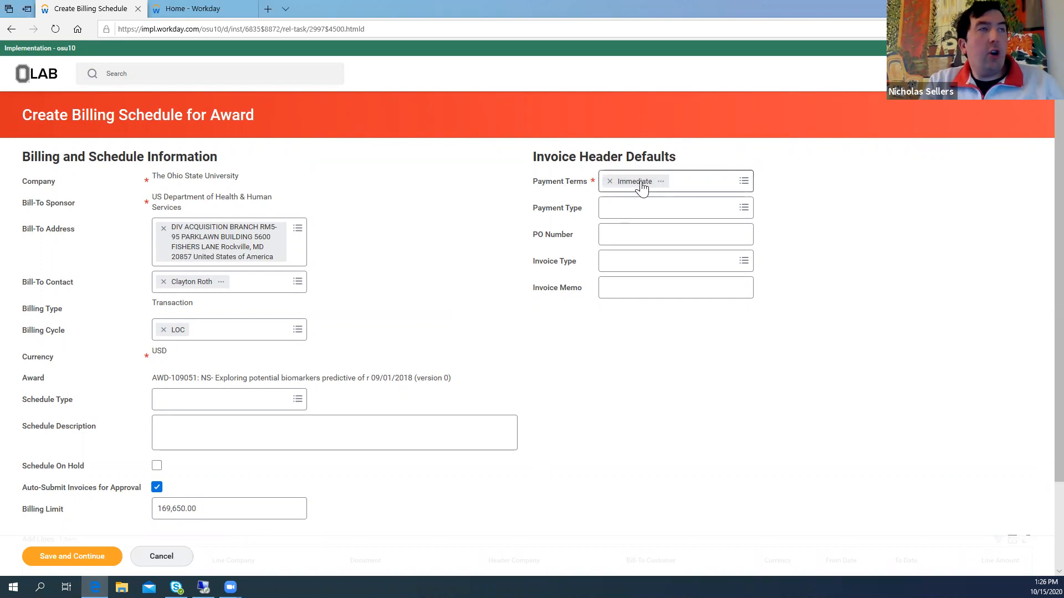
left_click(741, 188)
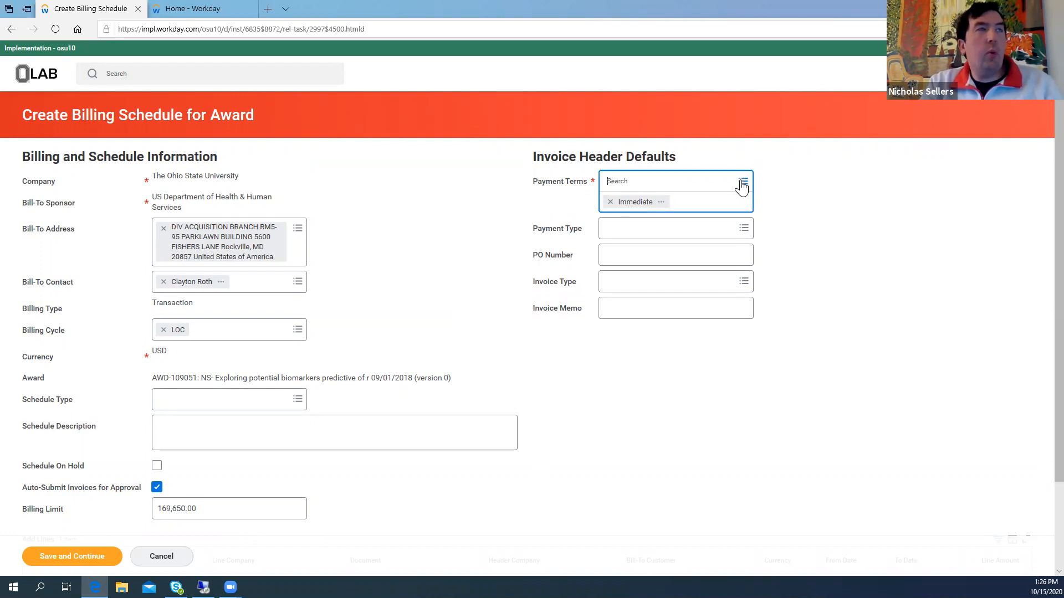
left_click(716, 238)
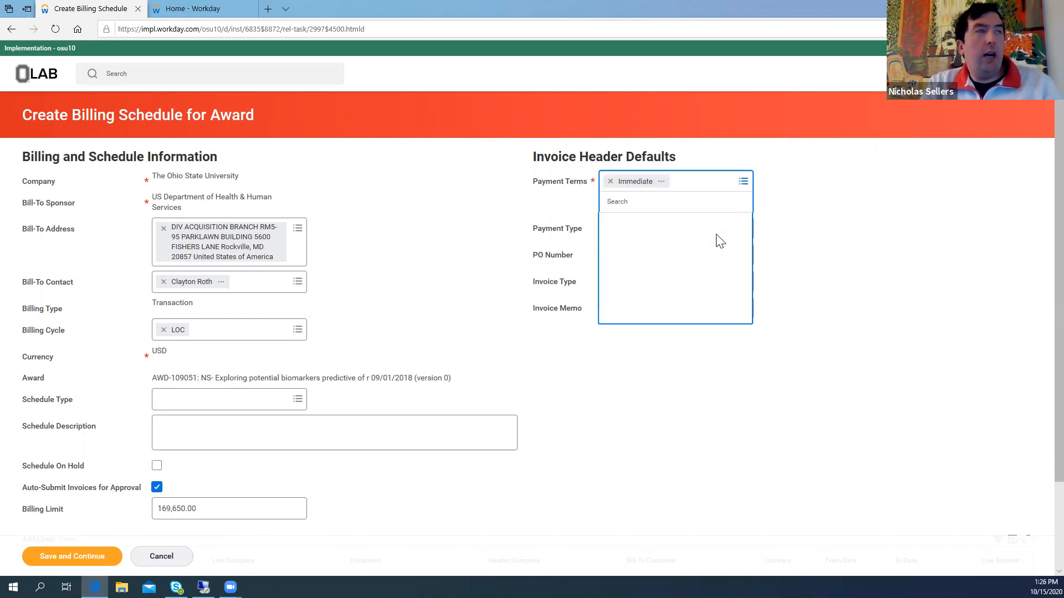
scroll(690, 260, "down", 5)
scroll(688, 266, "down", 5)
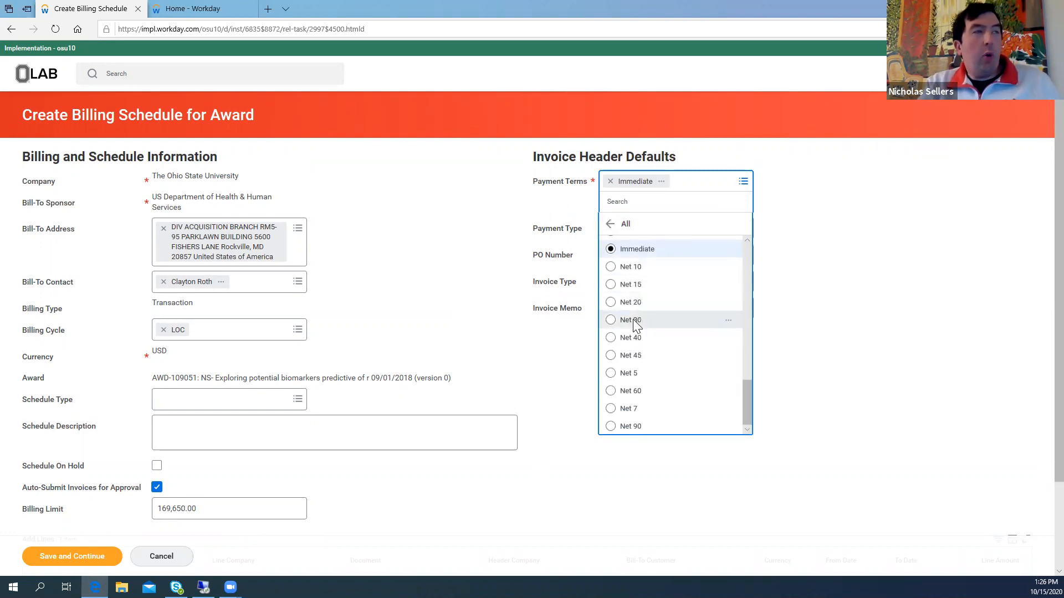
left_click(633, 320)
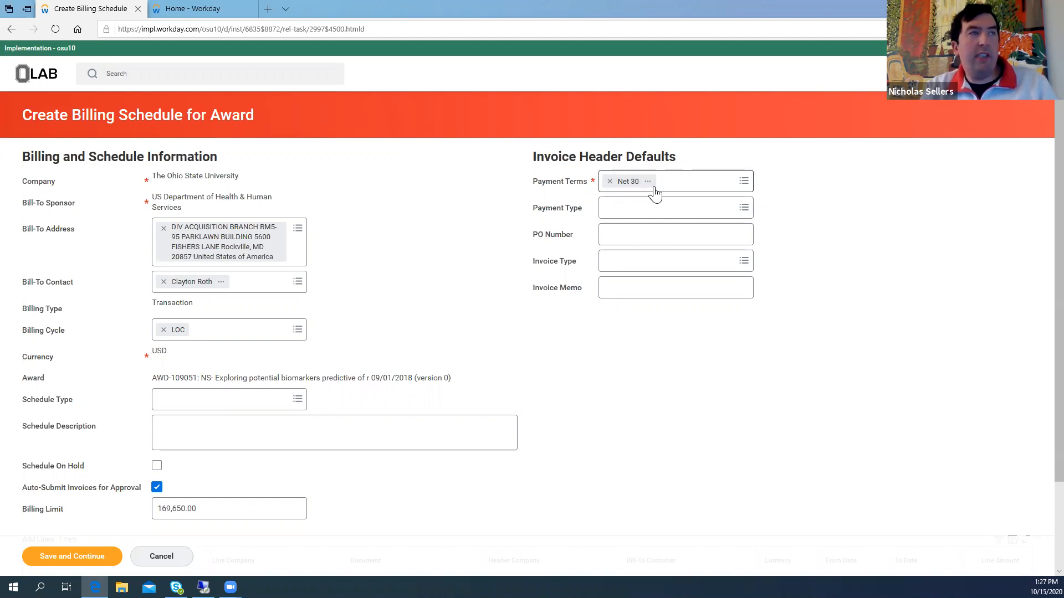
Step: Set the payment type in the invoice header defaults to Letter of Credit
left_click(744, 209)
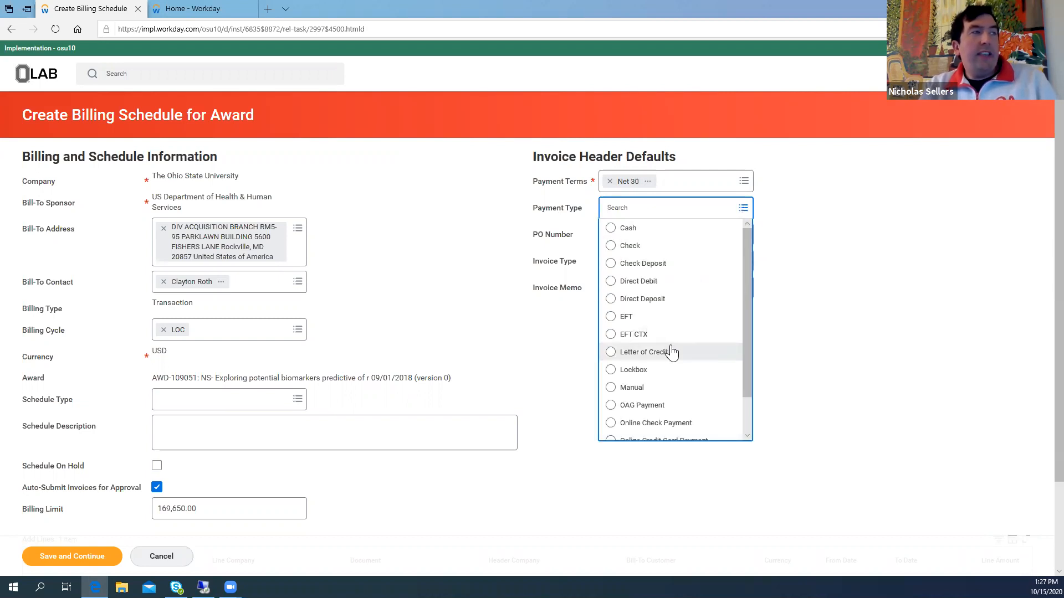
left_click(639, 358)
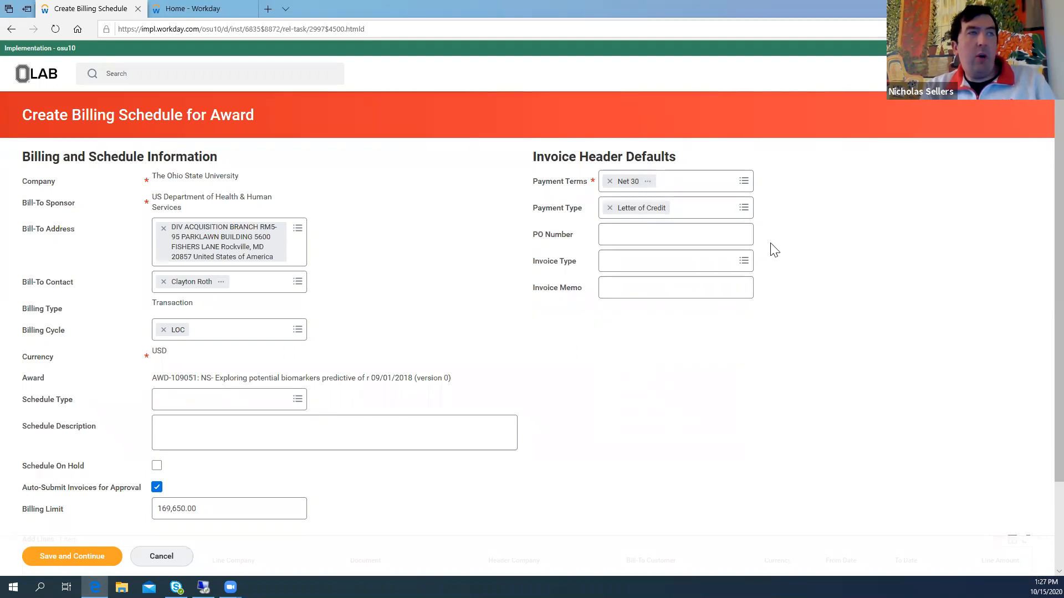
left_click(748, 208)
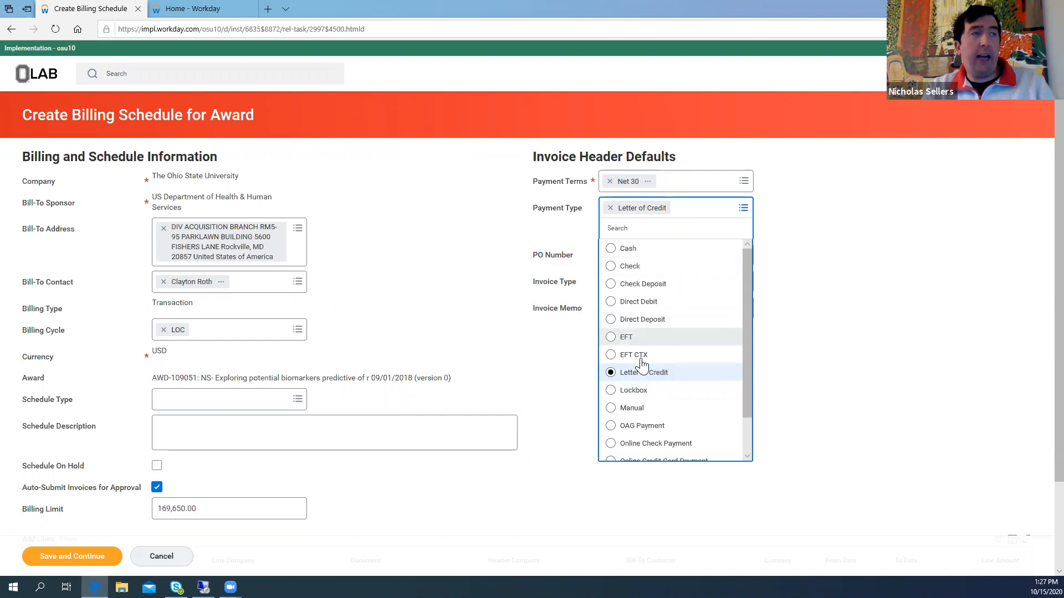
left_click(788, 290)
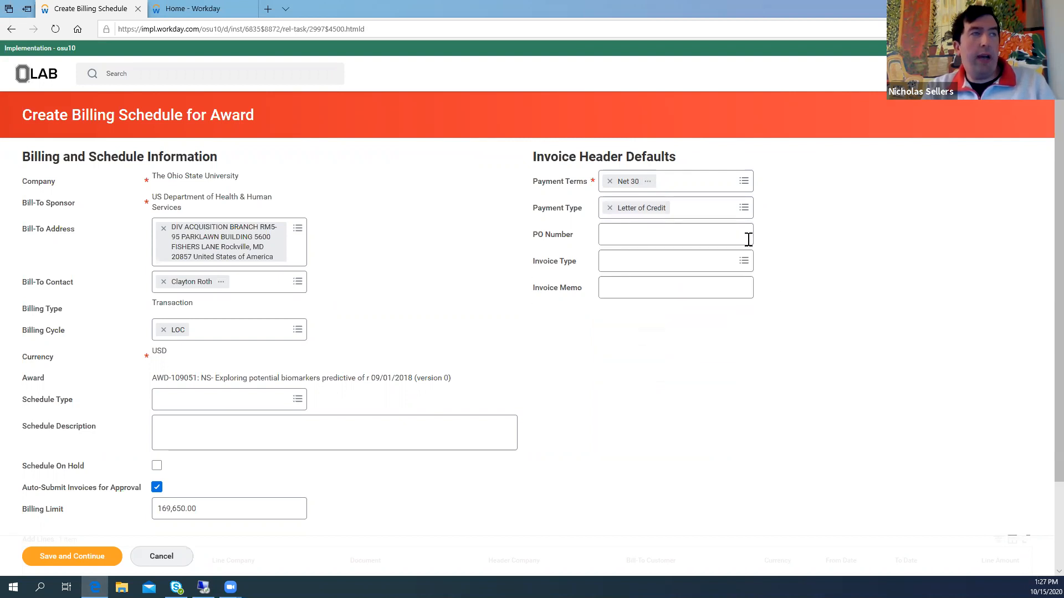
left_click(682, 230)
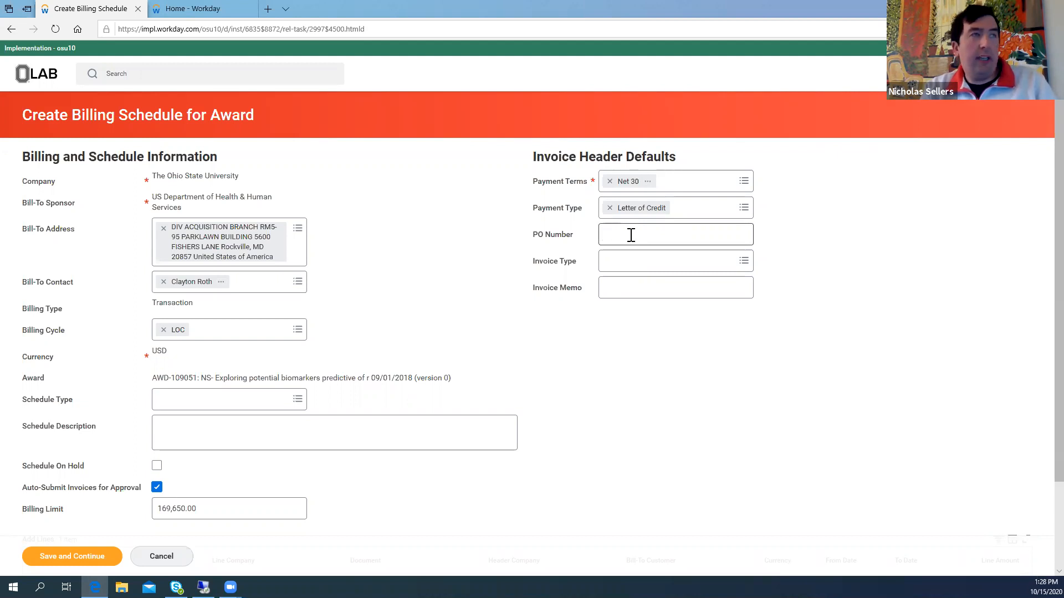
Step: Set the invoice type in the invoice header defaults to OSP - No Print
left_click(743, 269)
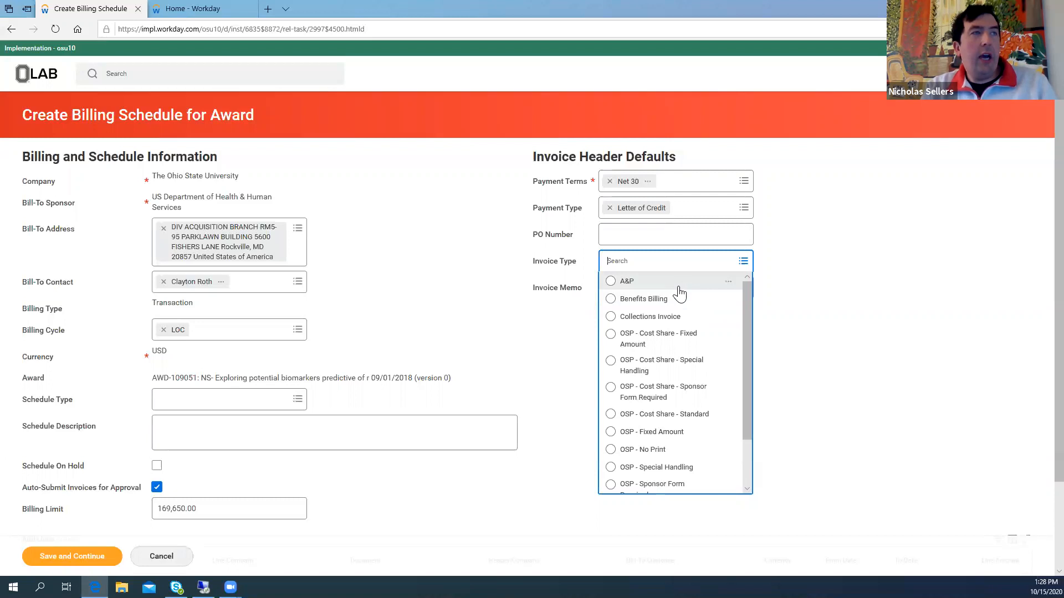
scroll(638, 444, "down", 1)
scroll(639, 449, "down", 2)
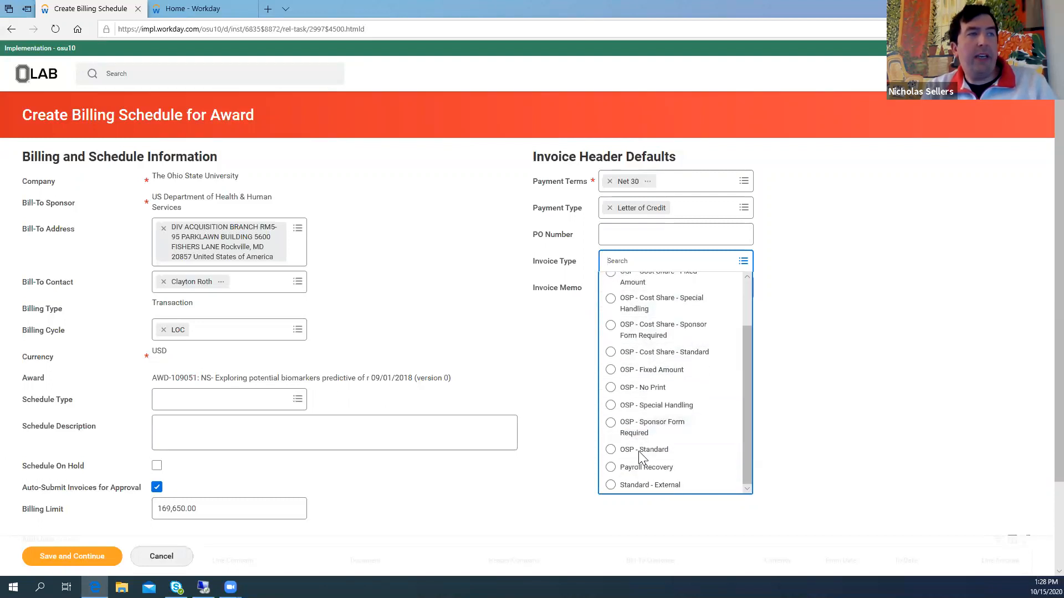
scroll(640, 450, "down", 2)
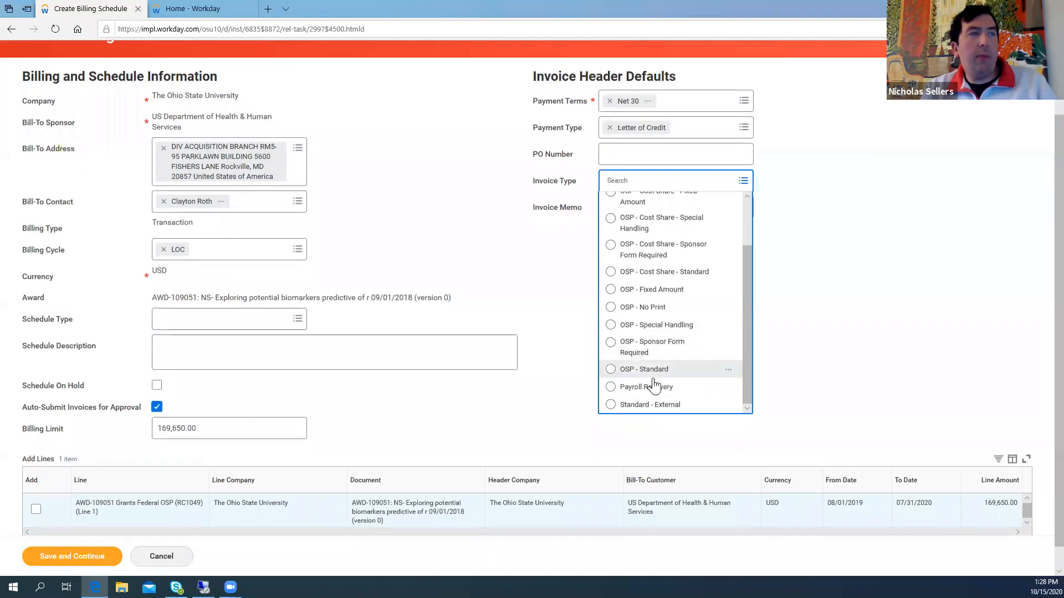
scroll(657, 387, "up", 1)
scroll(649, 280, "up", 1)
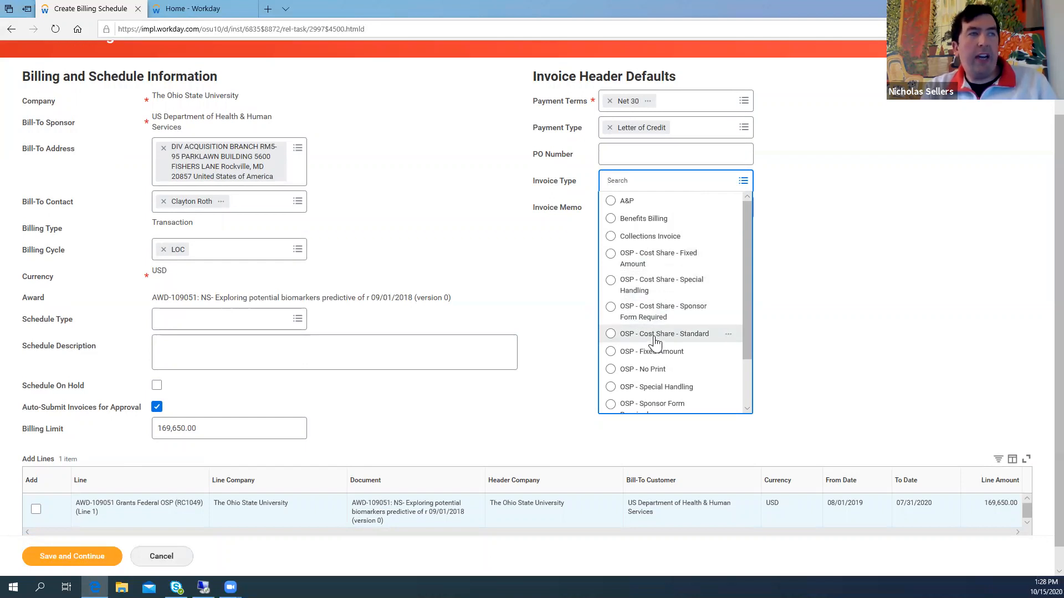
scroll(655, 342, "down", 1)
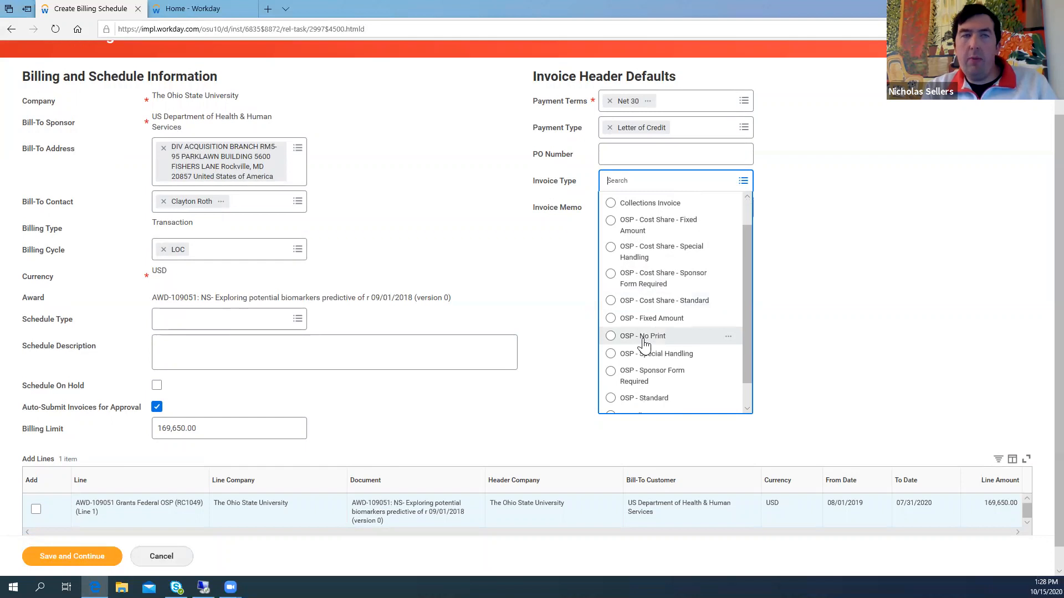
left_click(611, 336)
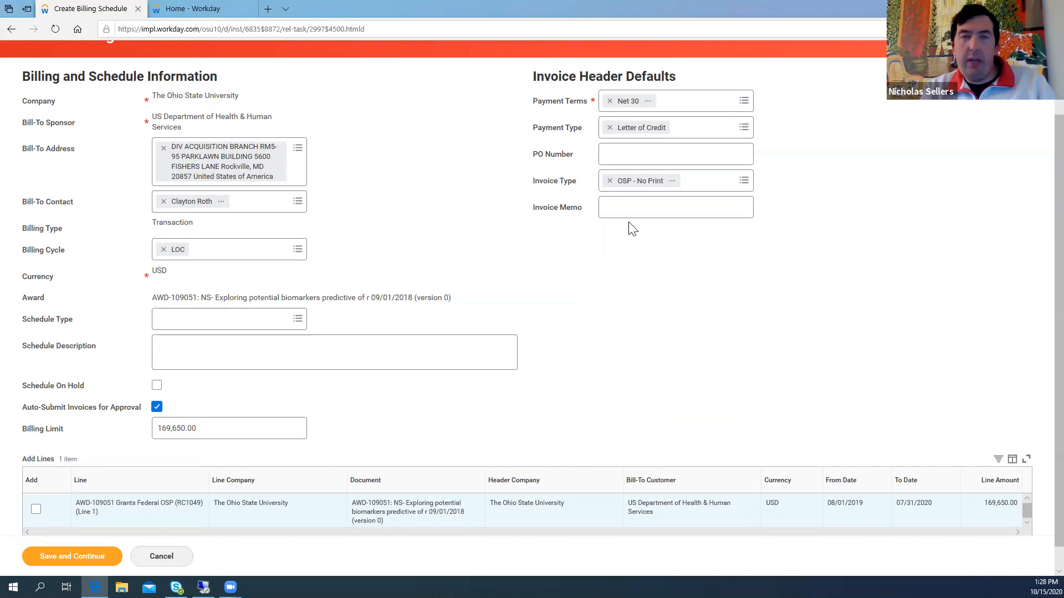
Step: Add the Grants Federal OSP (RC1049) award line to the billing schedule and save it to continue
scroll(625, 241, "down", 1)
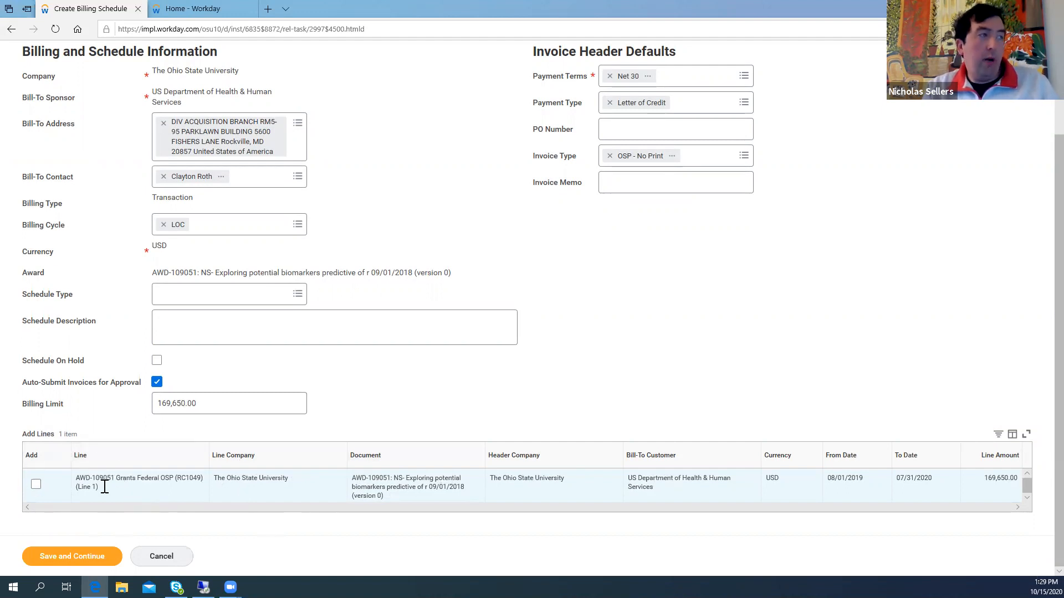
left_click(35, 485)
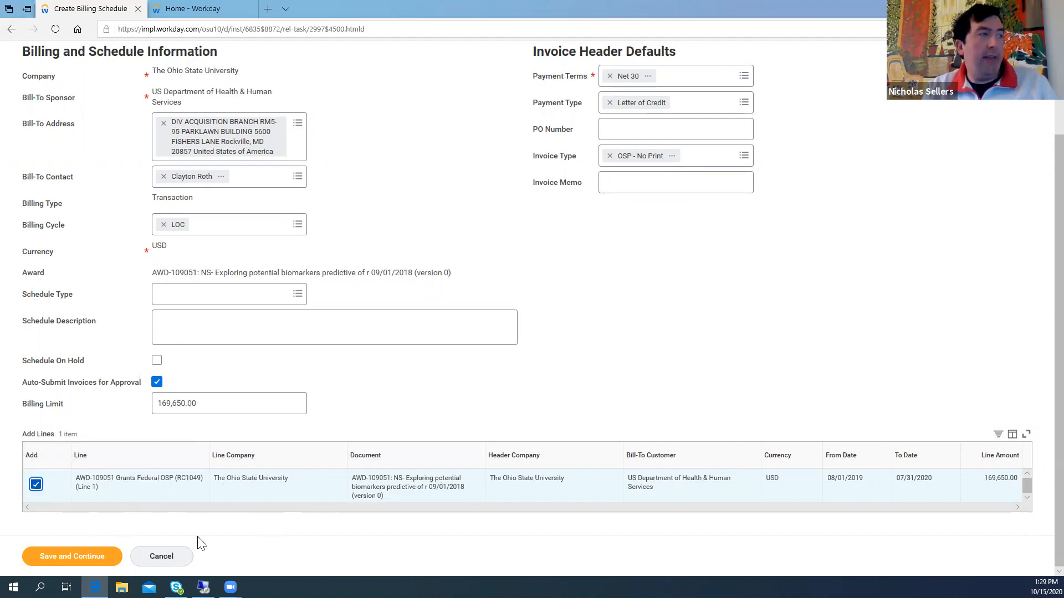
left_click(363, 559)
scroll(383, 559, "up", 2)
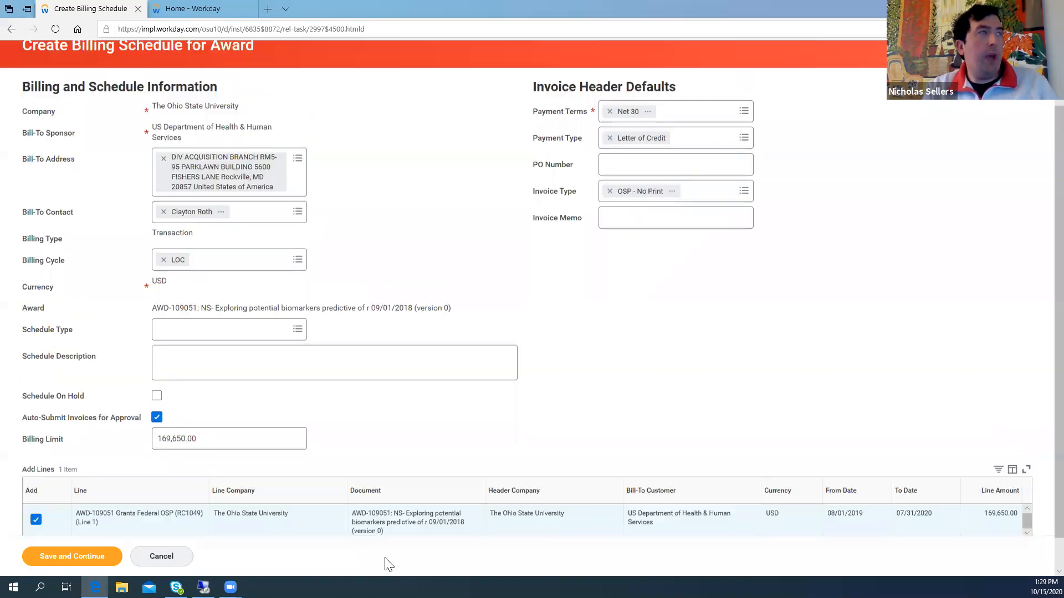
scroll(374, 541, "down", 2)
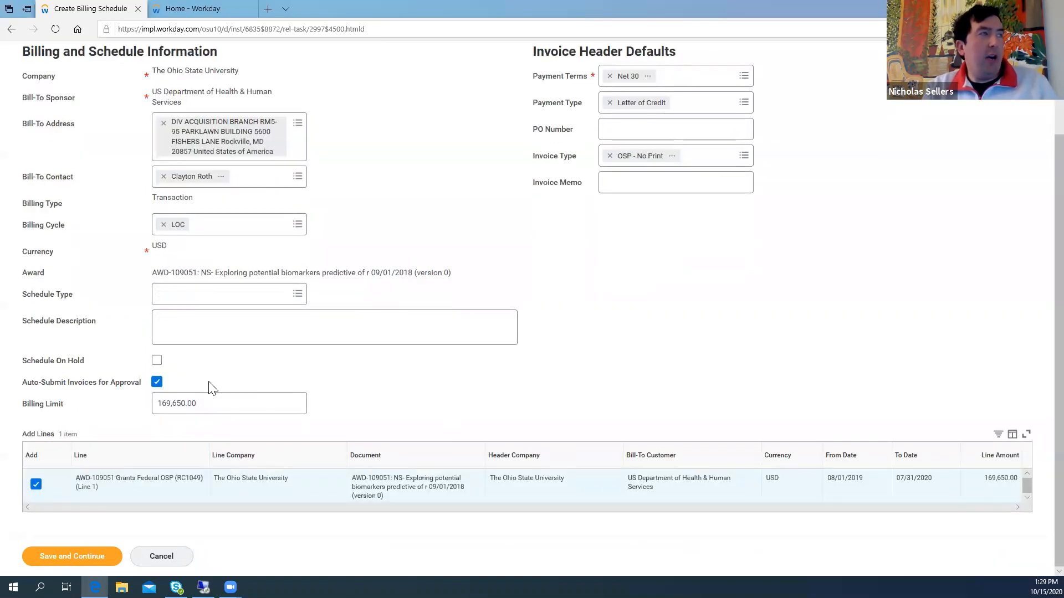
left_click(75, 557)
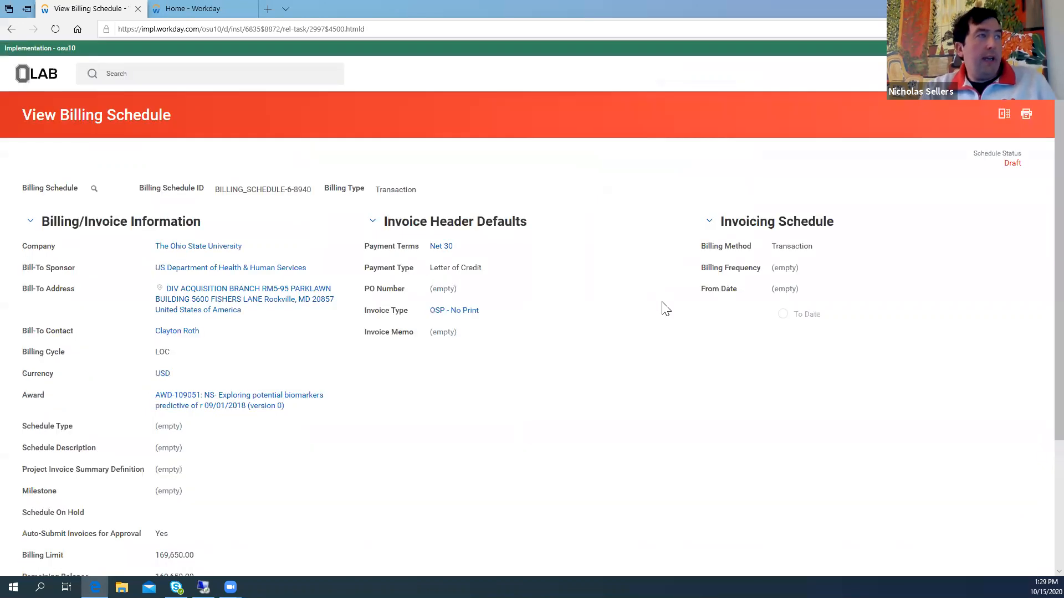
Step: Review the draft billing schedule and its editable header fields, accepting the header without changes
scroll(665, 309, "down", 2)
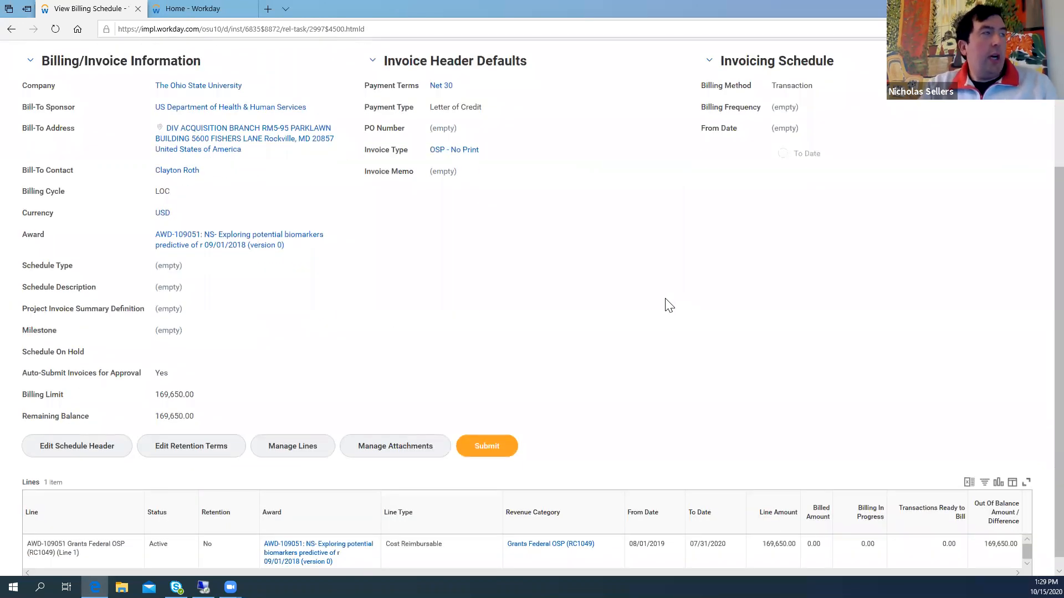
scroll(668, 305, "up", 1)
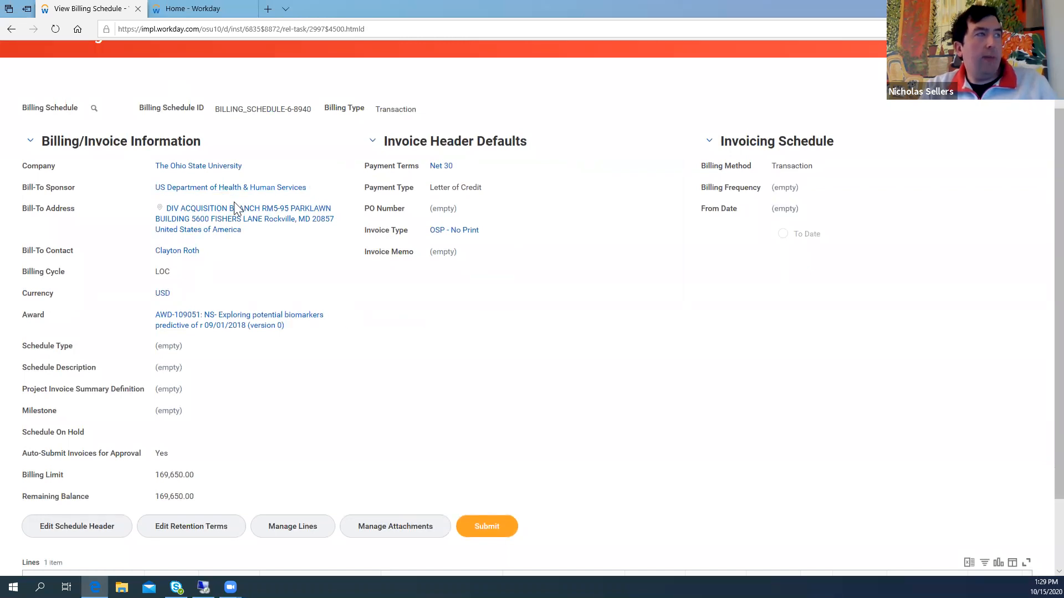
scroll(199, 282, "down", 1)
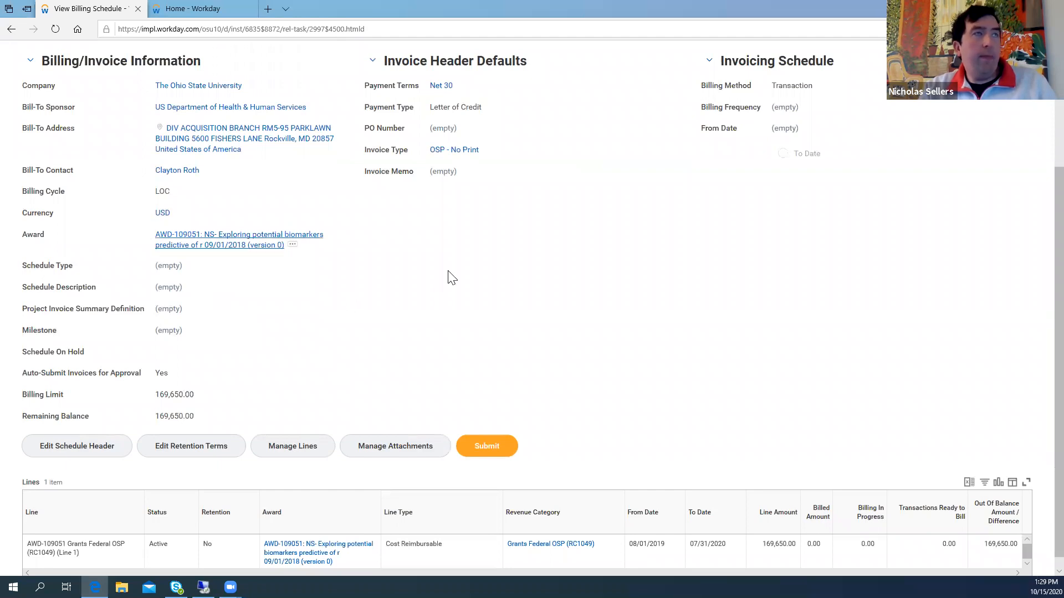
scroll(579, 243, "up", 1)
scroll(565, 246, "down", 1)
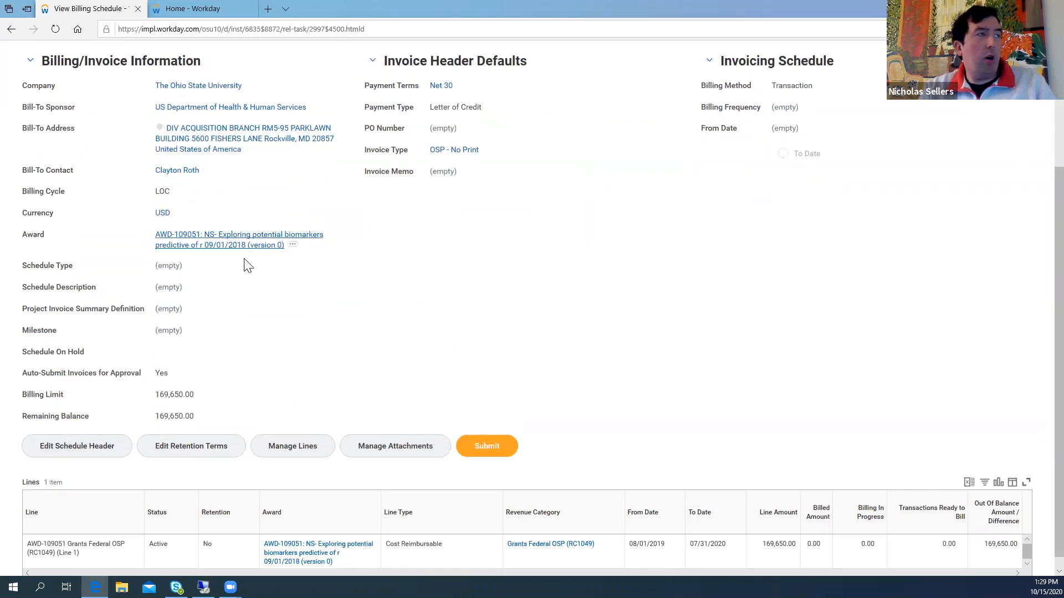
left_click(88, 456)
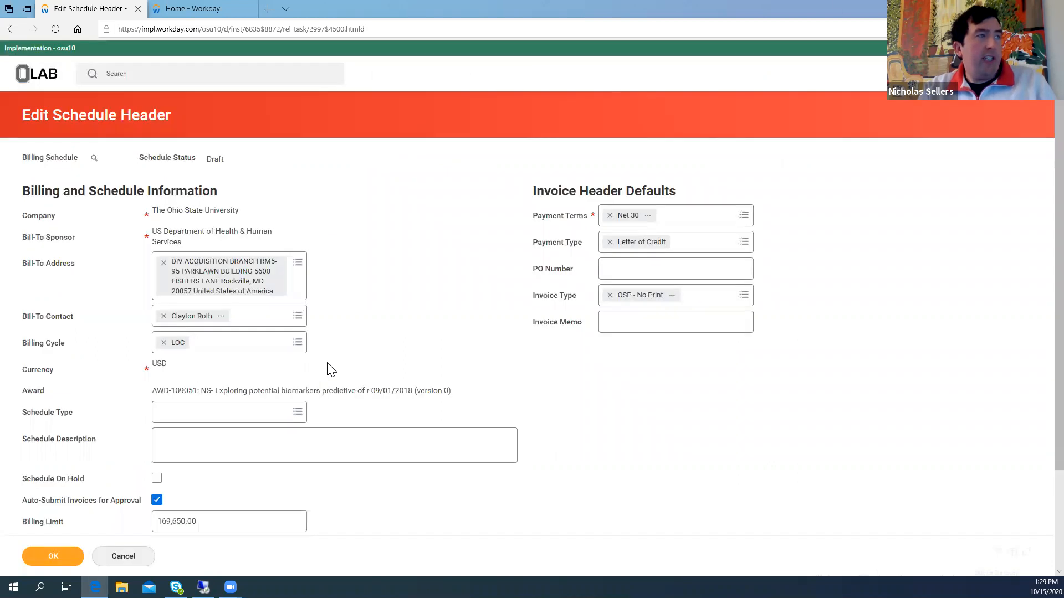
scroll(331, 369, "down", 2)
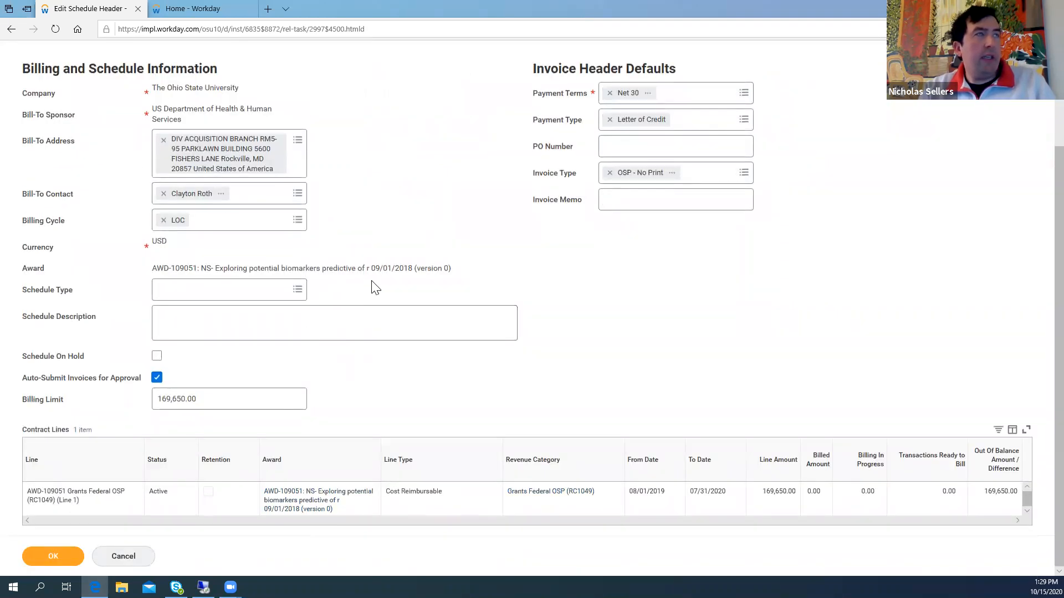
scroll(373, 289, "up", 1)
scroll(373, 288, "down", 1)
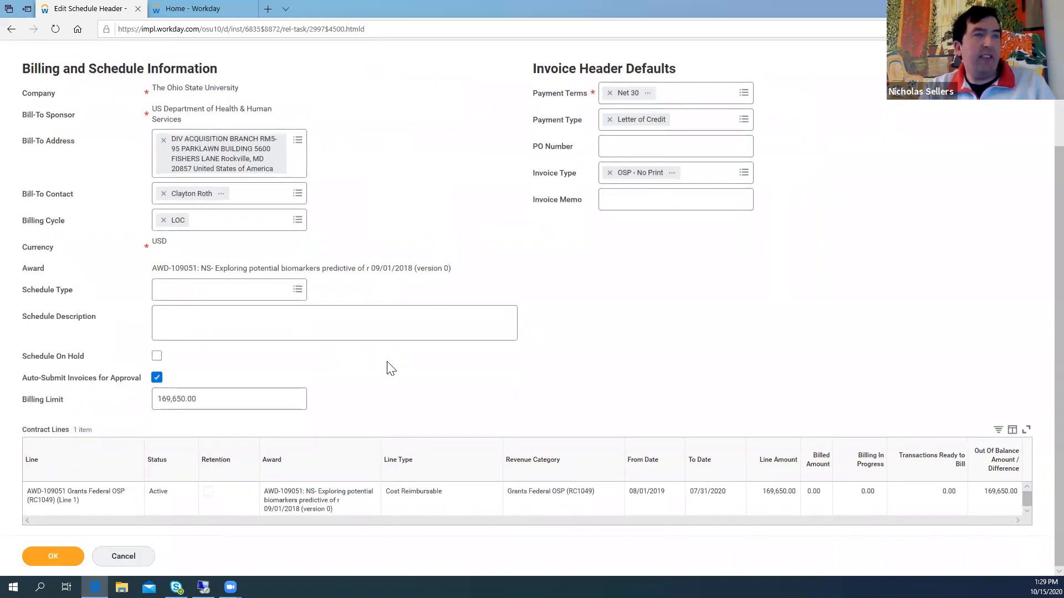
left_click(64, 560)
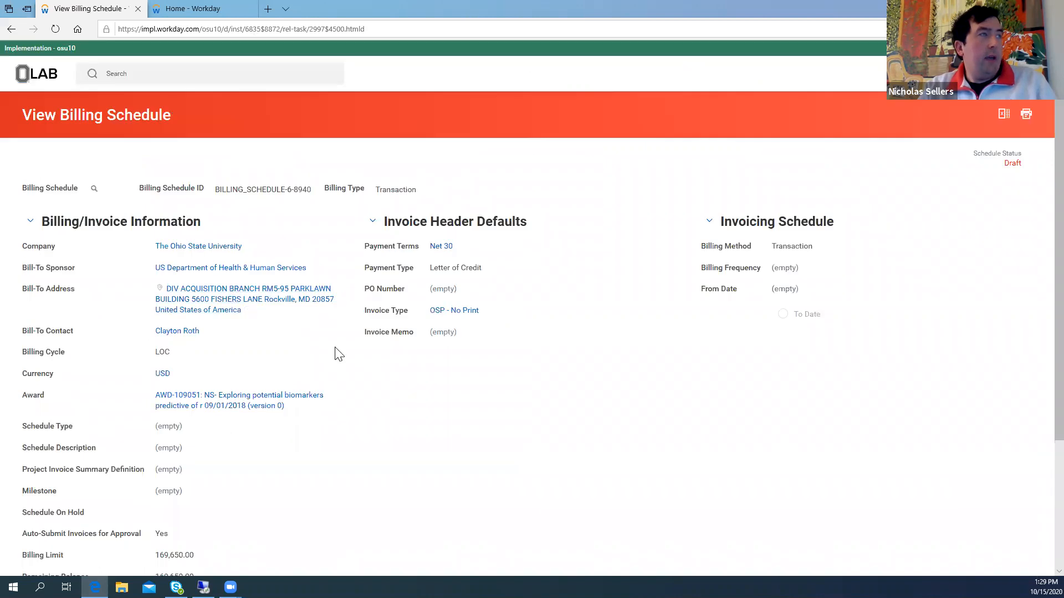
Step: Check the lines that can be added to or removed from the billing schedule, leaving them as they are
scroll(335, 353, "down", 3)
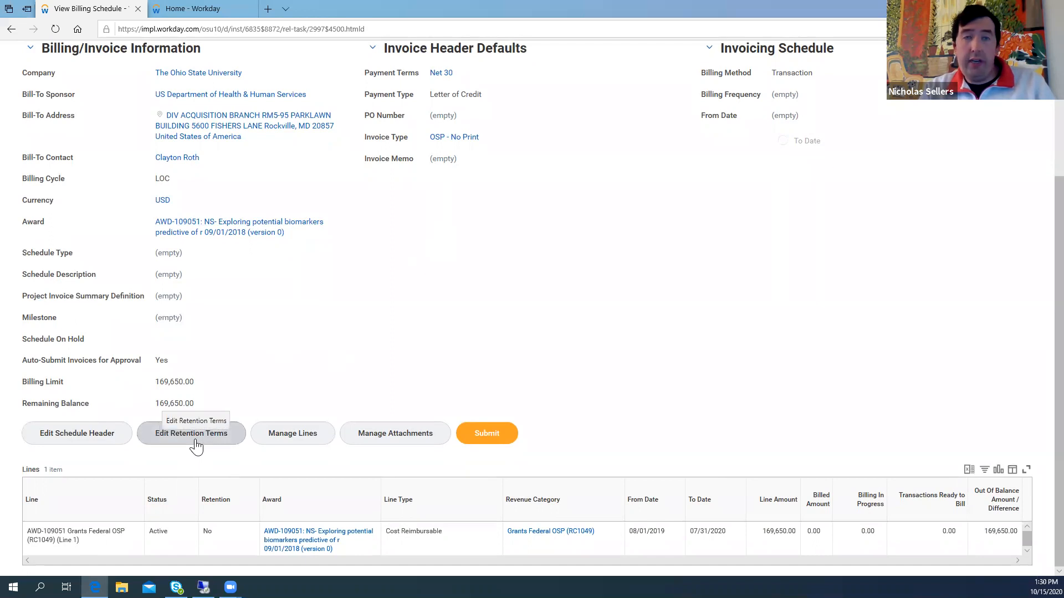
left_click(293, 435)
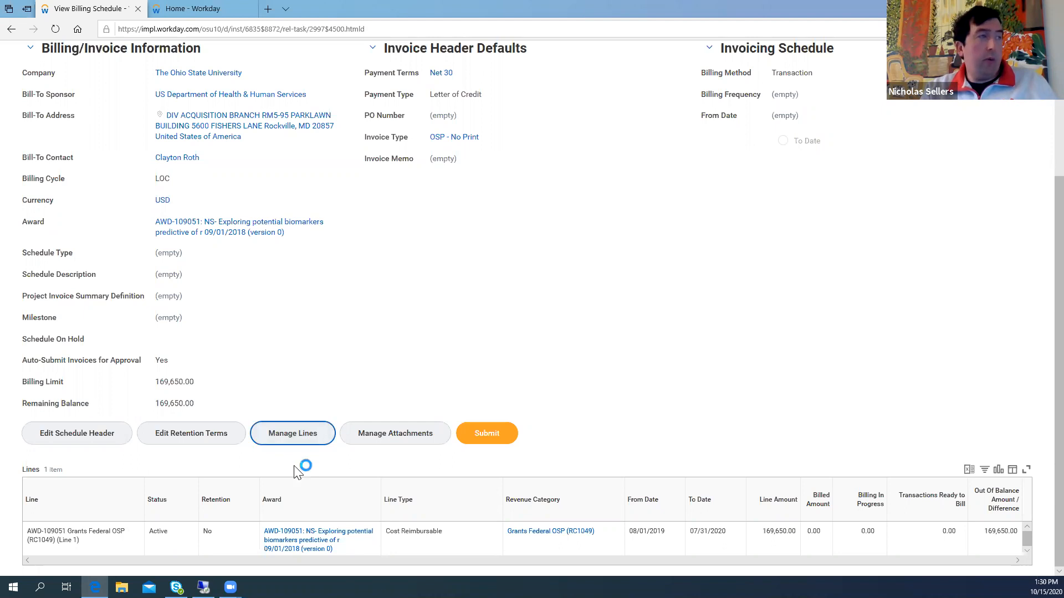
scroll(294, 443, "down", 4)
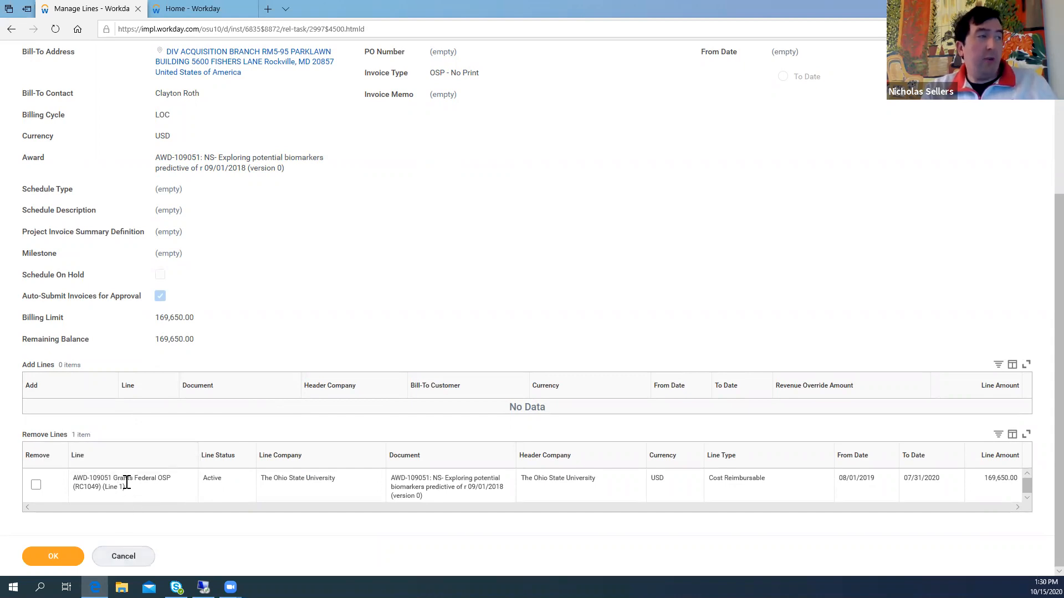
left_click(56, 558)
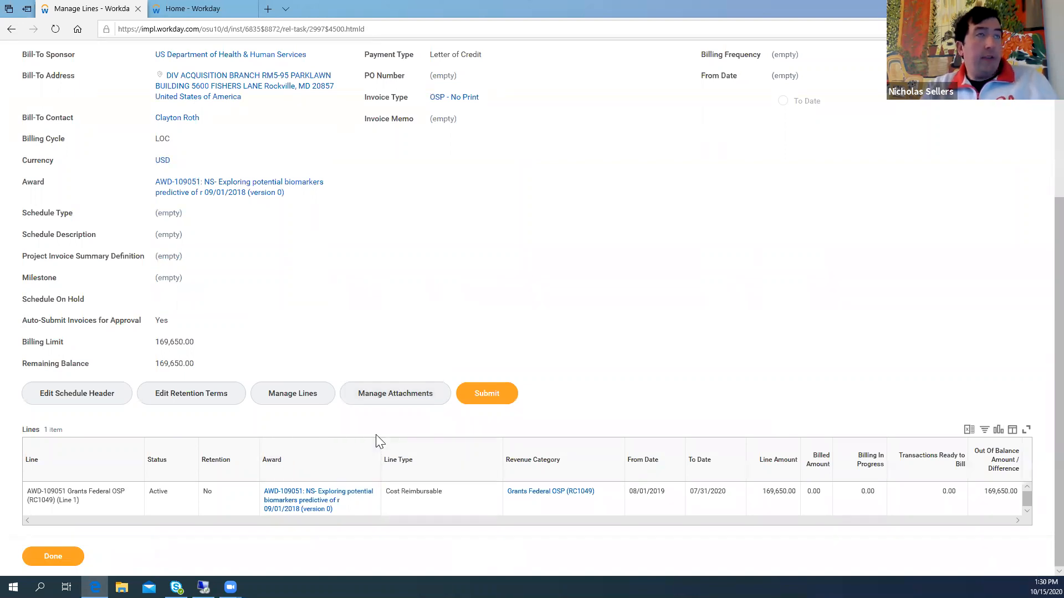
Step: Submit the draft billing schedule and confirm the submission
scroll(375, 434, "up", 3)
scroll(376, 434, "down", 3)
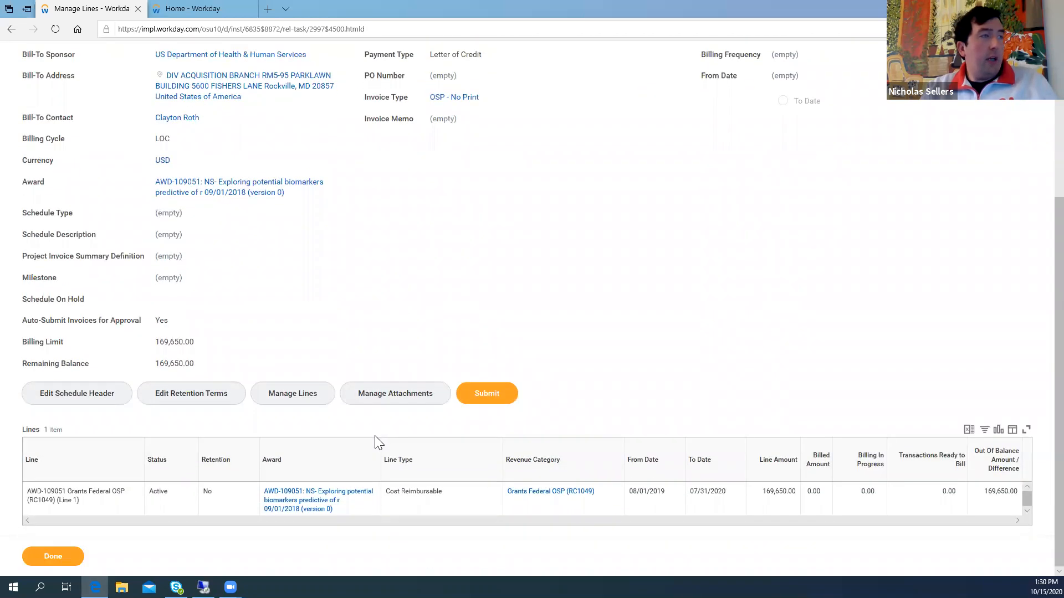
left_click(493, 402)
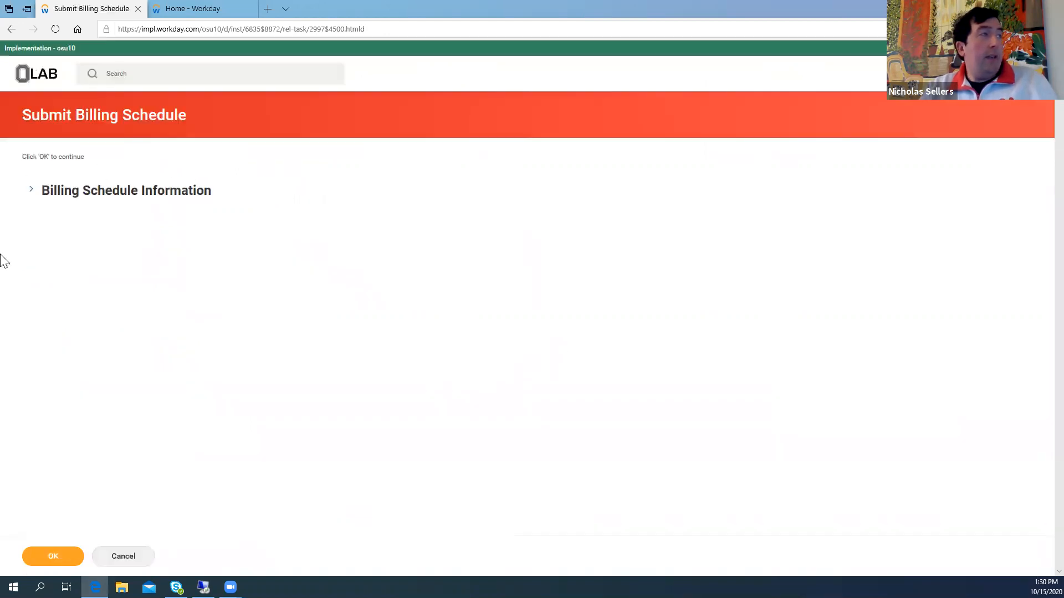
left_click(77, 555)
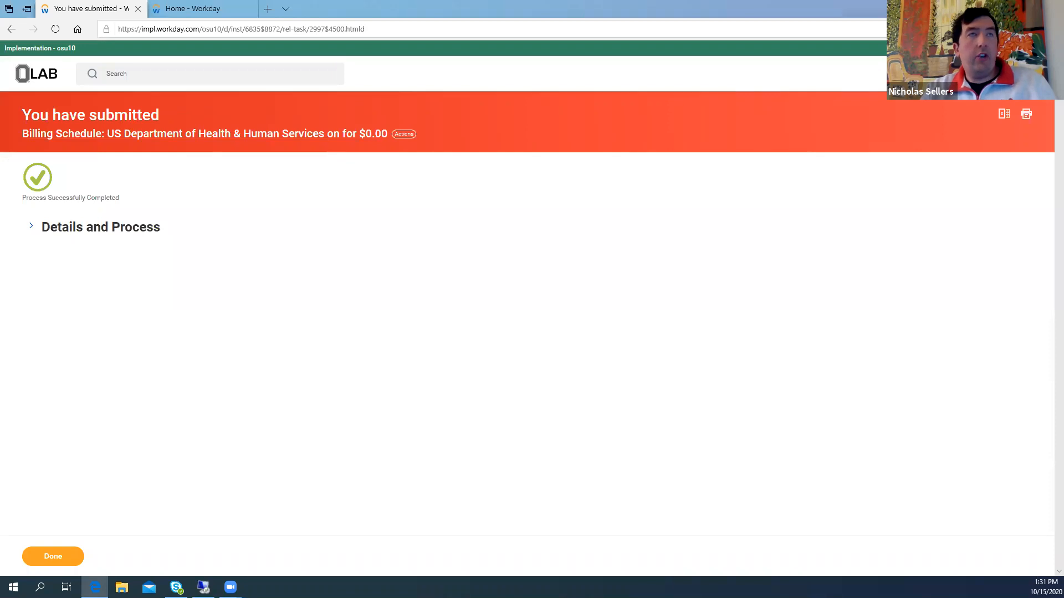
Step: Submit the inbox to-do for the "NS- Exploring potential biomarkers" award as complete and refresh the list of open actions
left_click(1004, 74)
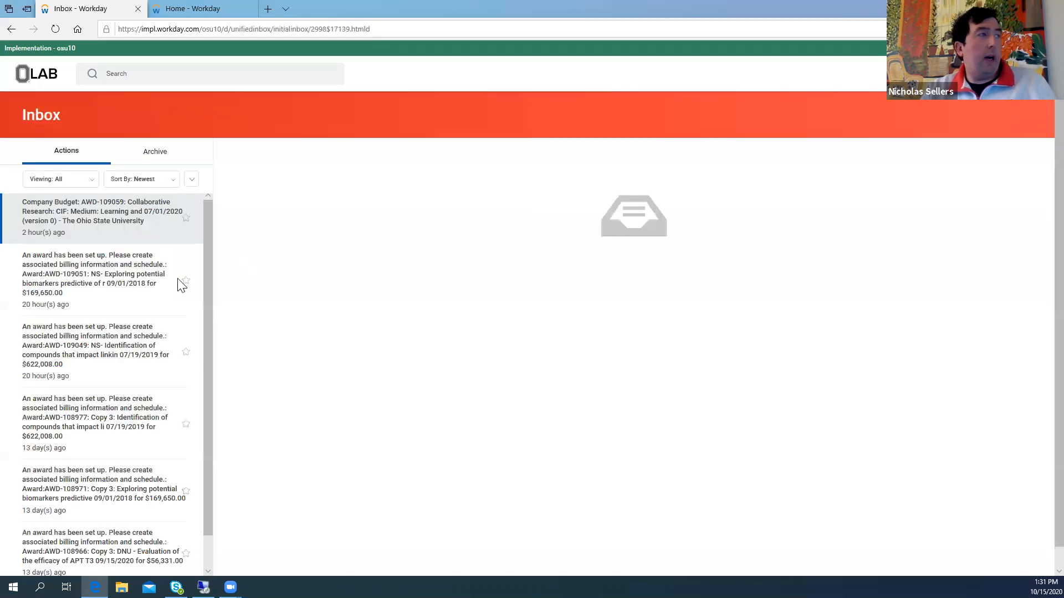
left_click(75, 286)
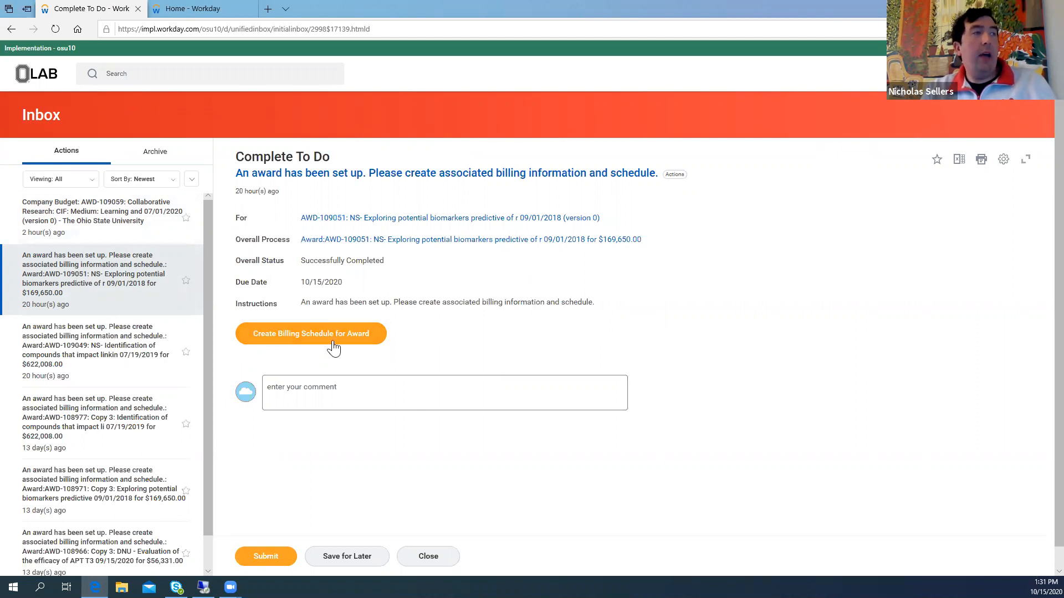
left_click(268, 557)
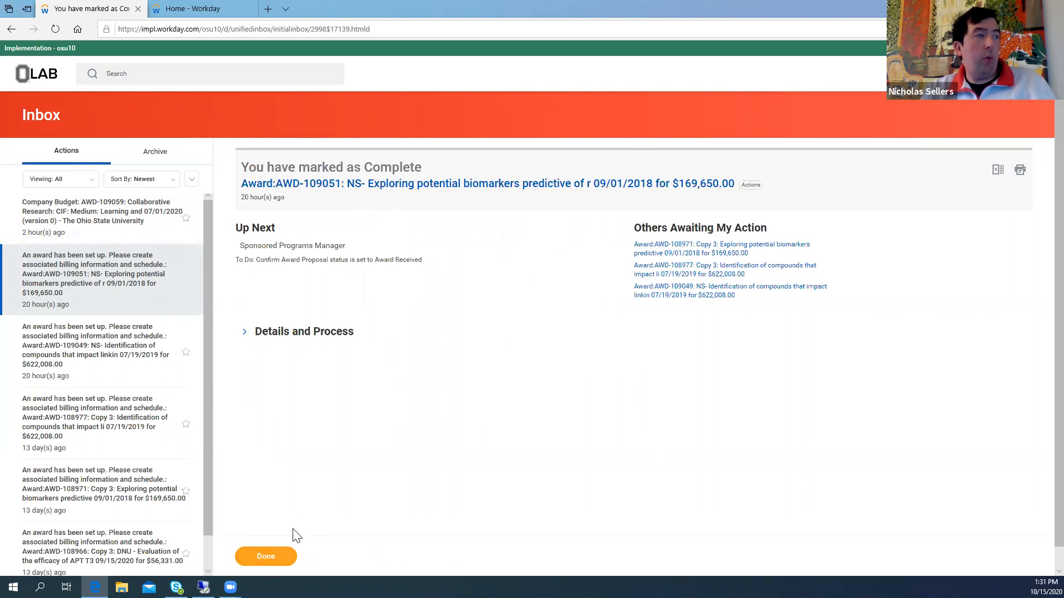
left_click(273, 556)
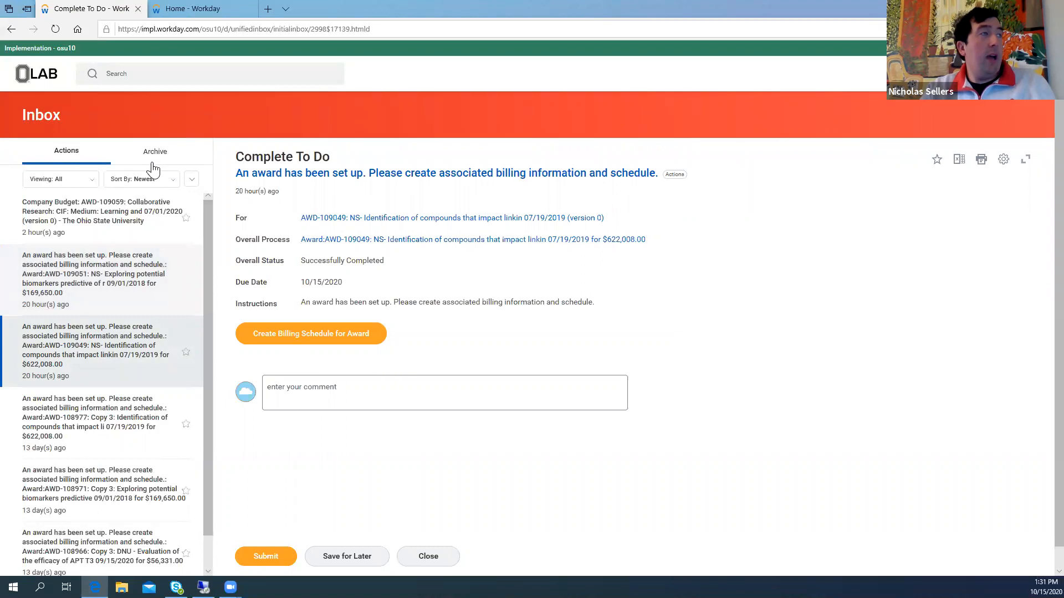
left_click(127, 151)
left_click(72, 151)
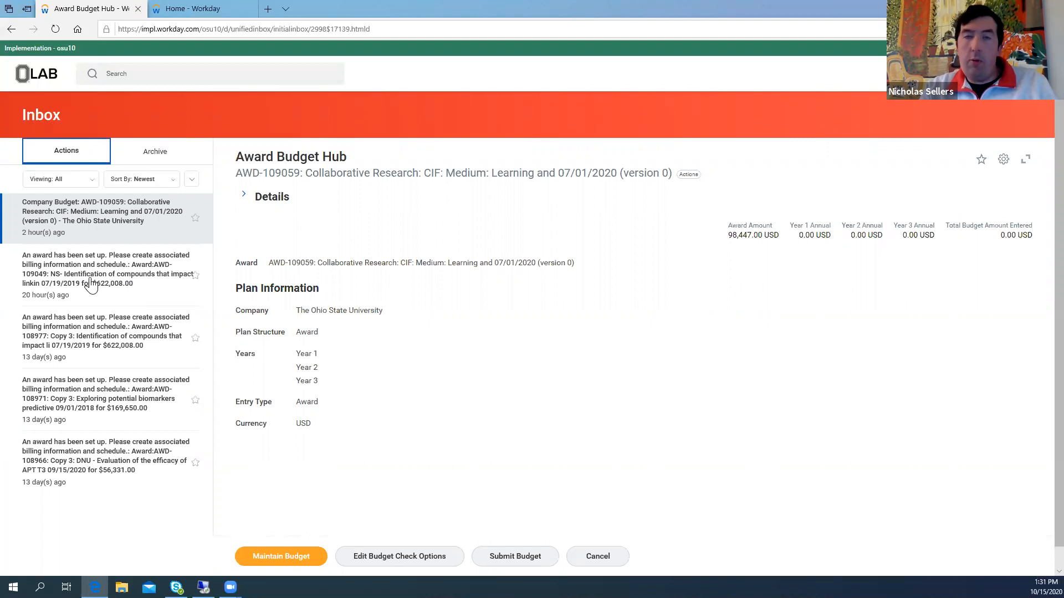
Step: Start a new billing schedule for the "NS- Identification of compounds" award from the related actions of its inbox to-do
left_click(91, 286)
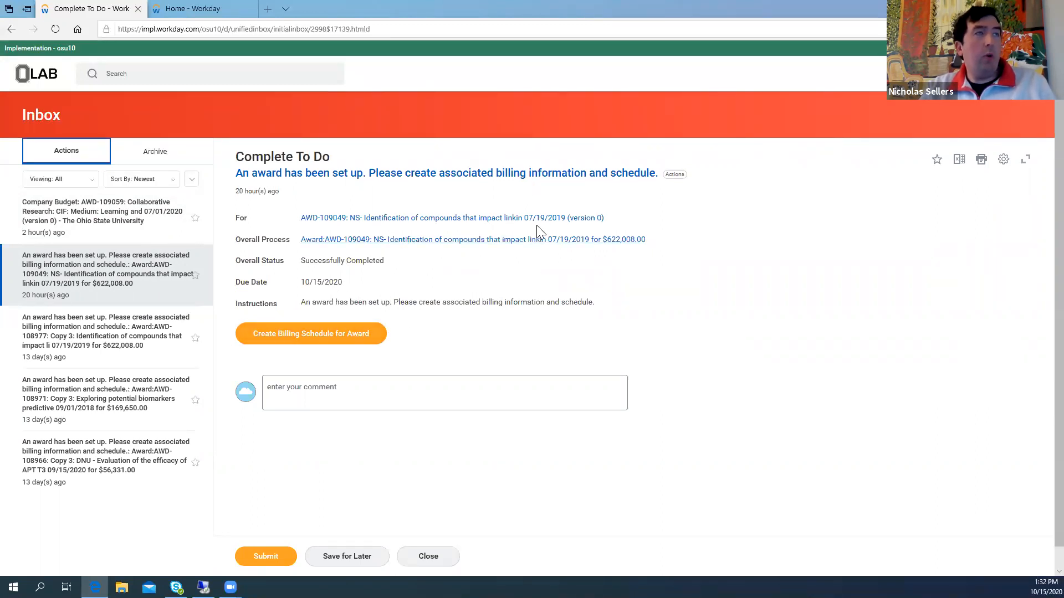
left_click(613, 219)
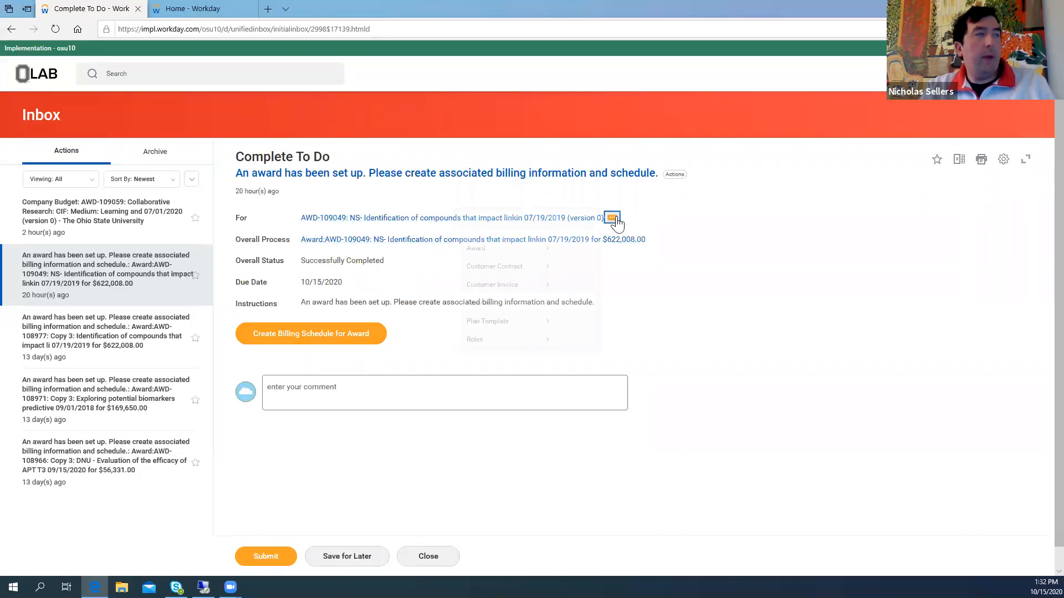
mouse_move(40, 261)
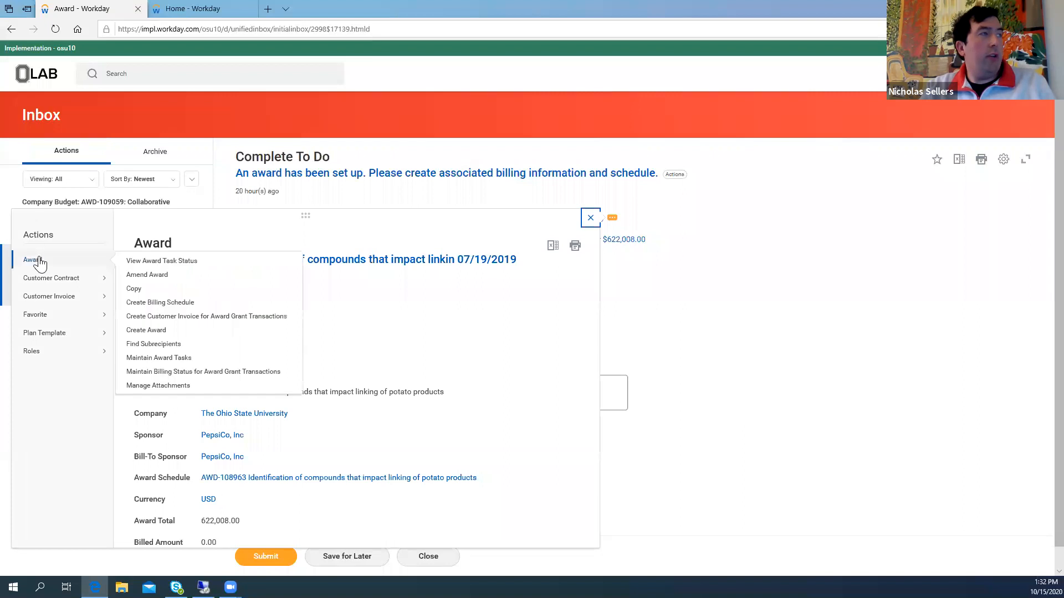
left_click(138, 304)
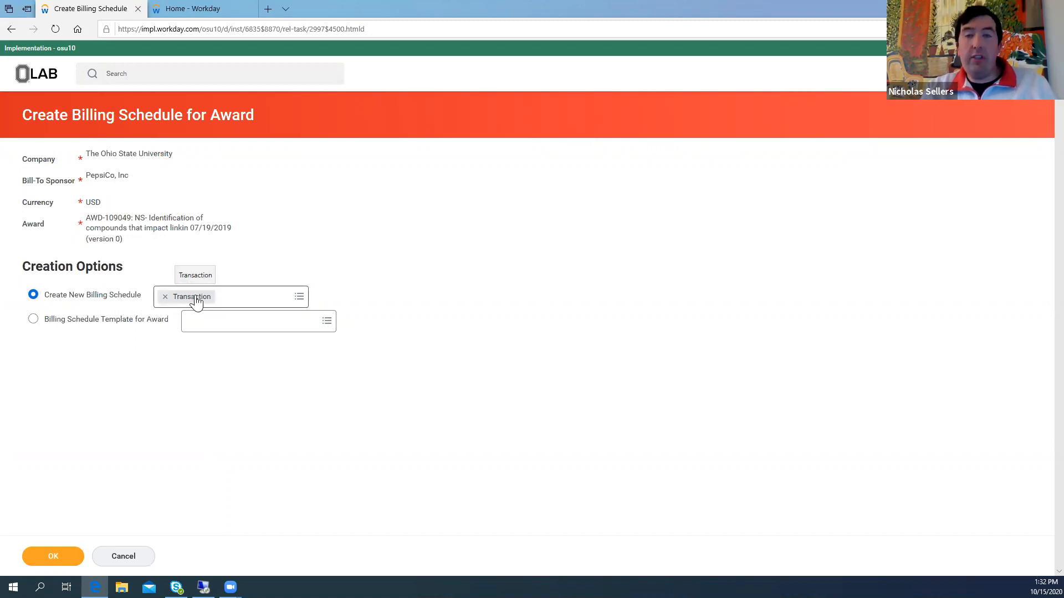
Step: Choose Installment as the type of new billing schedule for the PepsiCo award and continue to its details form
left_click(298, 298)
left_click(175, 338)
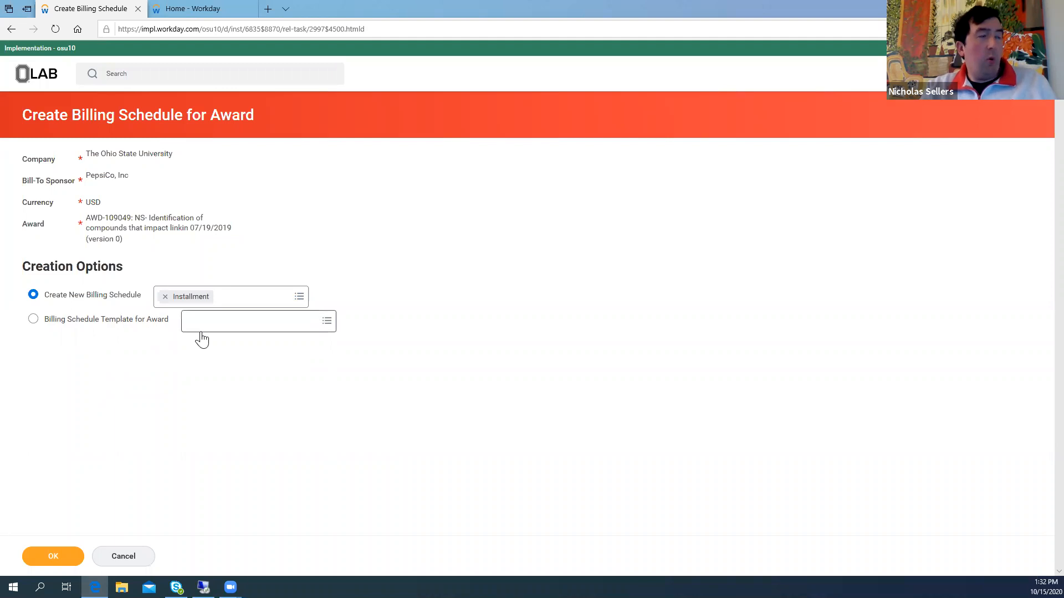
left_click(67, 558)
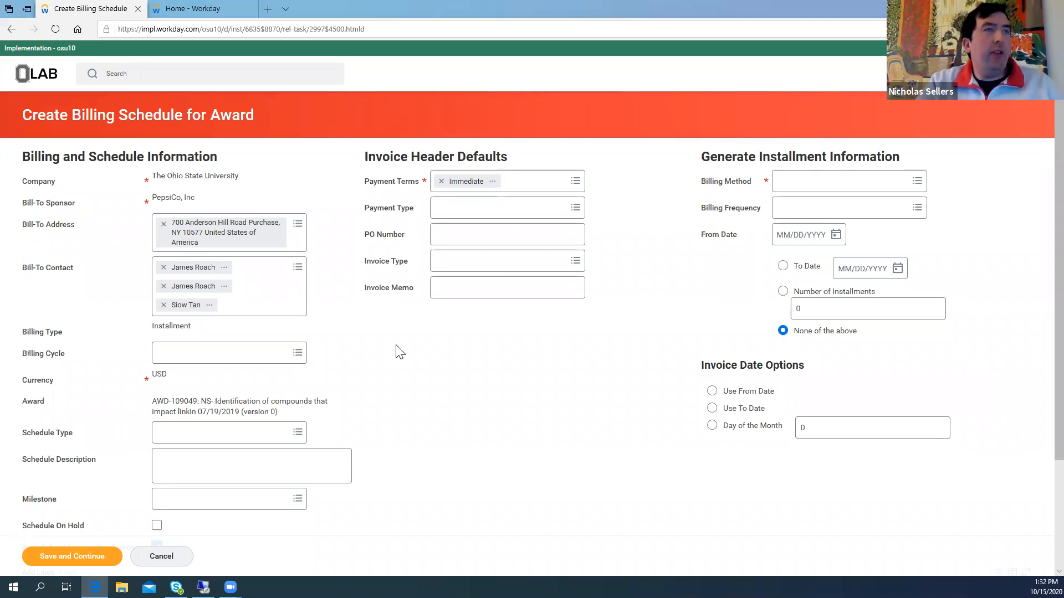
Step: Review the available bill-to addresses and remove the duplicate and the last bill-to contact from the schedule
scroll(443, 360, "up", 1)
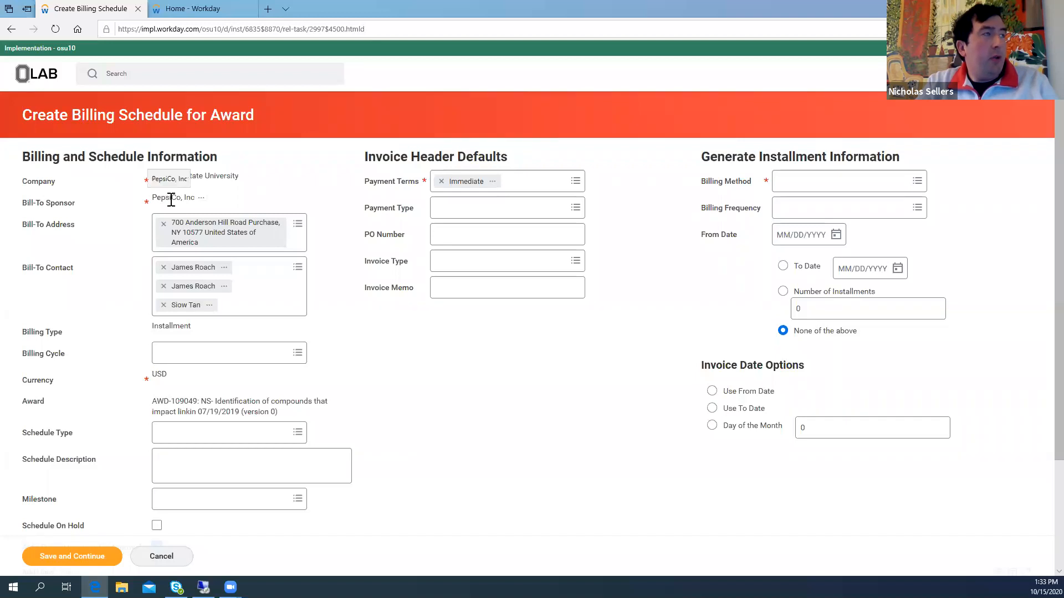
scroll(149, 182, "down", 2)
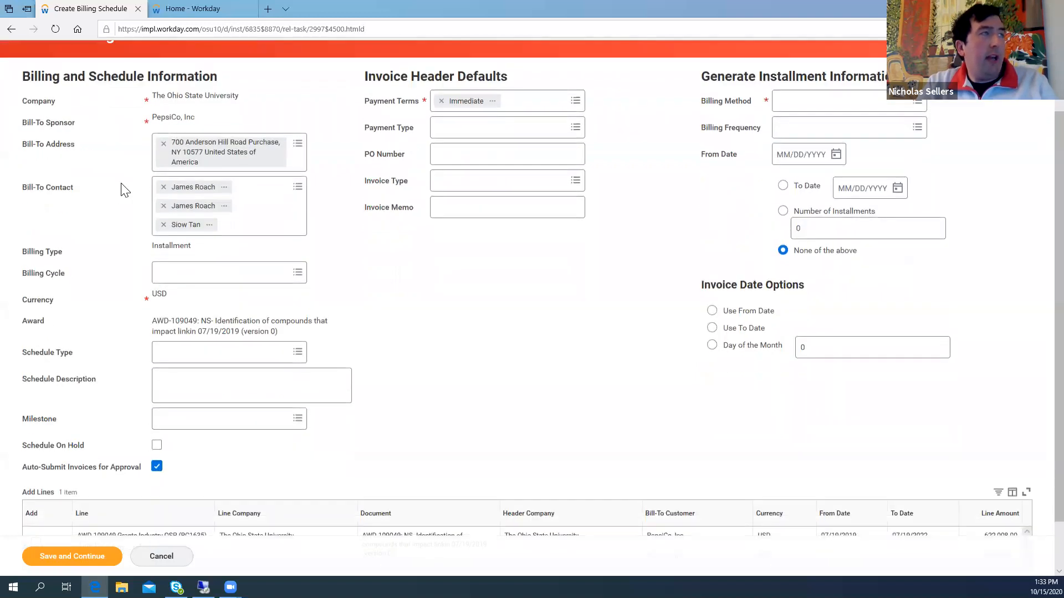
scroll(124, 189, "up", 2)
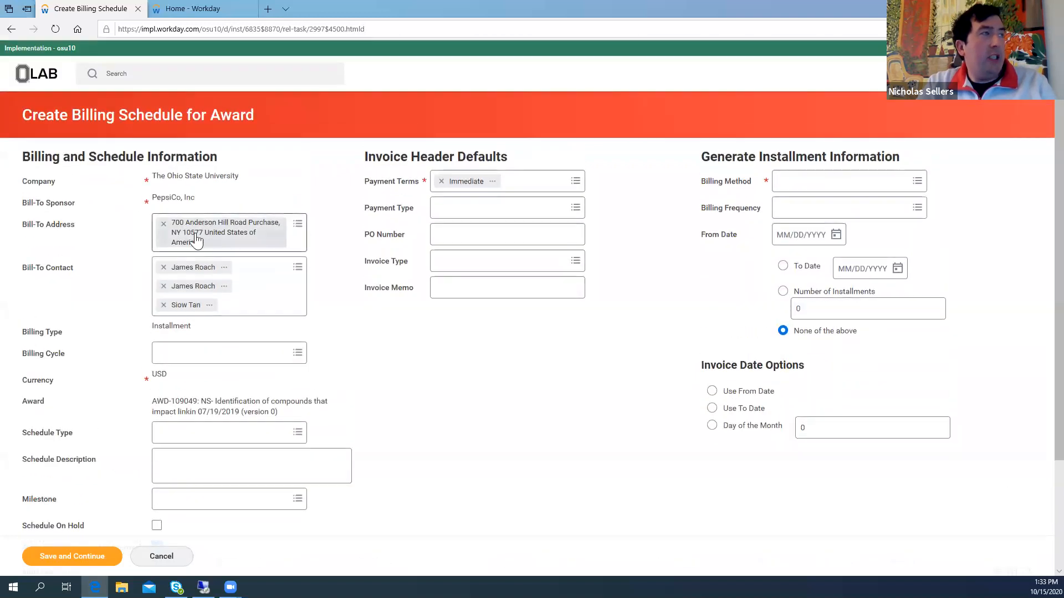
left_click(297, 232)
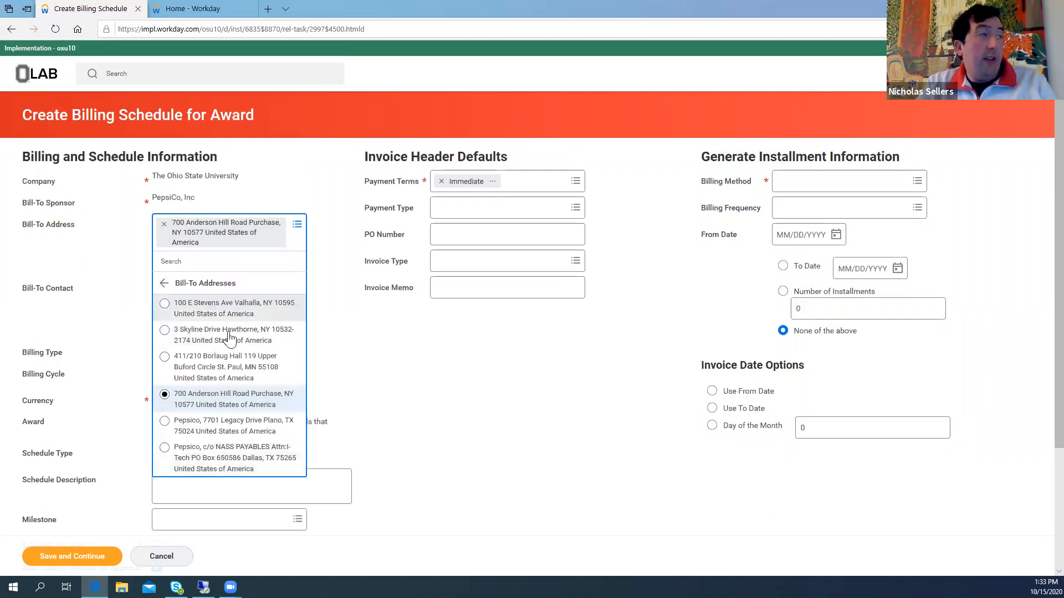
left_click(327, 250)
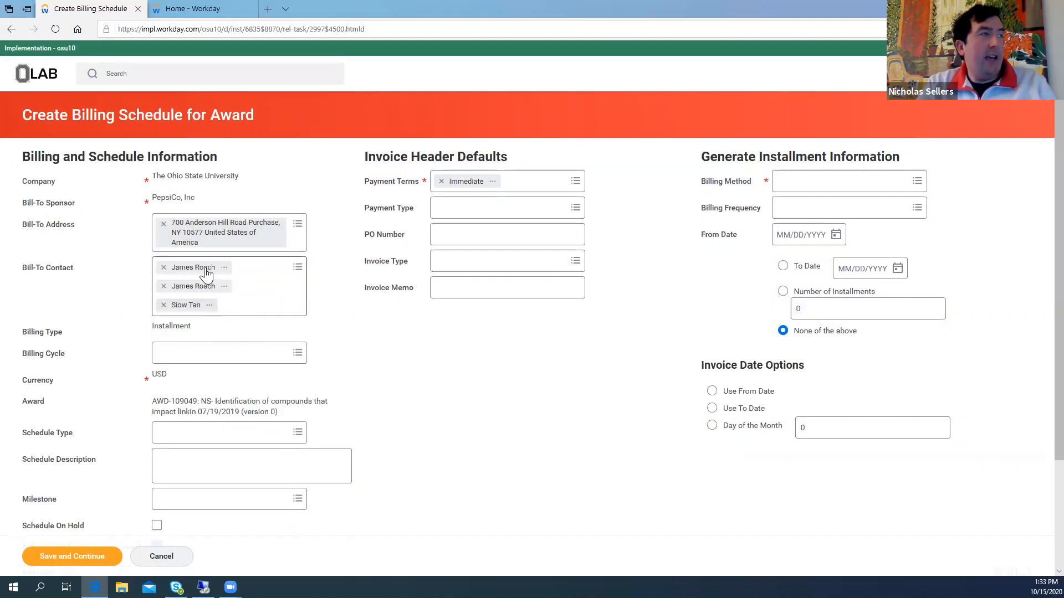
left_click(164, 286)
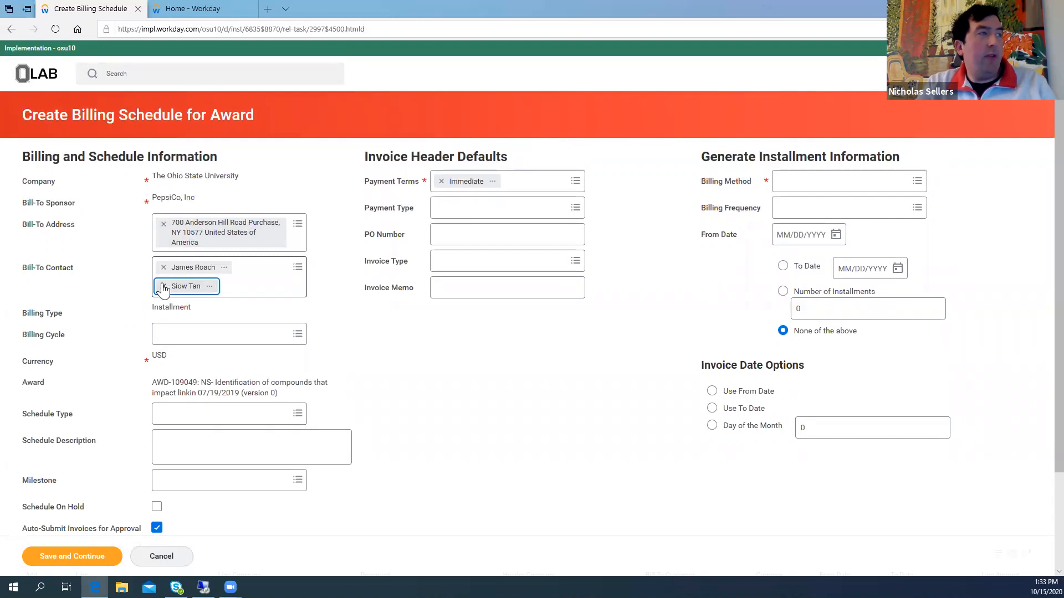
left_click(164, 286)
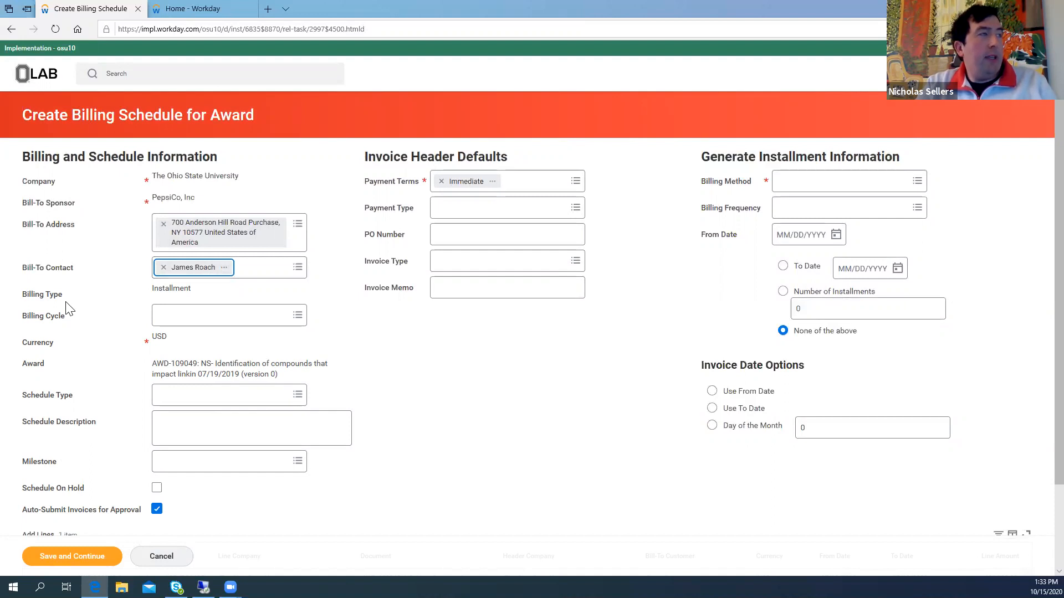
Step: Set the billing cycle of the installment schedule to MONTH_END
left_click(297, 316)
scroll(277, 276, "down", 3)
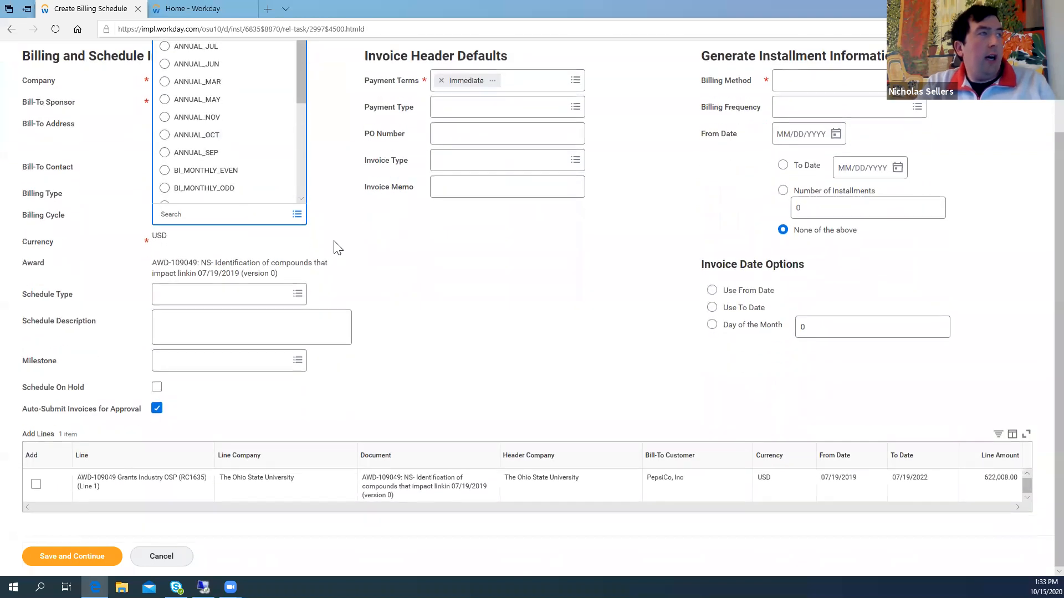
left_click(337, 192)
left_click(298, 315)
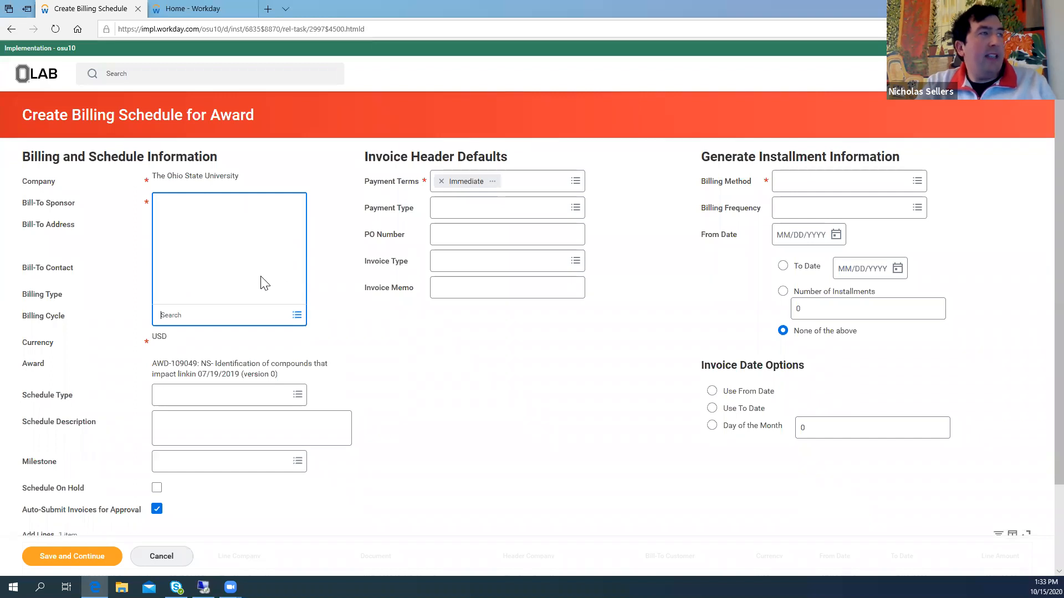
scroll(294, 199, "down", 3)
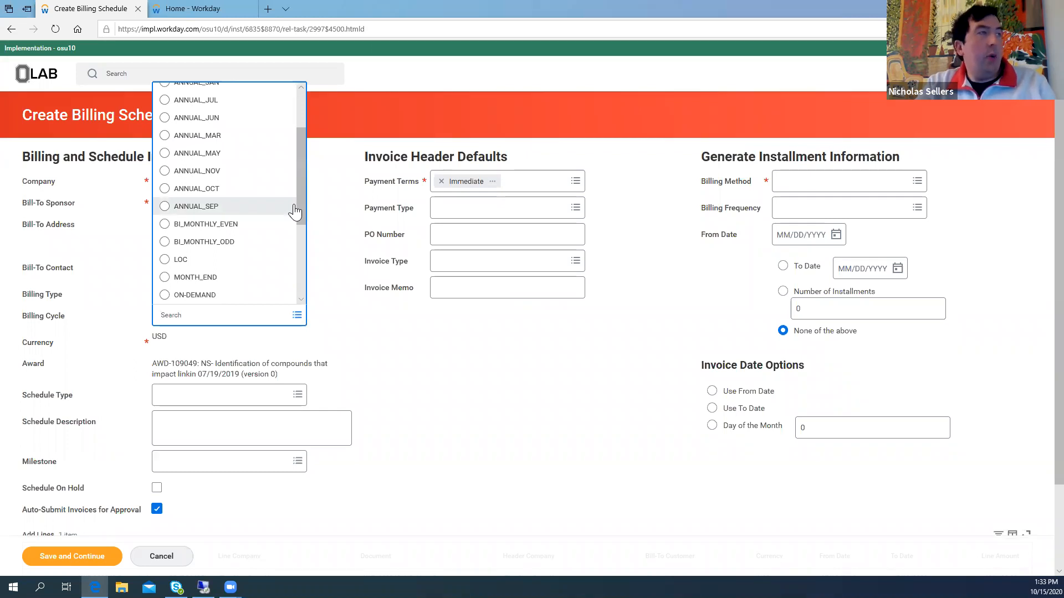
scroll(293, 211, "down", 1)
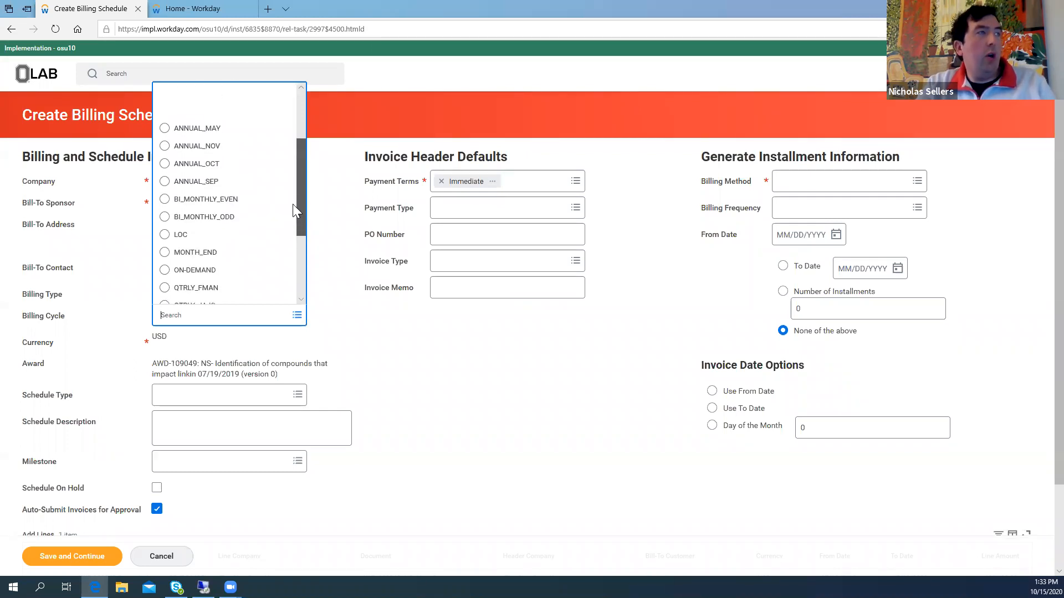
scroll(294, 205, "up", 1)
scroll(293, 188, "up", 1)
scroll(285, 237, "down", 3)
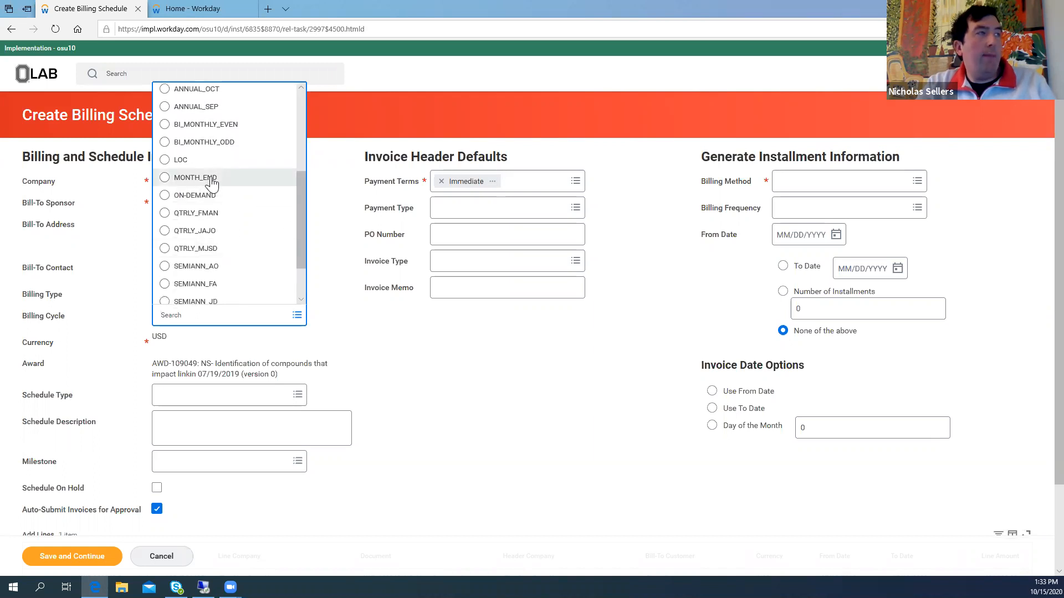
left_click(212, 182)
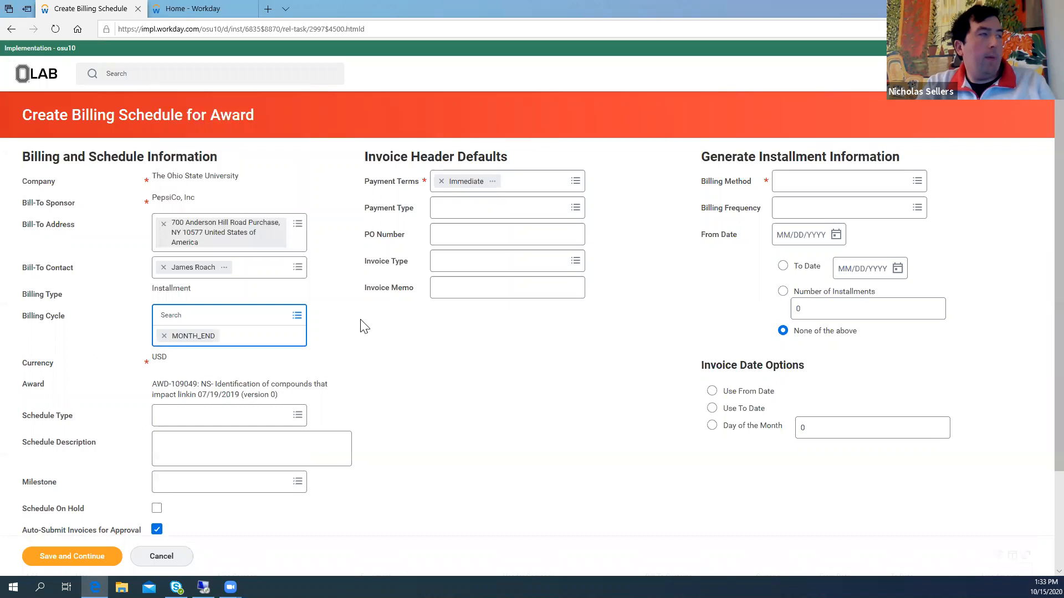
Step: Set the schedule type of the installment billing schedule to Prepaid
scroll(337, 322, "down", 2)
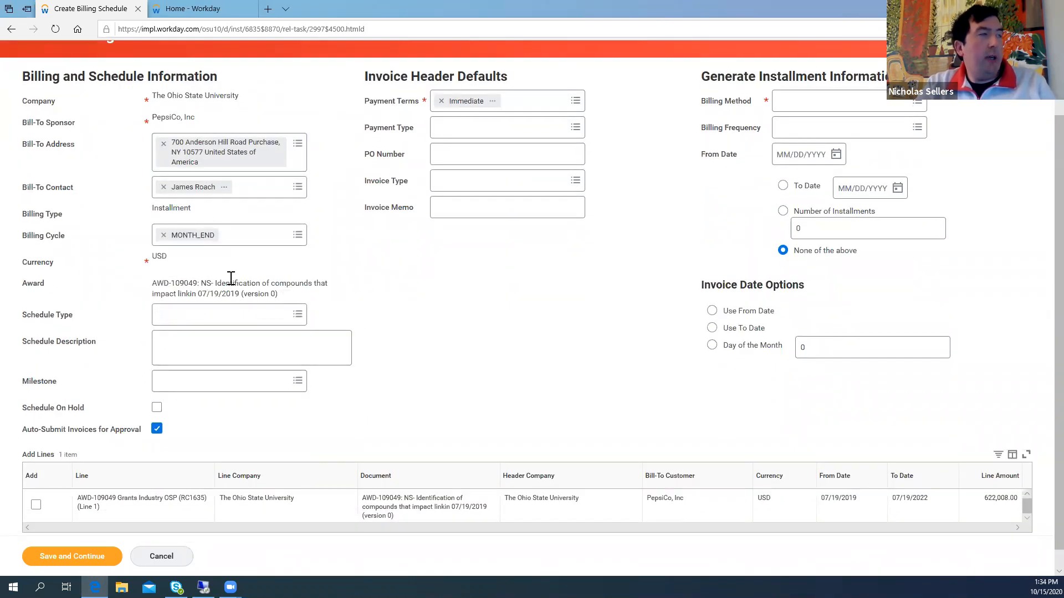
left_click(298, 315)
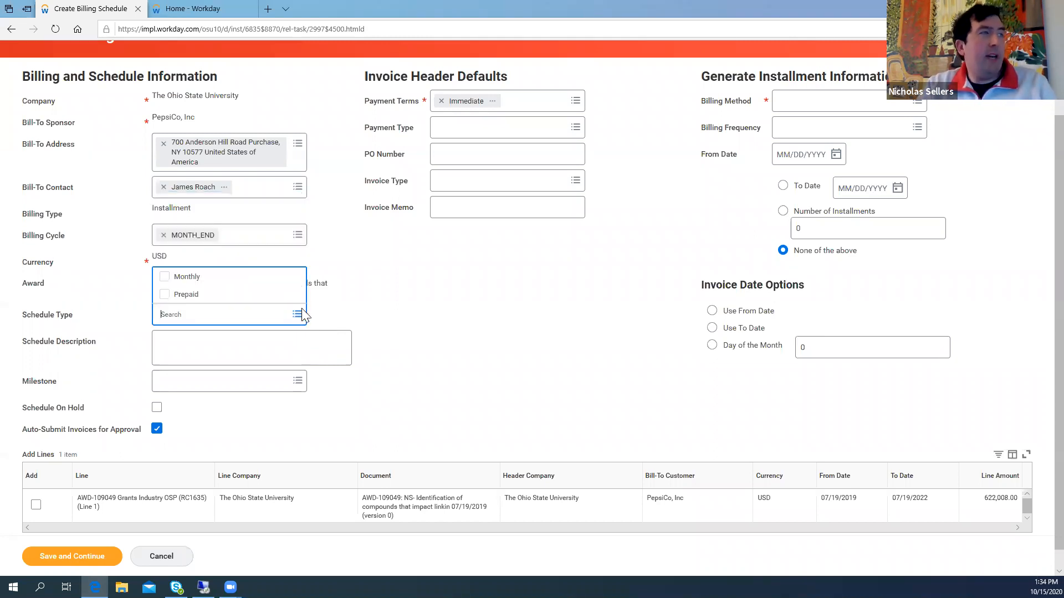
left_click(191, 298)
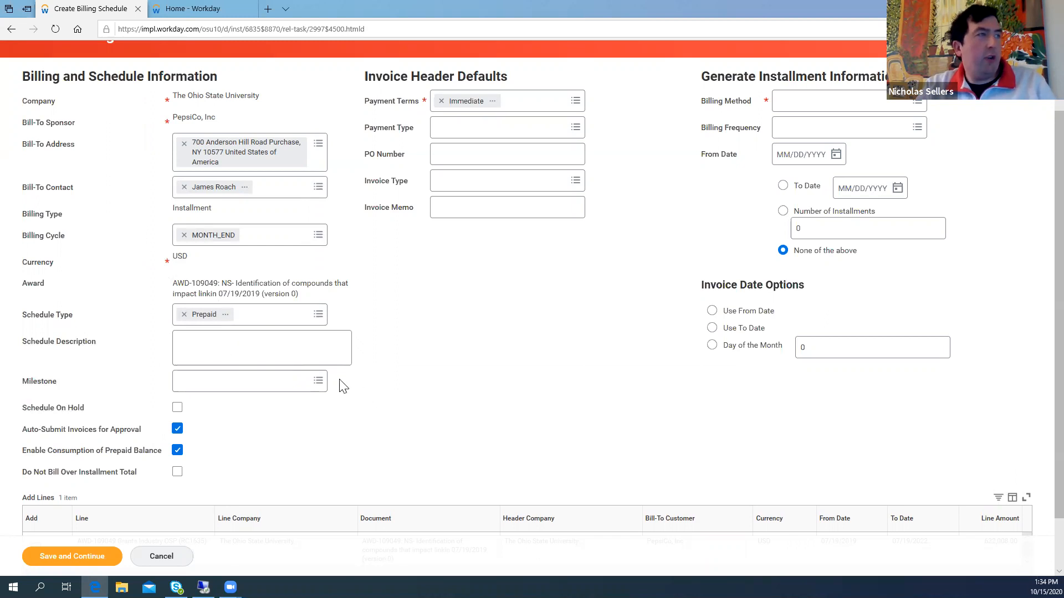
Step: Check the milestone choices and enable Do Not Bill Over Installment Total for the prepaid schedule
left_click(318, 382)
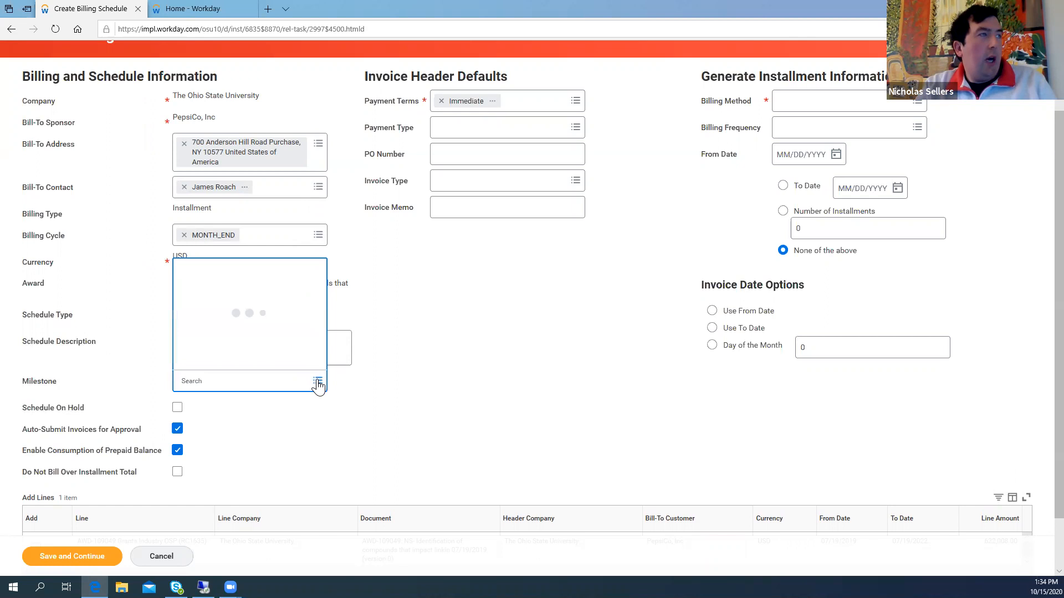
left_click(248, 406)
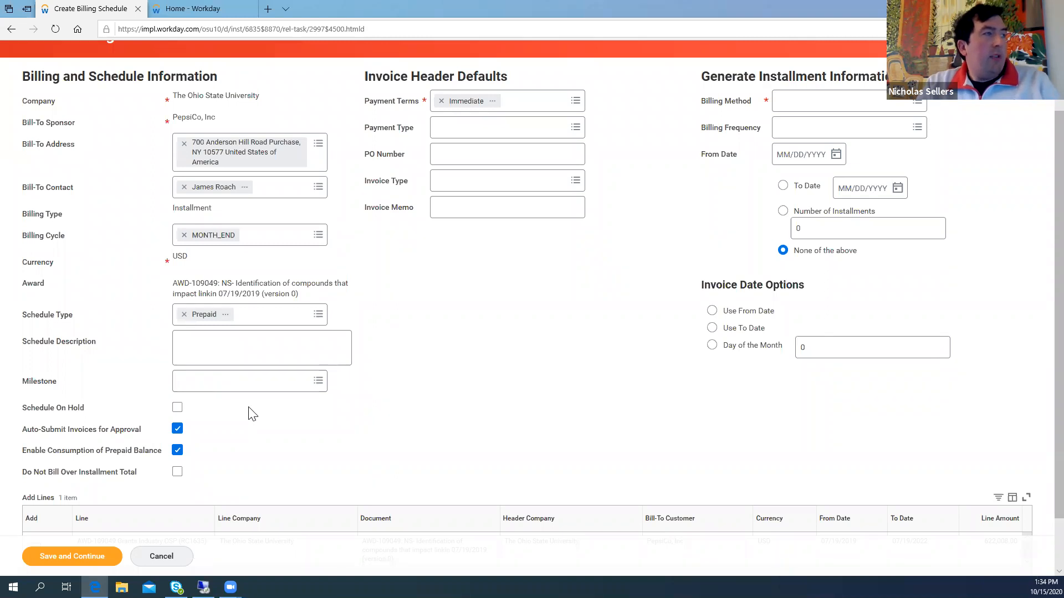
scroll(250, 388, "down", 1)
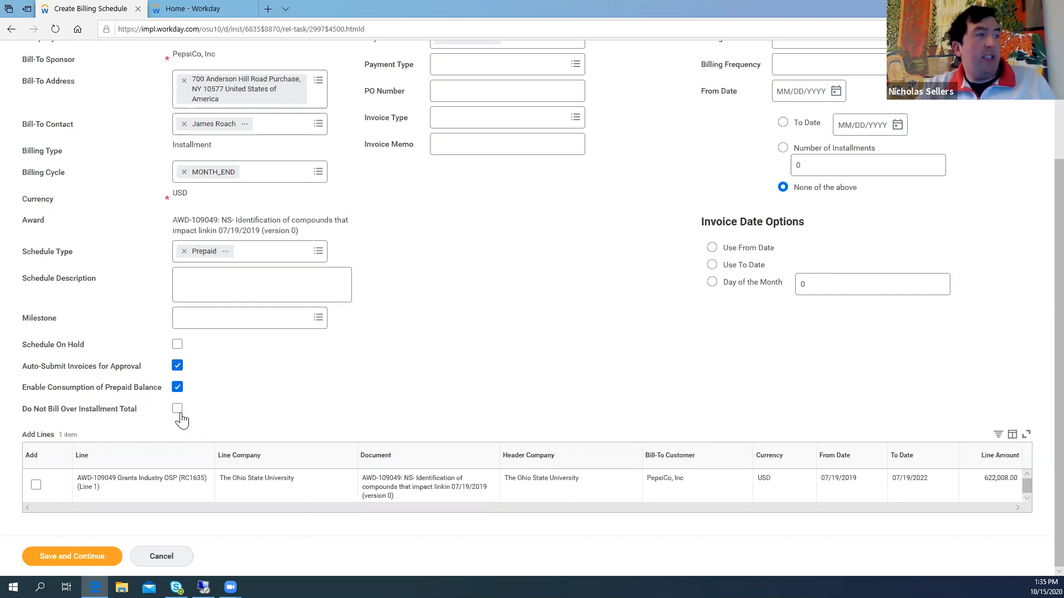
left_click(178, 410)
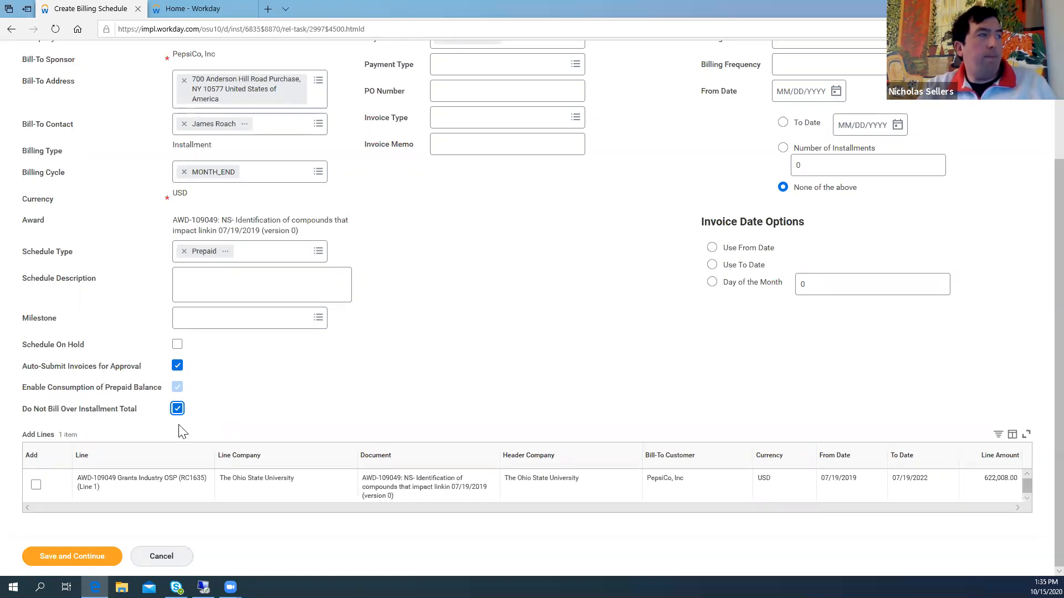
Step: Set the payment terms in the invoice header defaults to Net 30
scroll(444, 423, "up", 3)
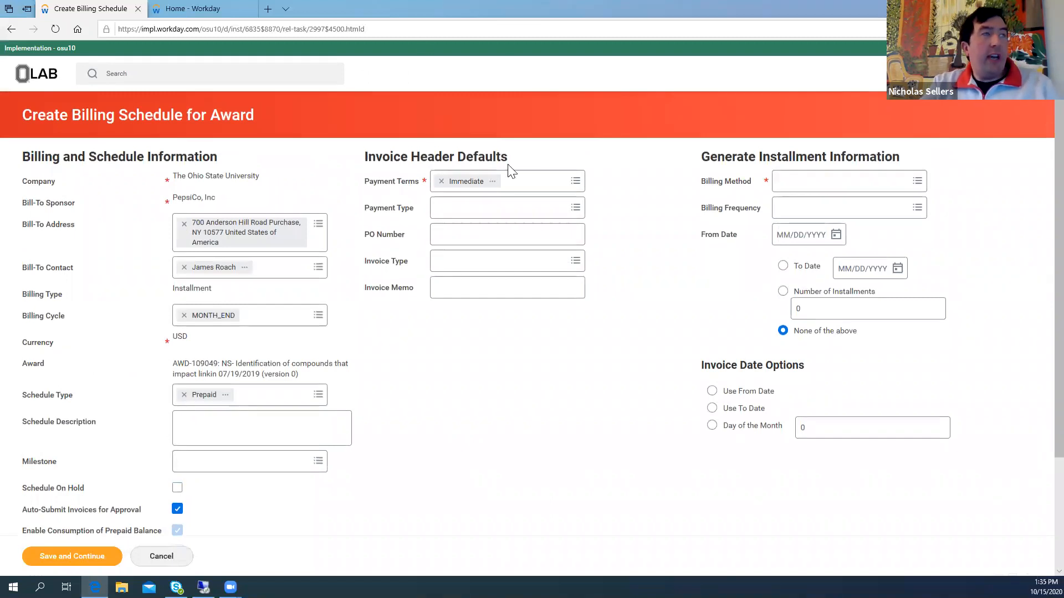
left_click(576, 185)
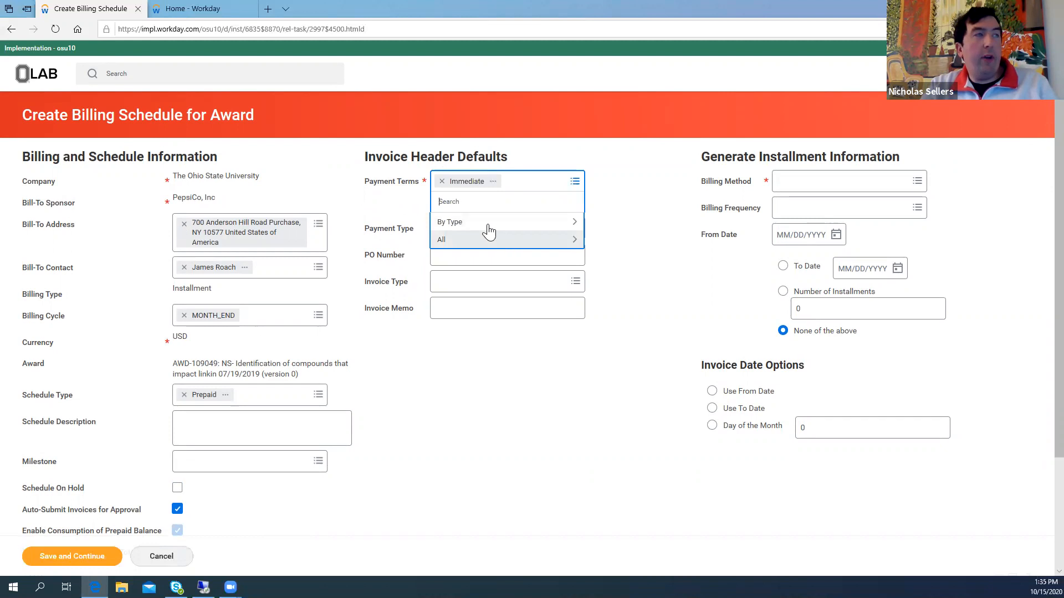
left_click(478, 240)
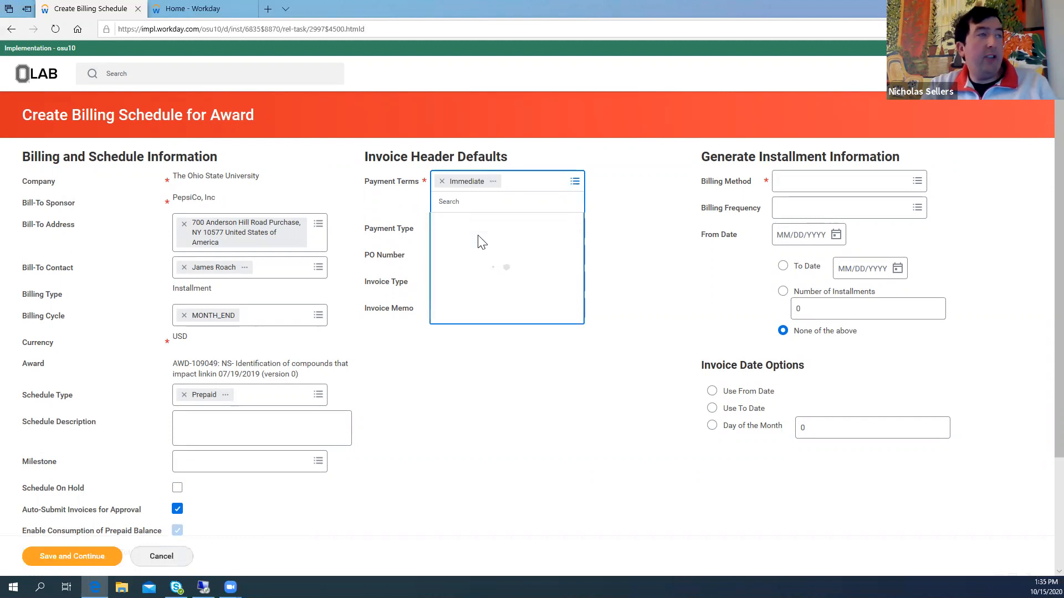
scroll(480, 247, "down", 4)
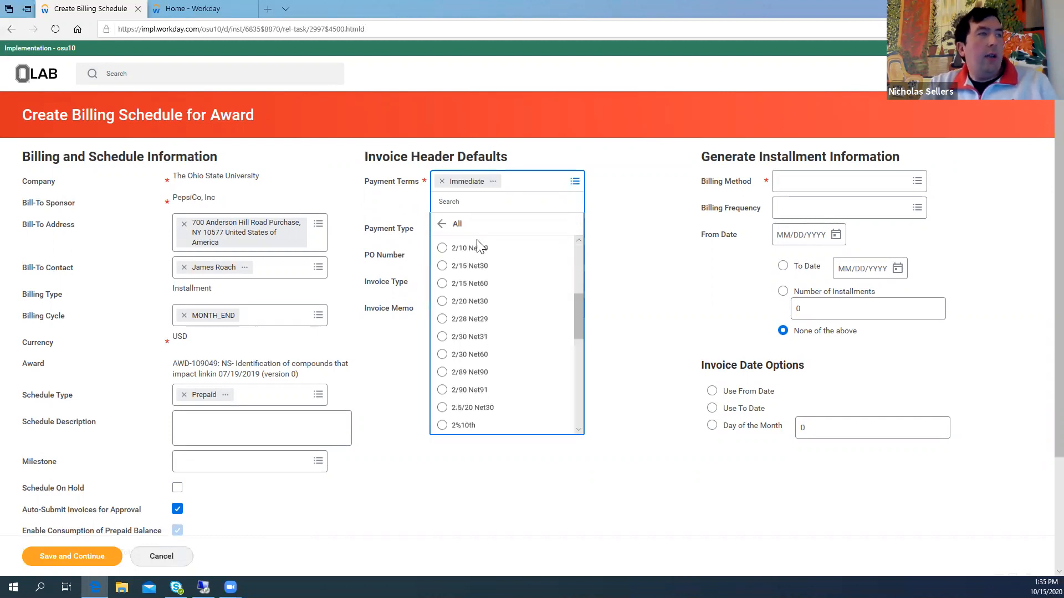
scroll(480, 246, "down", 5)
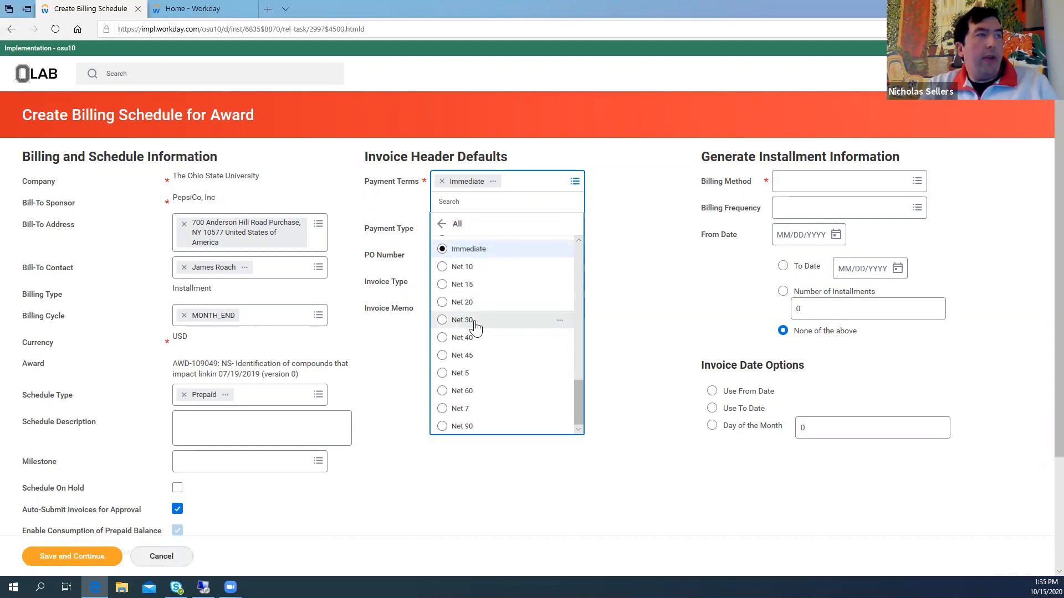
left_click(476, 327)
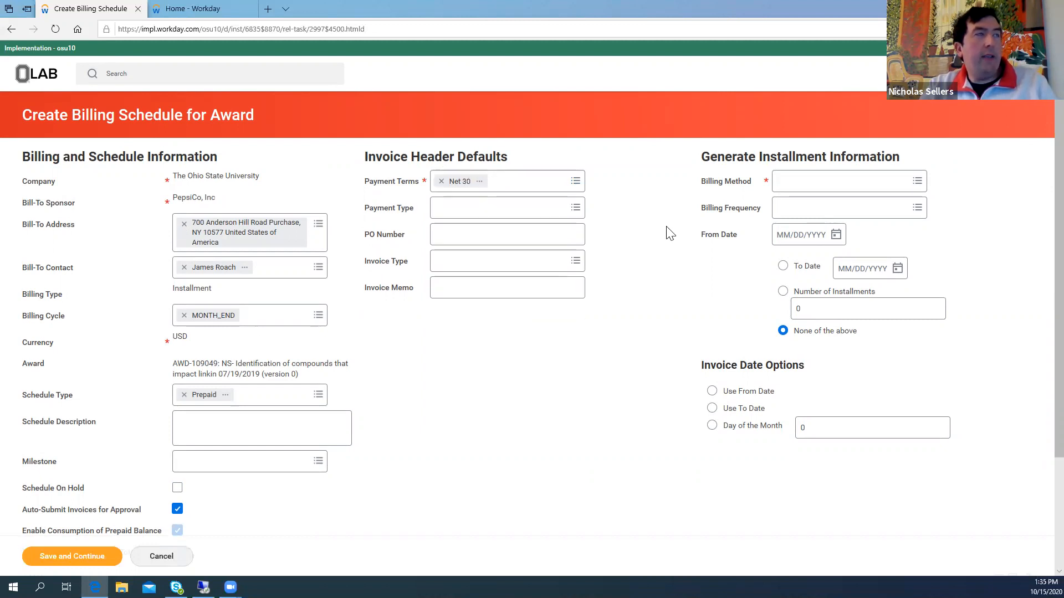
Step: Set the payment type in the invoice header defaults to Check
left_click(576, 208)
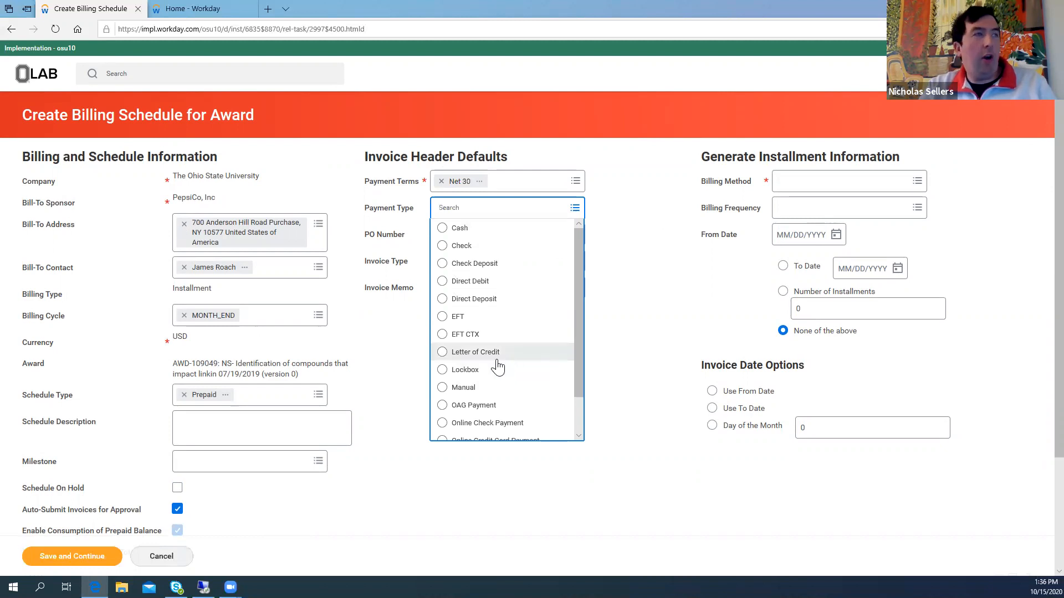
left_click(455, 249)
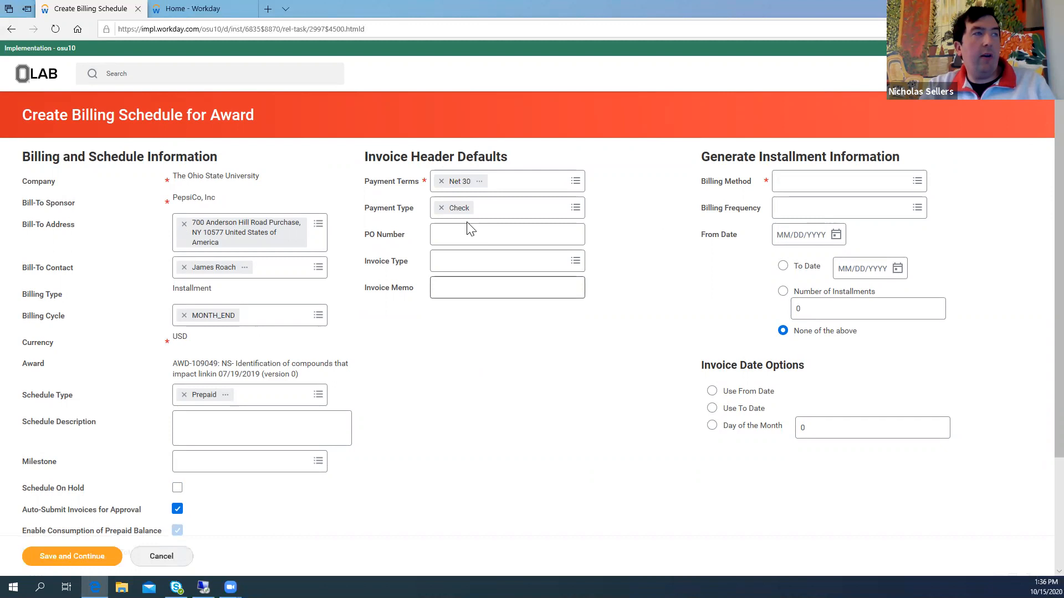
left_click(452, 231)
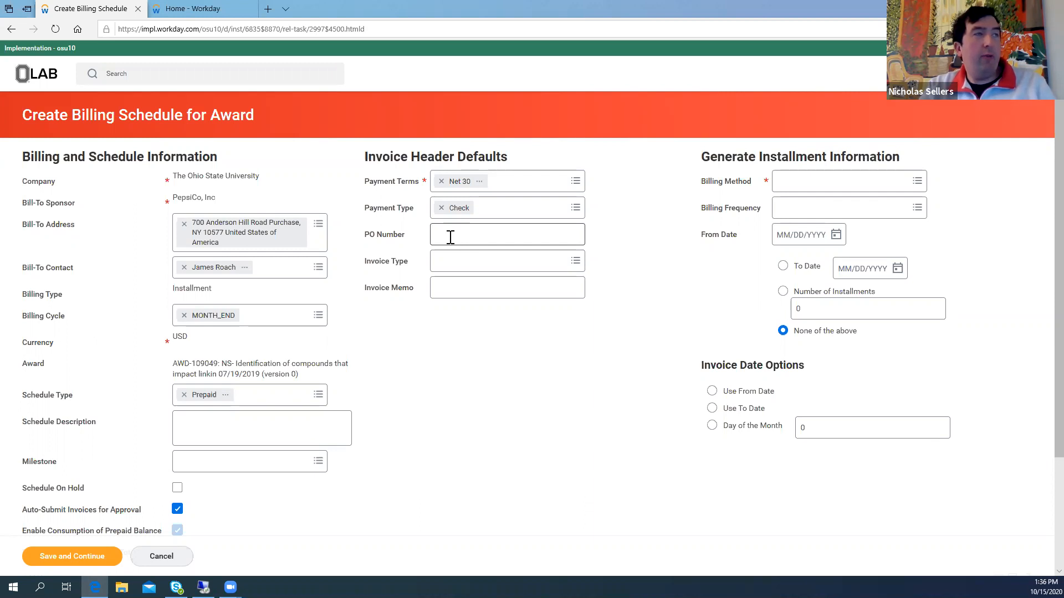
Step: Set the invoice type in the invoice header defaults to OSP - Fixed Amount
left_click(576, 263)
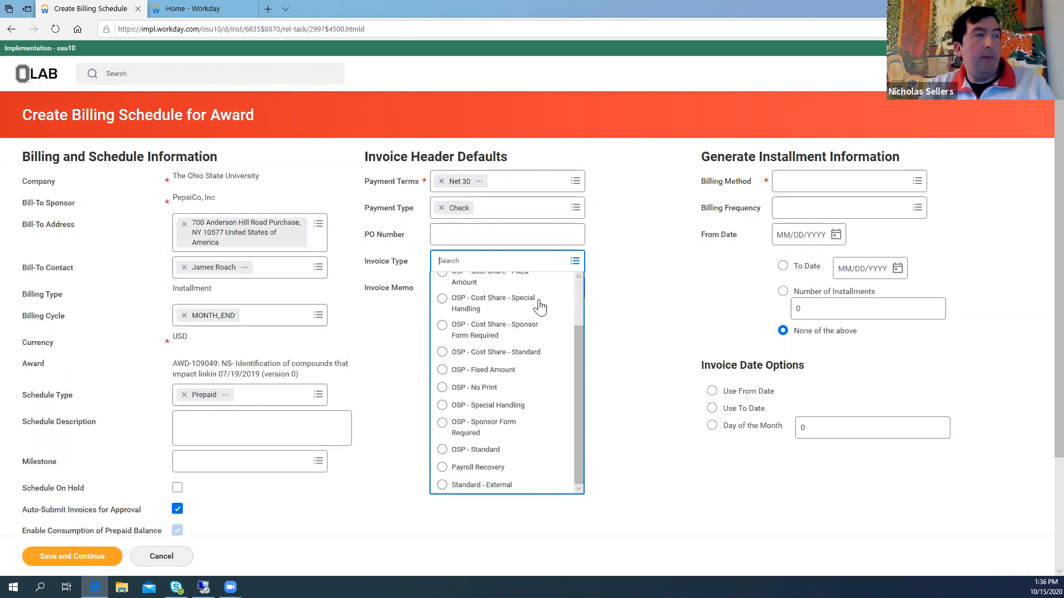
scroll(540, 306, "down", 1)
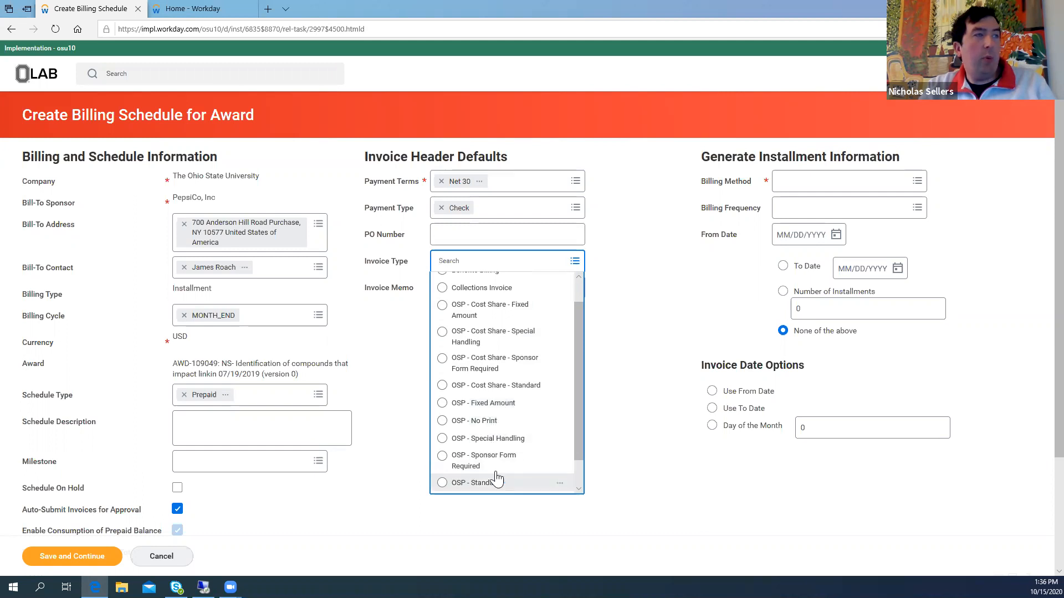
left_click(490, 404)
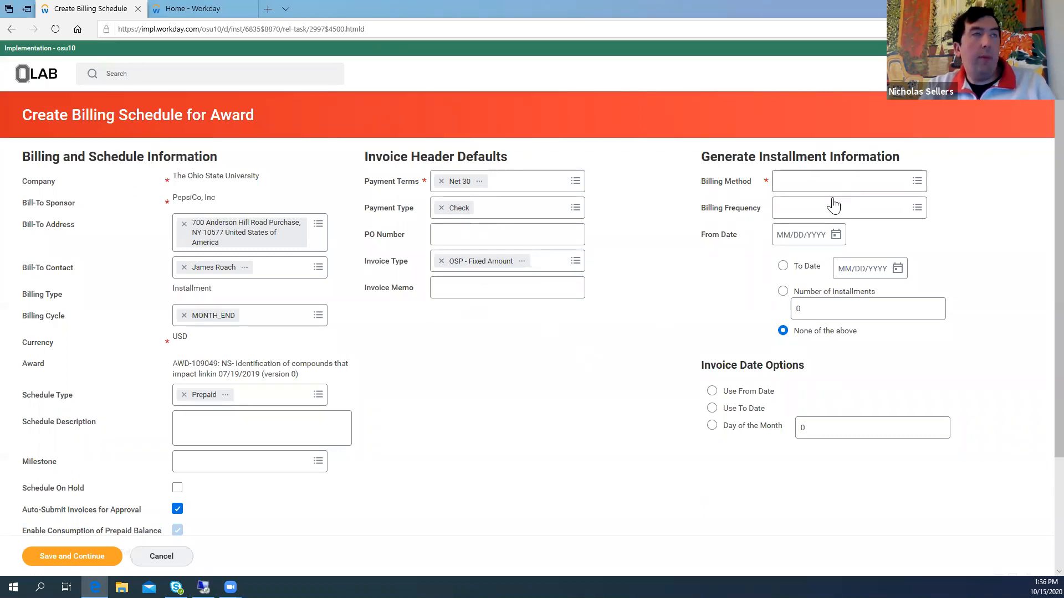
scroll(658, 287, "down", 2)
scroll(658, 287, "up", 2)
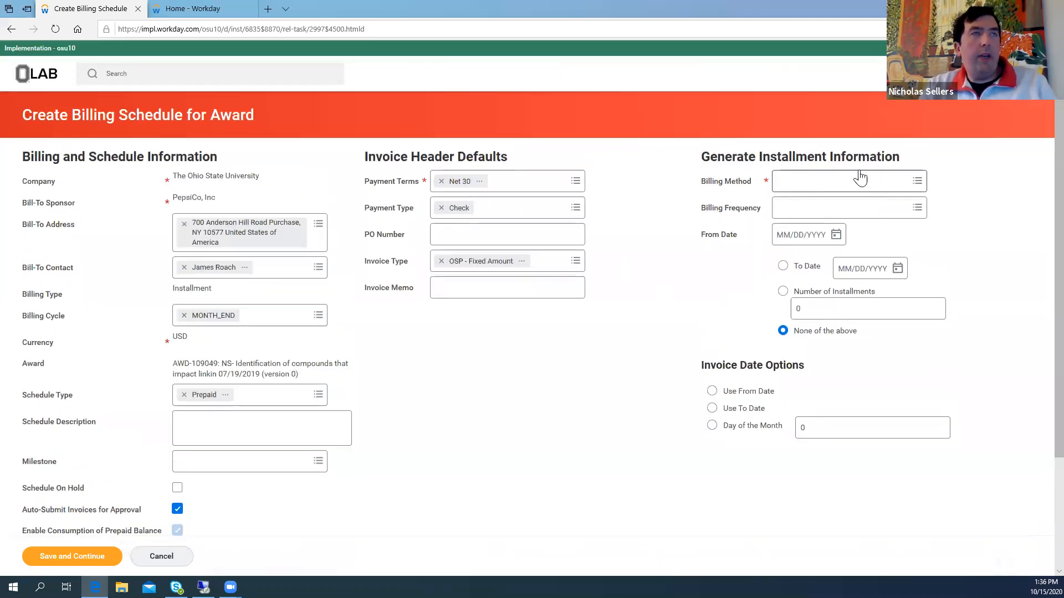
Step: Set the billing method to Custom and save the prepaid schedule with the award's Grants Industry OSP (RC1635) line included
left_click(918, 183)
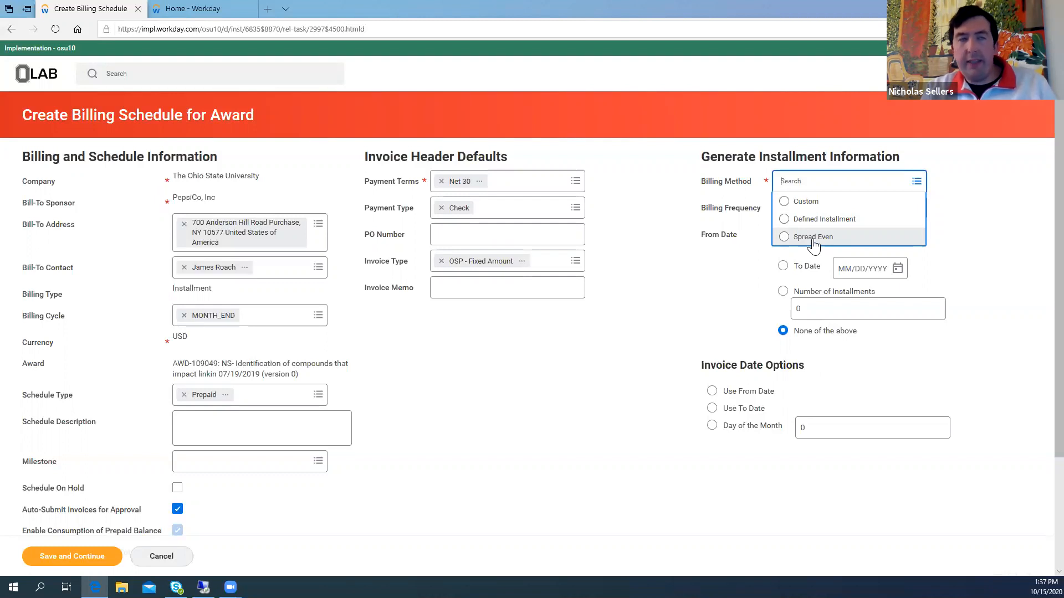
left_click(790, 203)
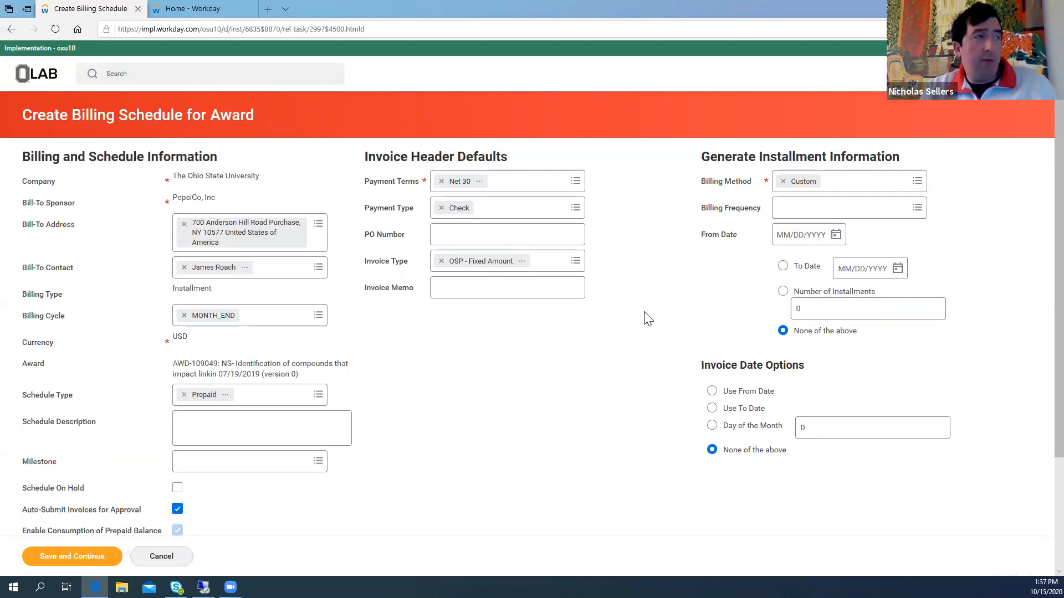
scroll(648, 311, "down", 3)
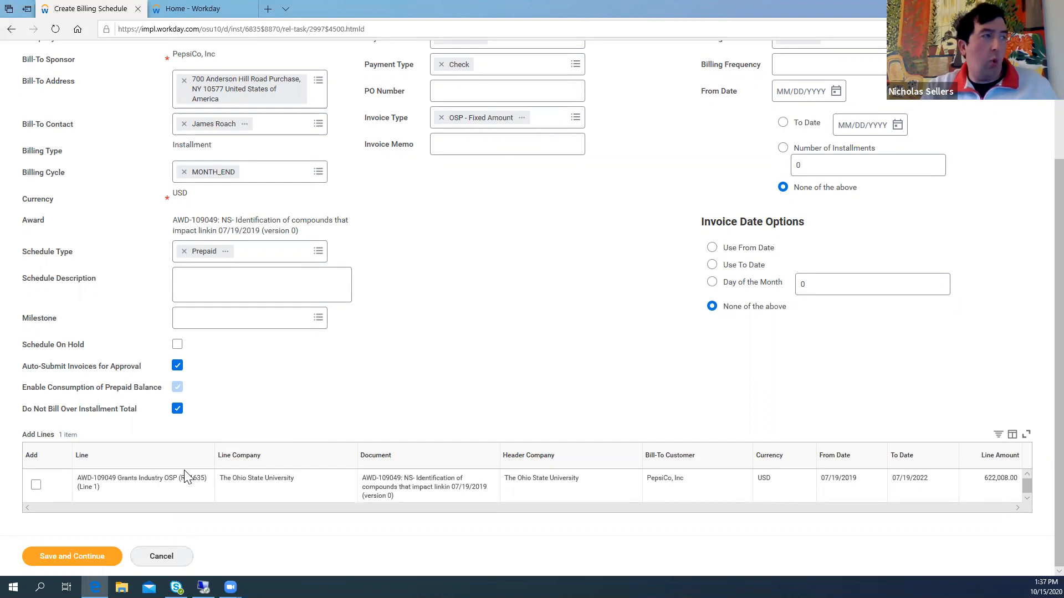
left_click(36, 486)
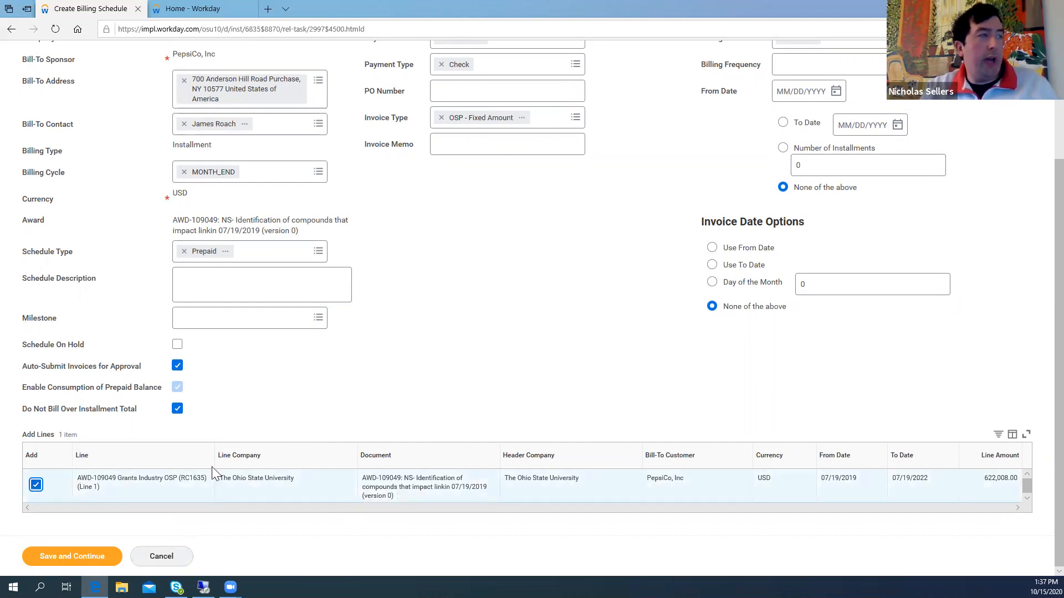
scroll(424, 382, "up", 2)
scroll(430, 391, "down", 2)
left_click(92, 559)
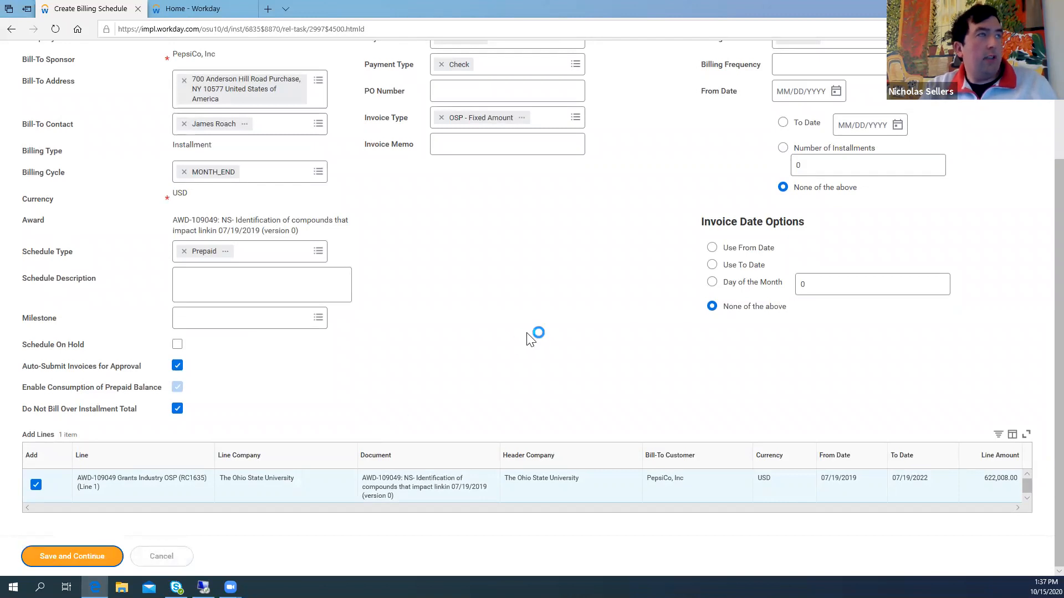
Step: Review the draft billing schedule and open its installments for customization
scroll(522, 342, "down", 1)
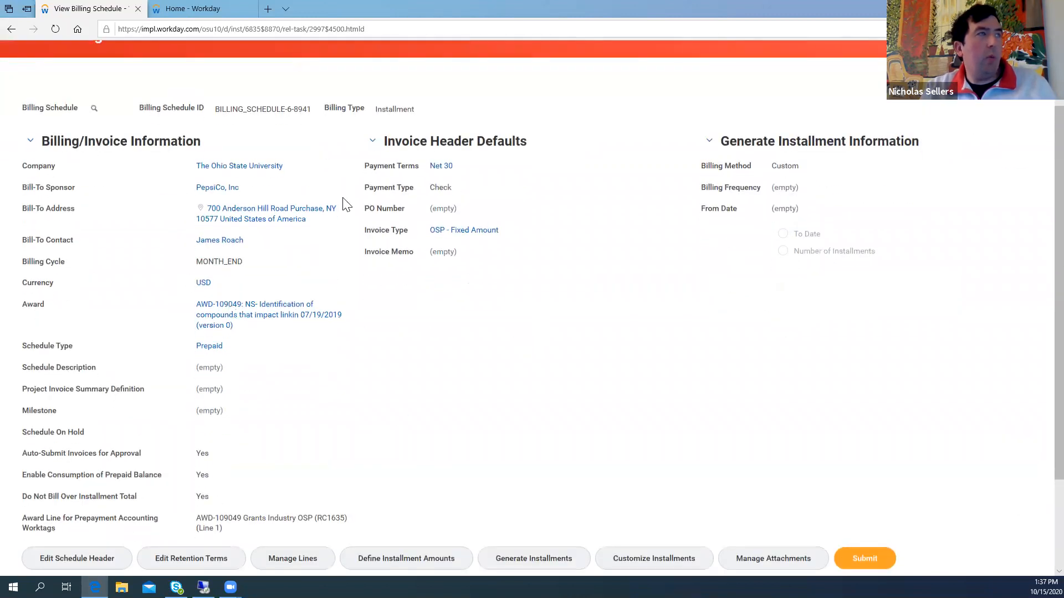
scroll(410, 260, "down", 2)
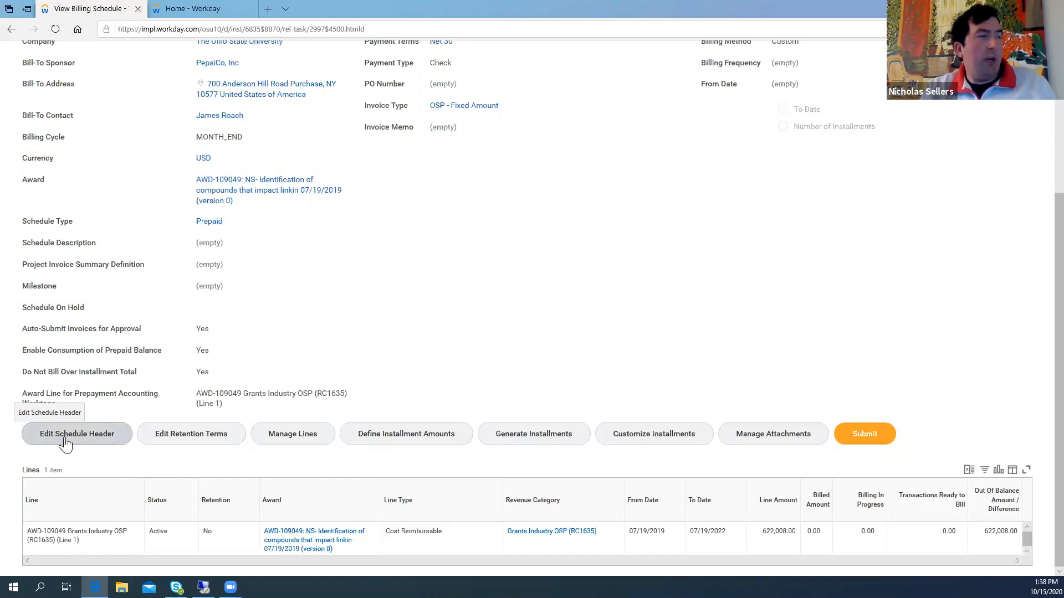
scroll(368, 268, "up", 3)
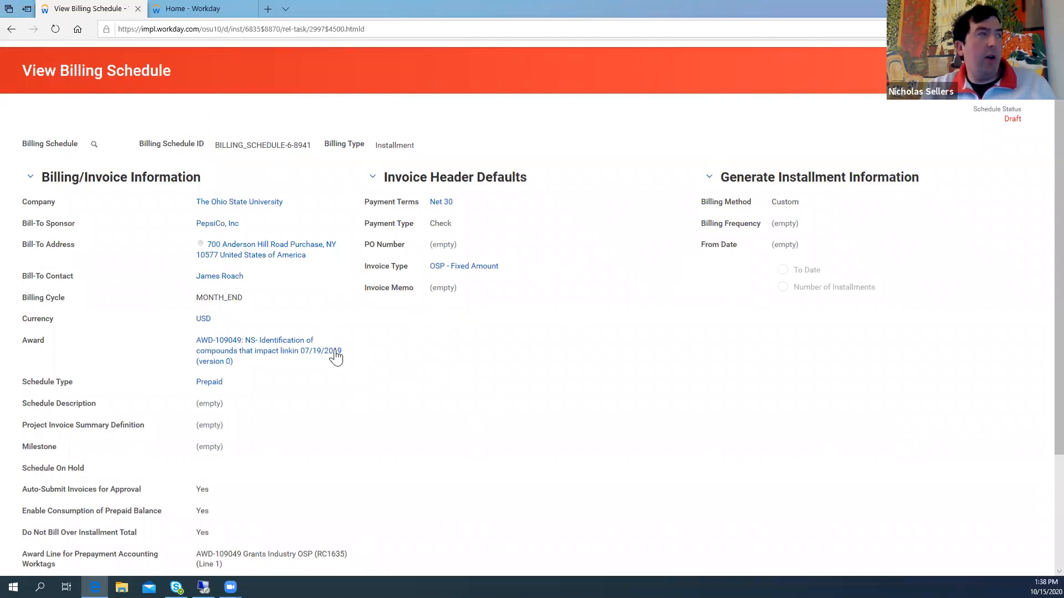
scroll(336, 357, "down", 2)
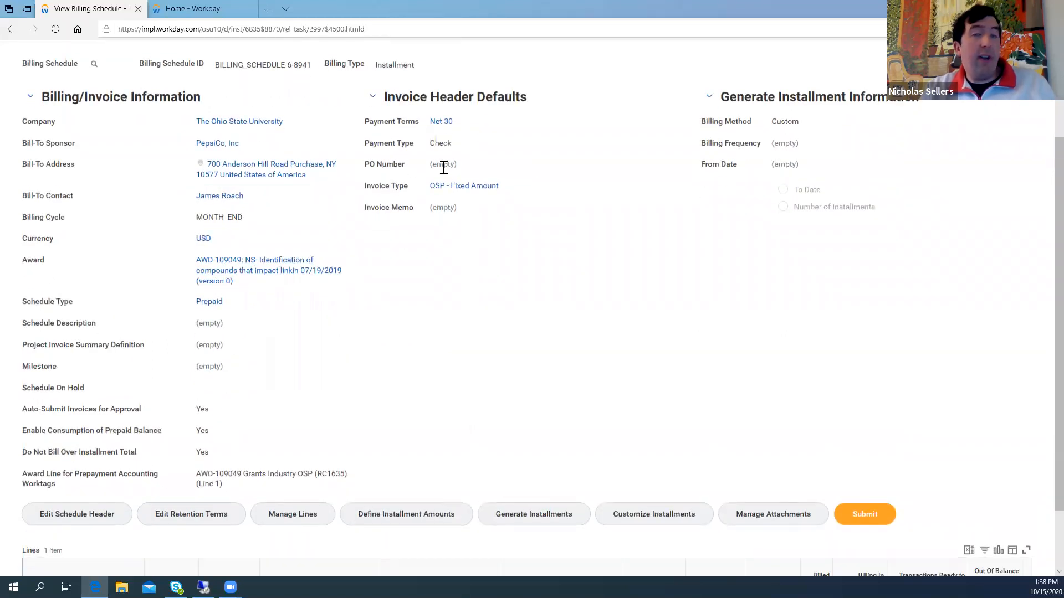
scroll(104, 421, "down", 2)
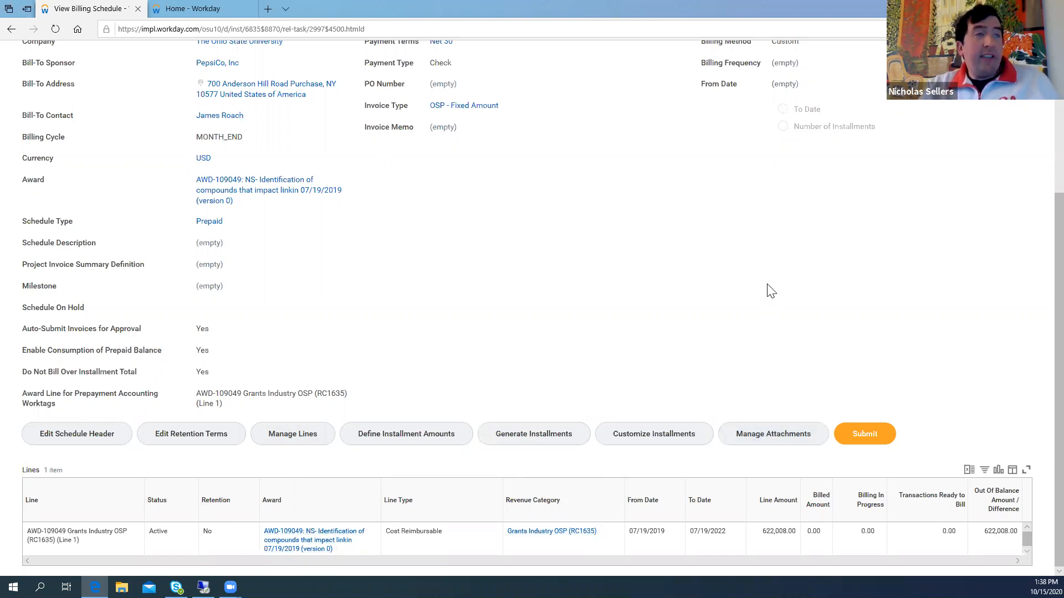
scroll(594, 326, "up", 3)
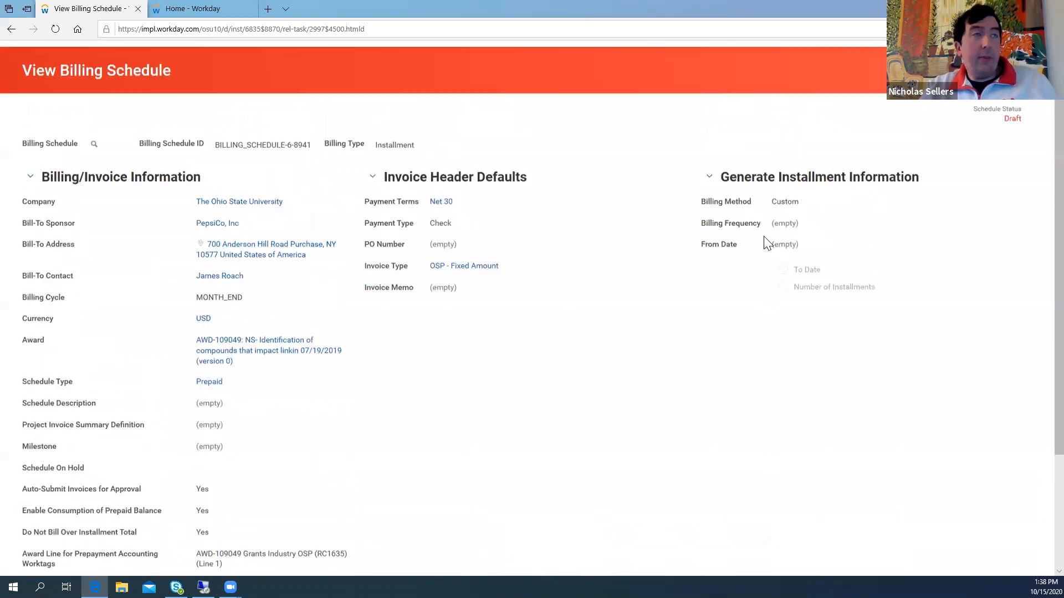
scroll(759, 266, "down", 3)
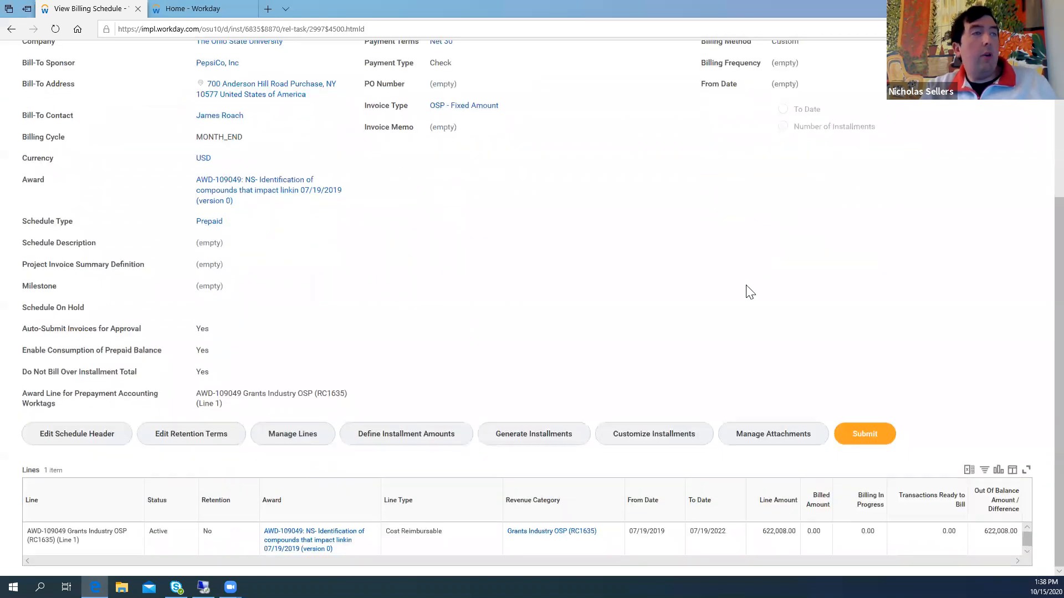
left_click(641, 447)
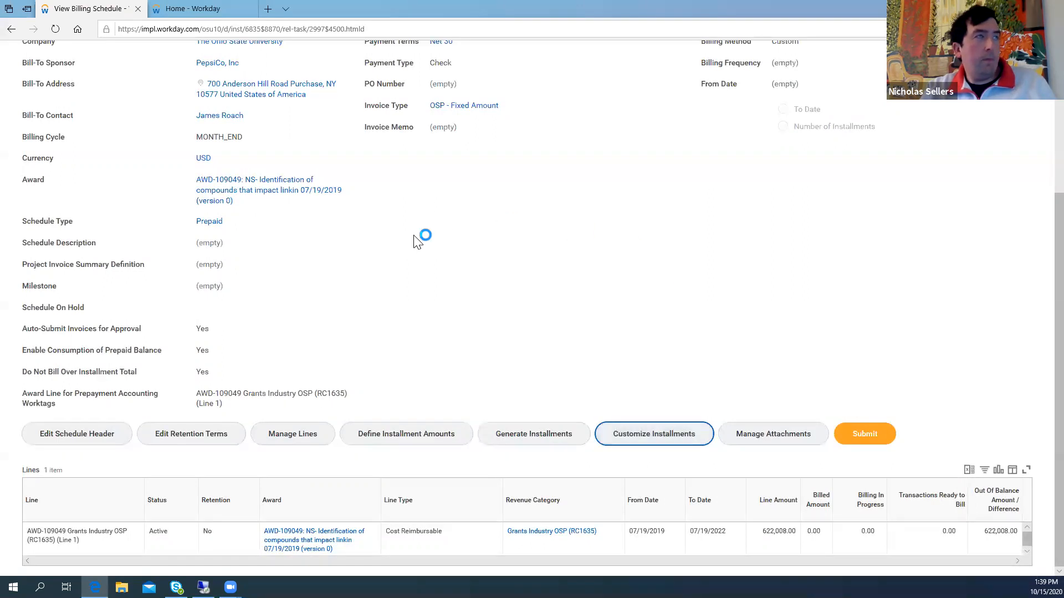
scroll(302, 226, "down", 3)
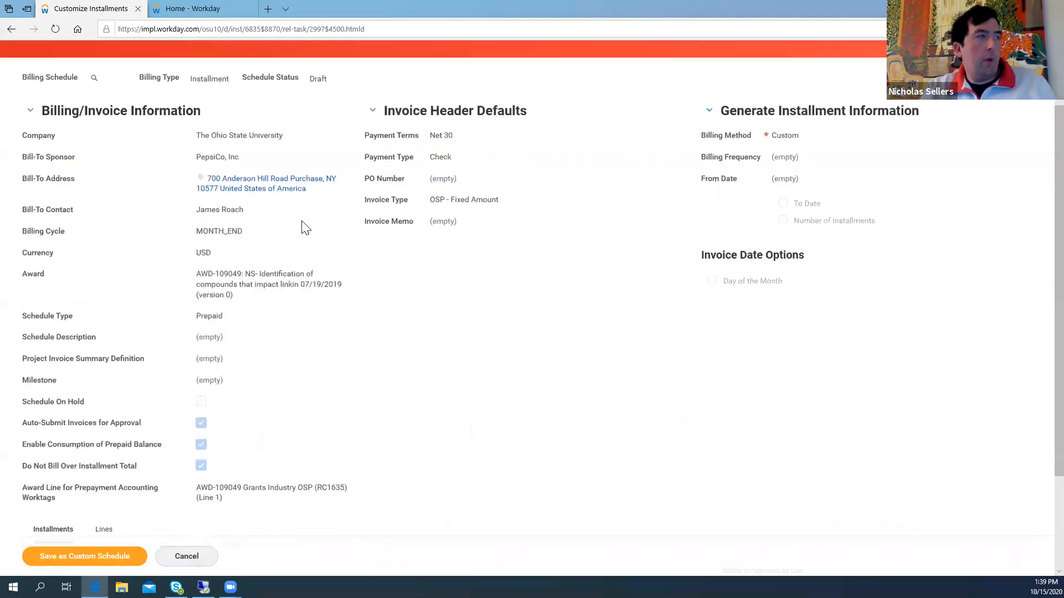
scroll(302, 244, "up", 3)
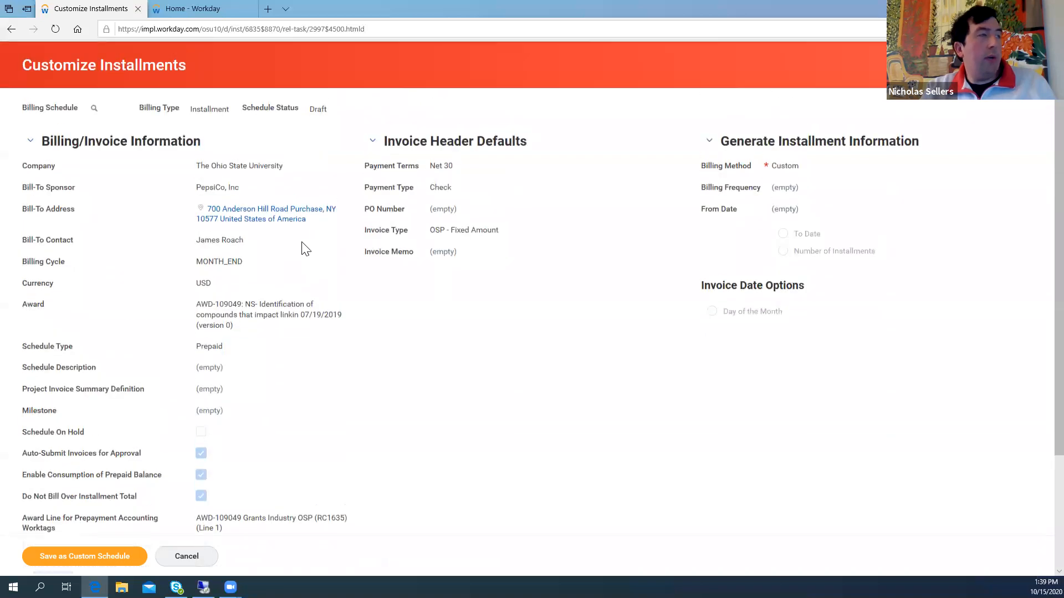
Step: In a duplicate browser tab, open the PepsiCo award "NS- Identification of compounds that impact linkin" from its inbox to-do
right_click(118, 14)
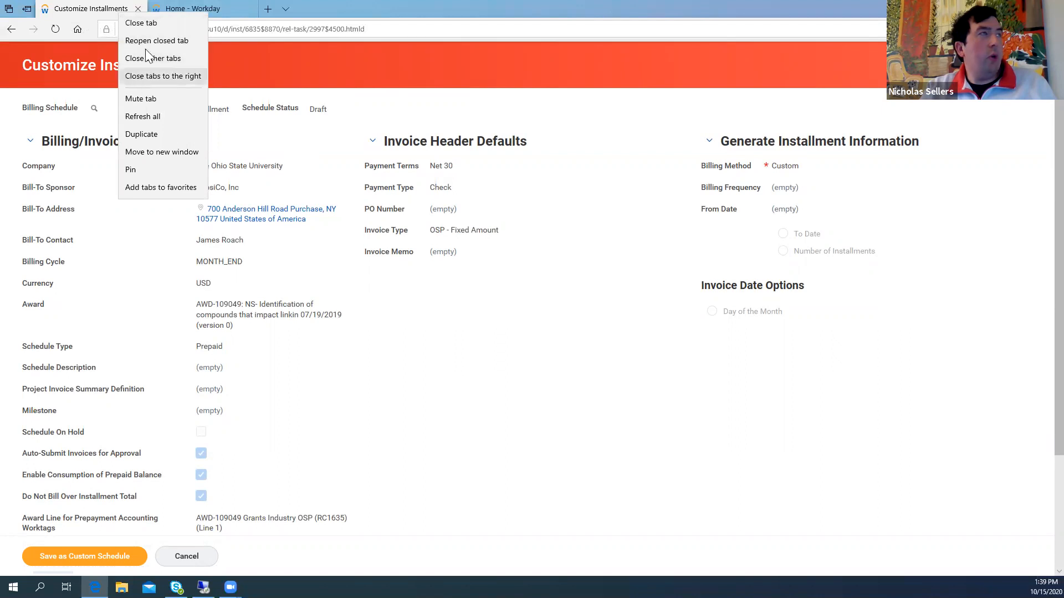
left_click(142, 134)
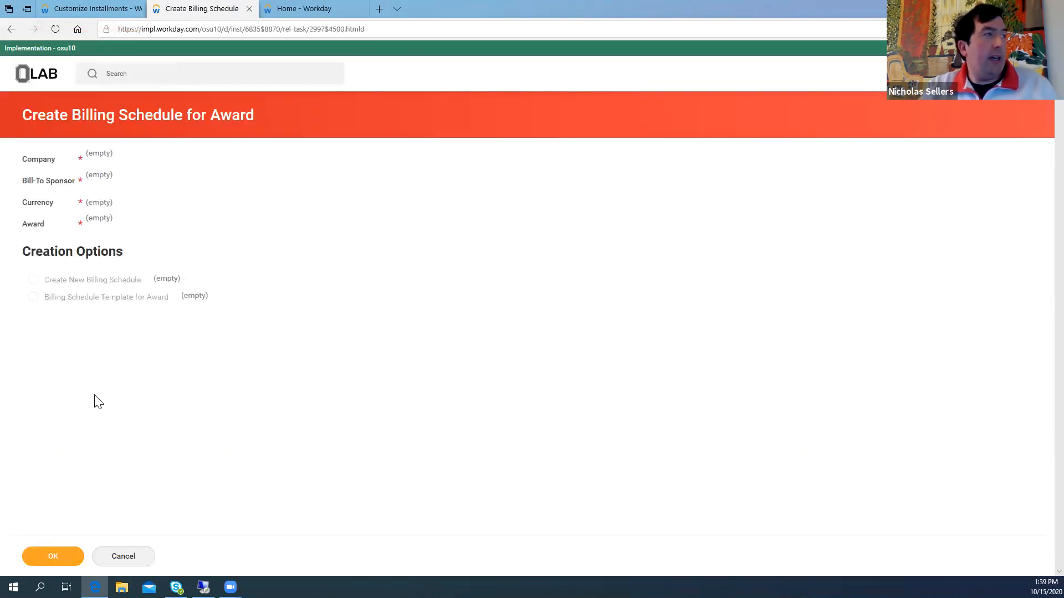
left_click(68, 552)
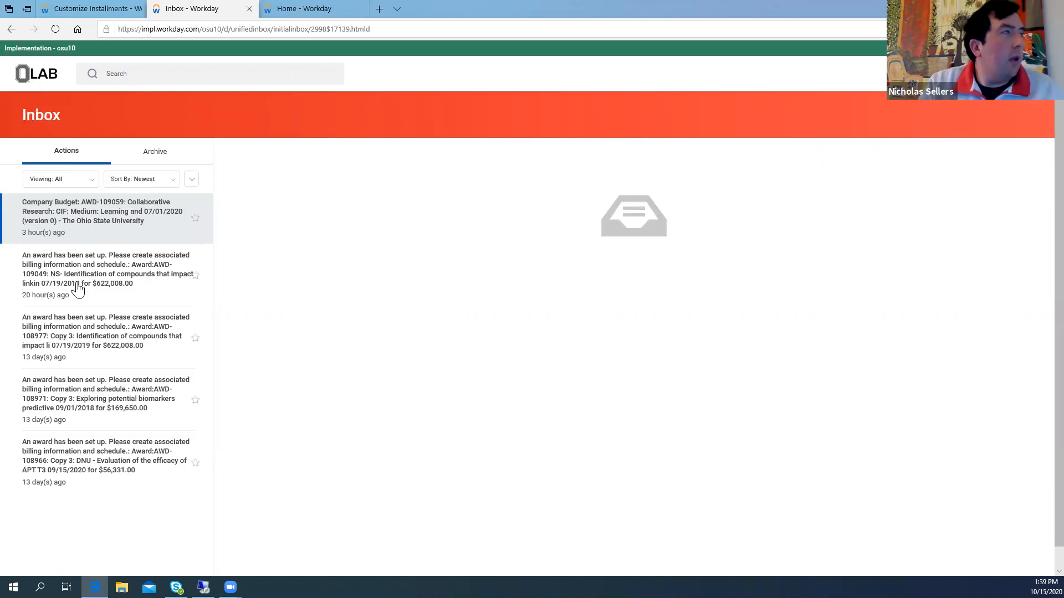
left_click(78, 286)
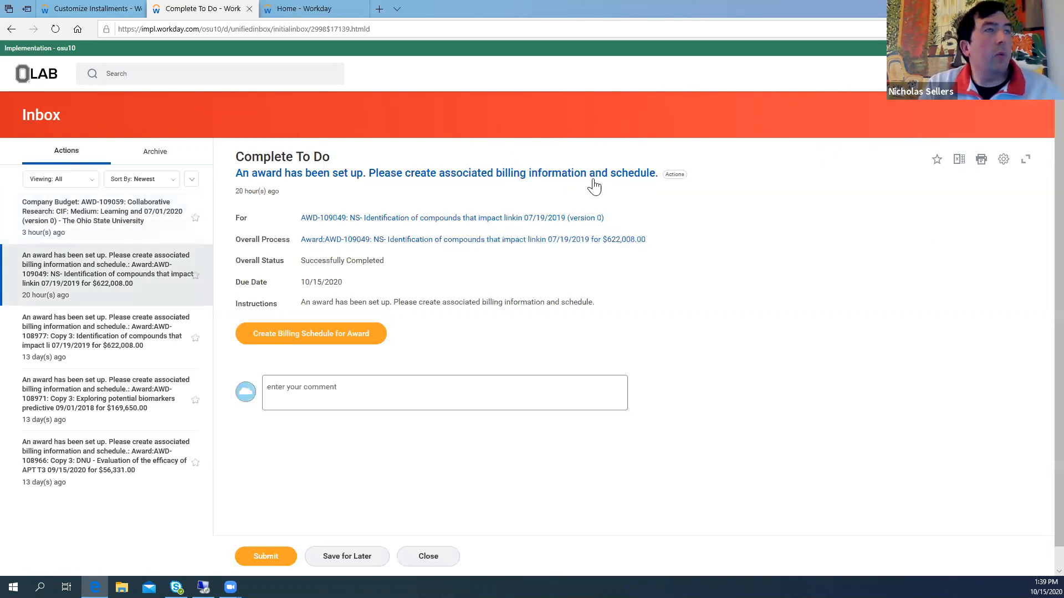
left_click(442, 219)
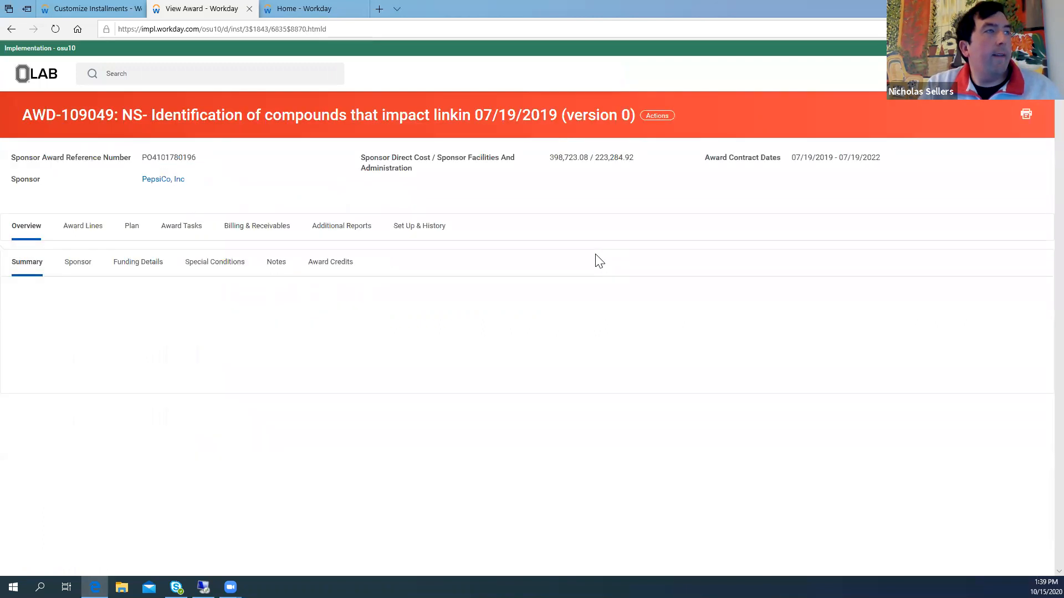
Step: Read the award's billing notes for the invoicing instructions
scroll(596, 256, "down", 2)
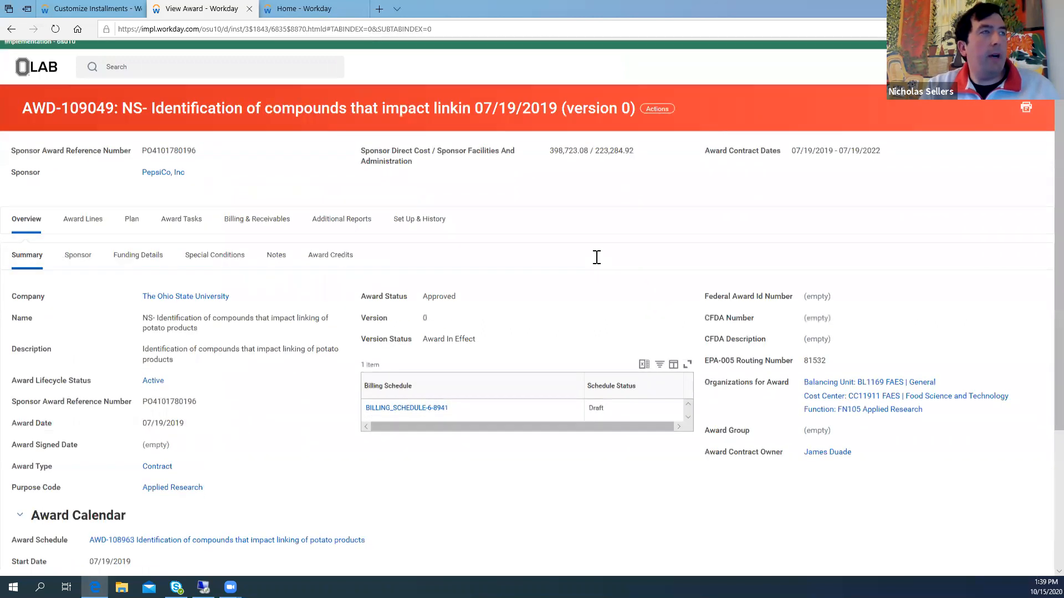
scroll(556, 223, "up", 1)
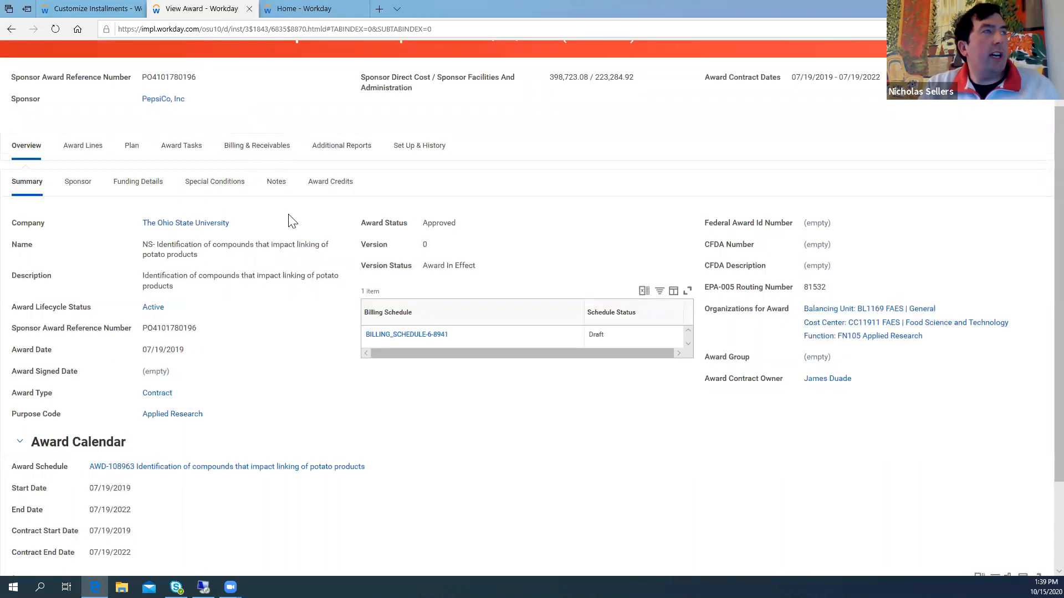
left_click(279, 194)
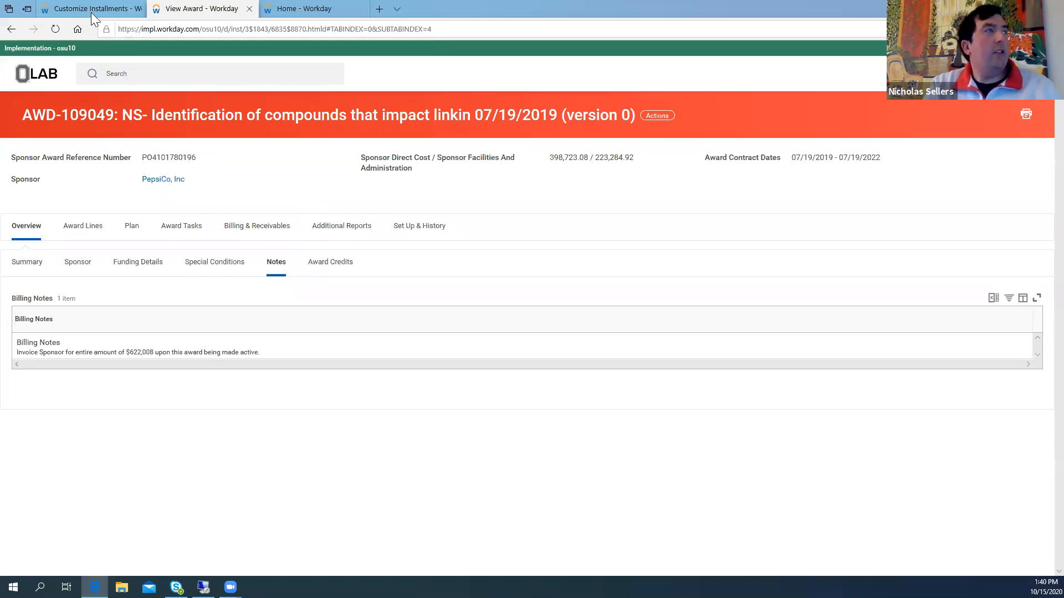
Step: Return to the installment customization and add an installment with invoice date 10/15/2020
left_click(76, 12)
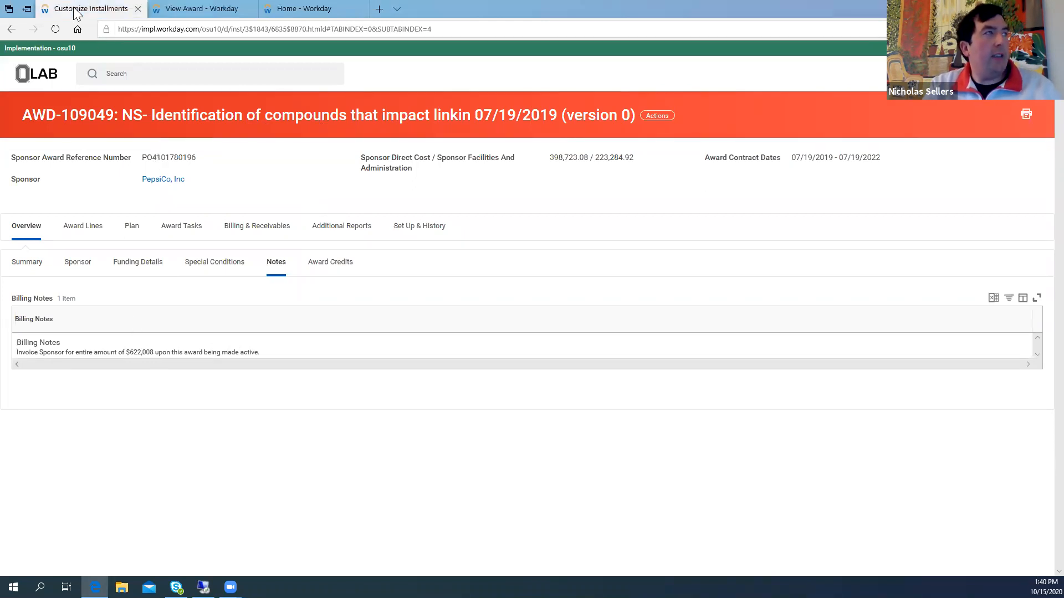
scroll(271, 317, "down", 3)
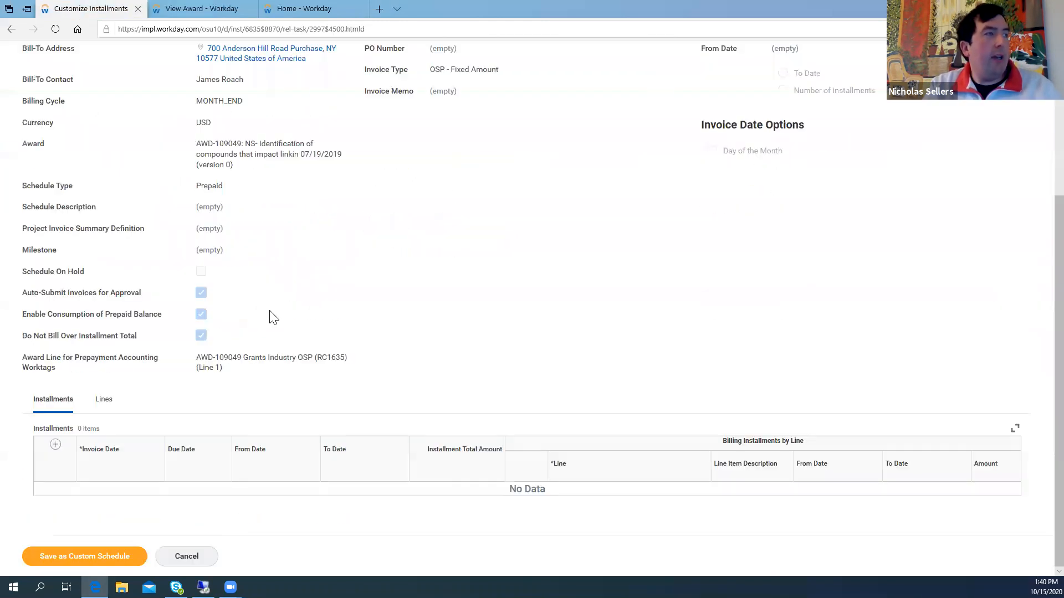
left_click(56, 446)
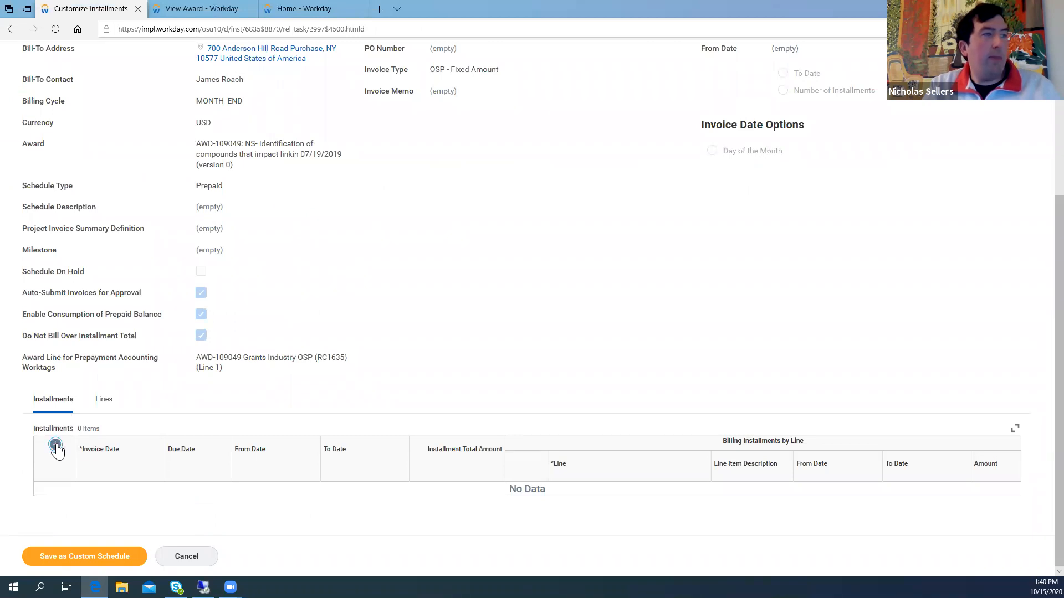
left_click(56, 446)
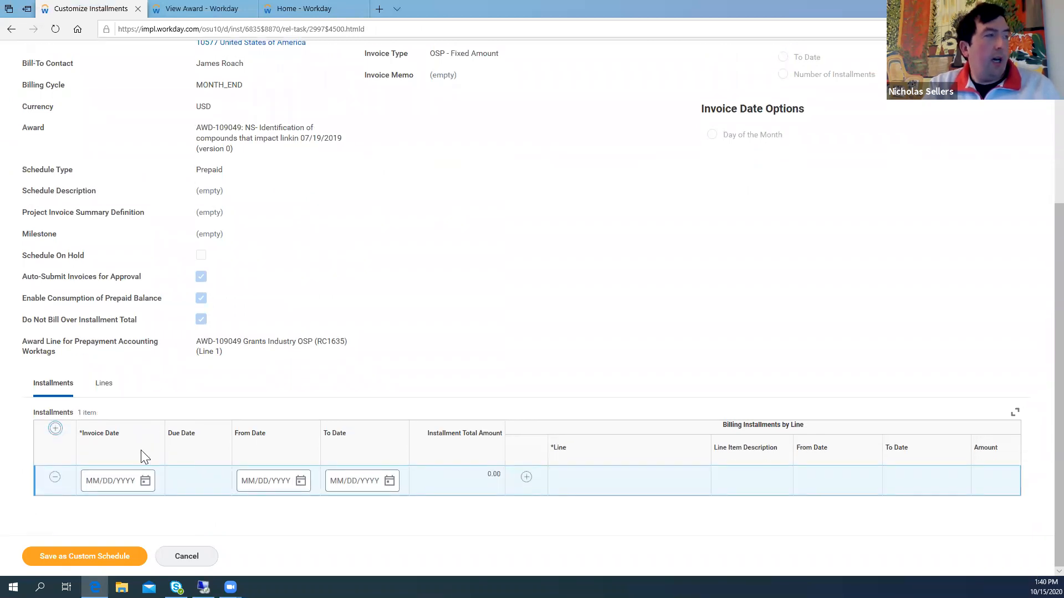
left_click(146, 482)
left_click(269, 450)
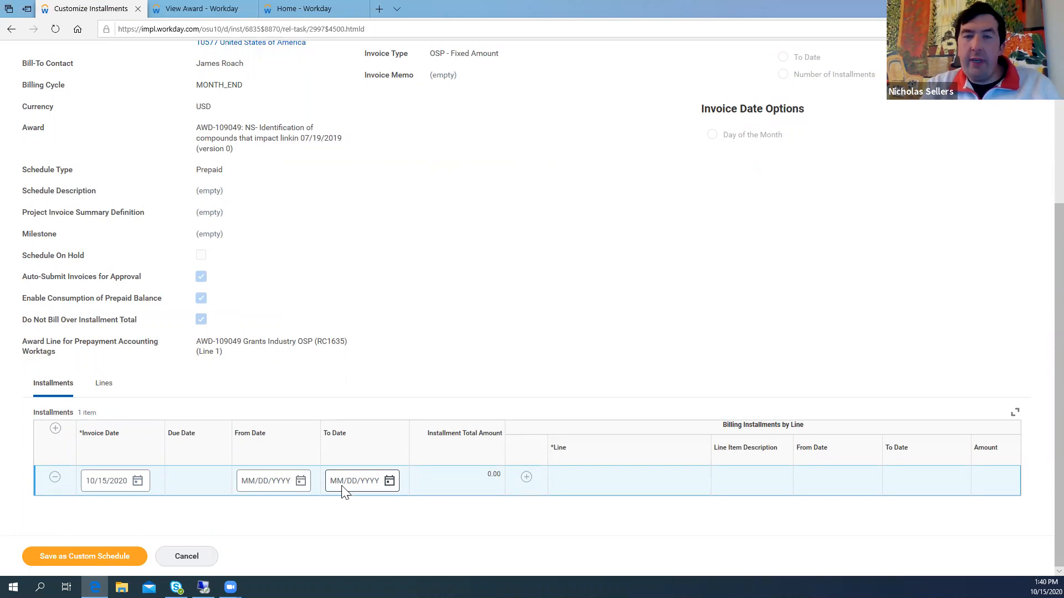
Step: Set the installment's period from 09/01/2020 to 09/30/2020
left_click(300, 481)
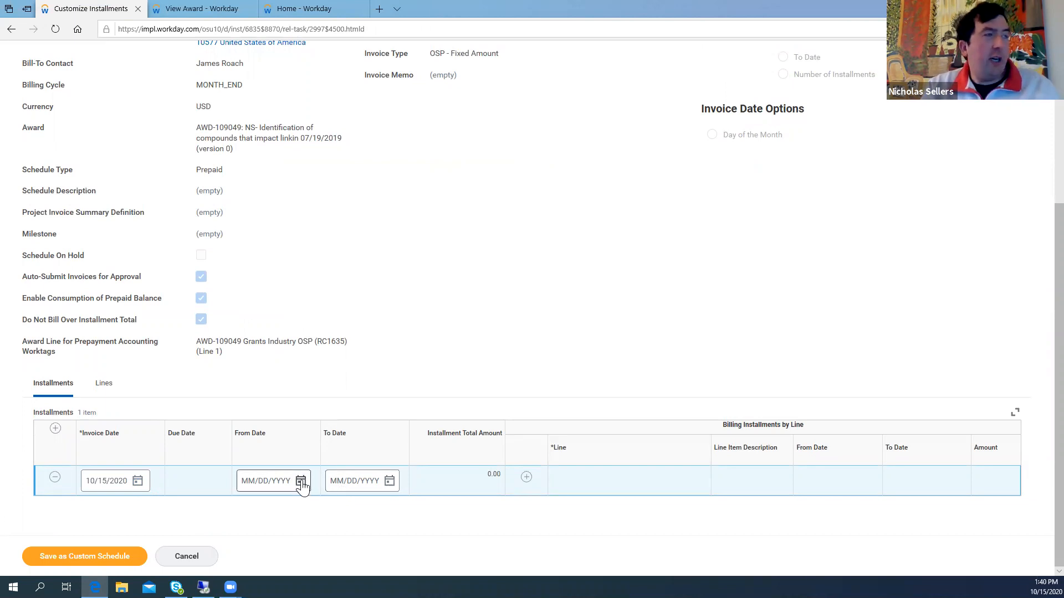
left_click(326, 387)
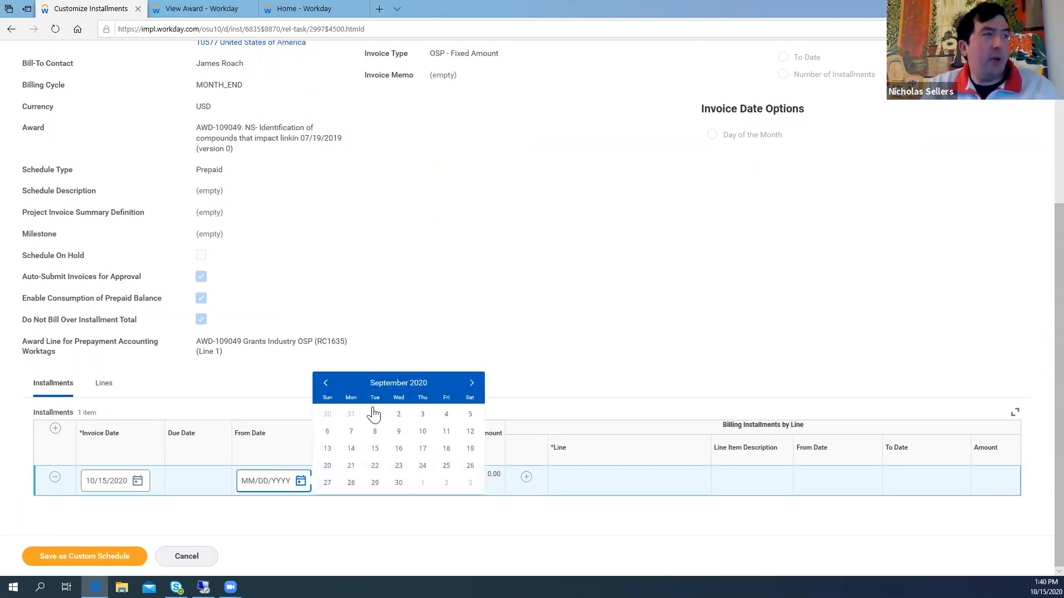
left_click(374, 413)
left_click(390, 482)
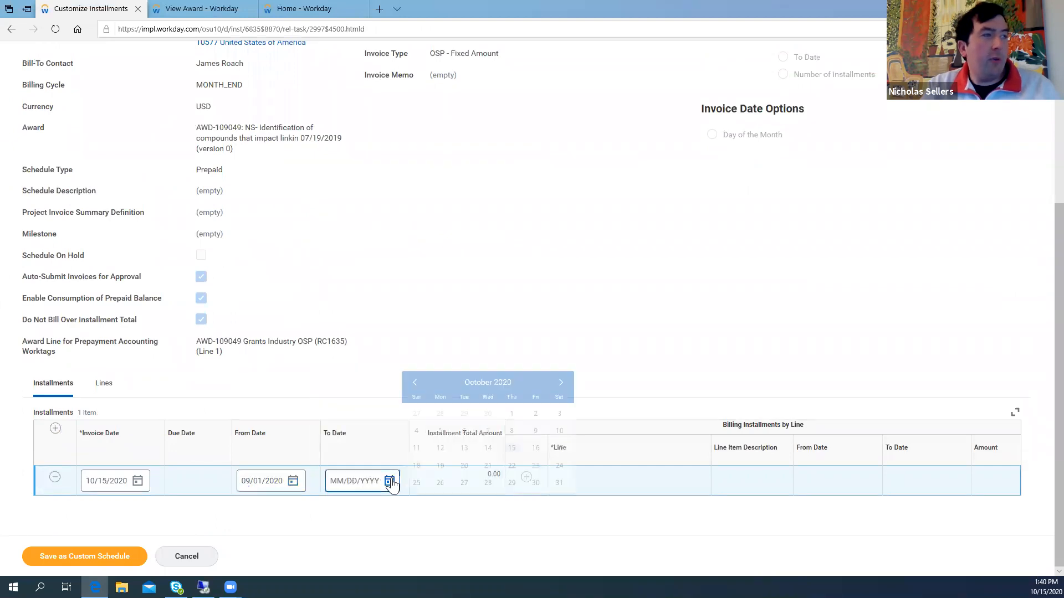
left_click(415, 383)
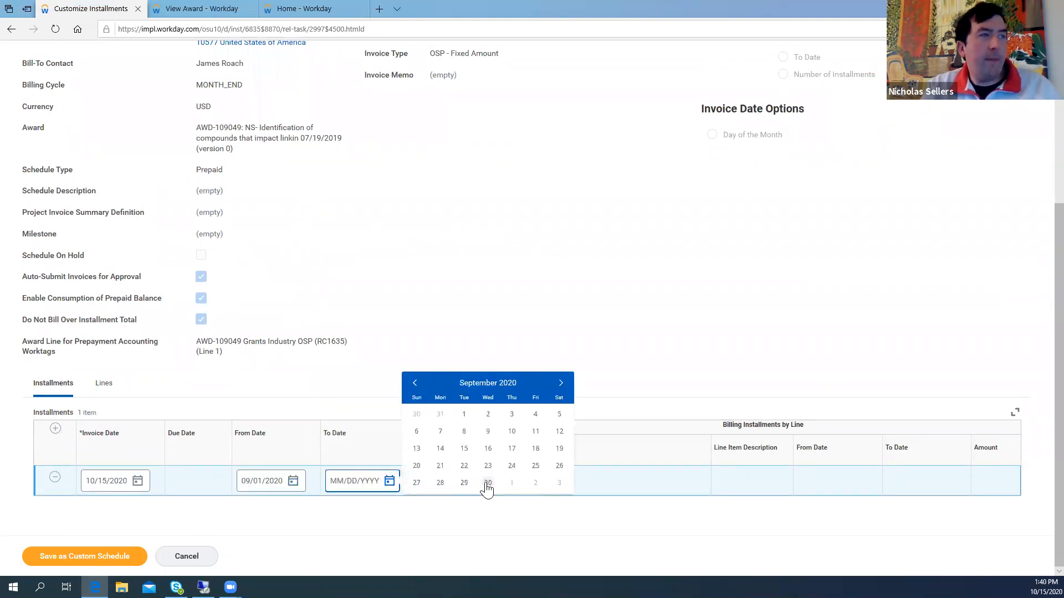
left_click(487, 484)
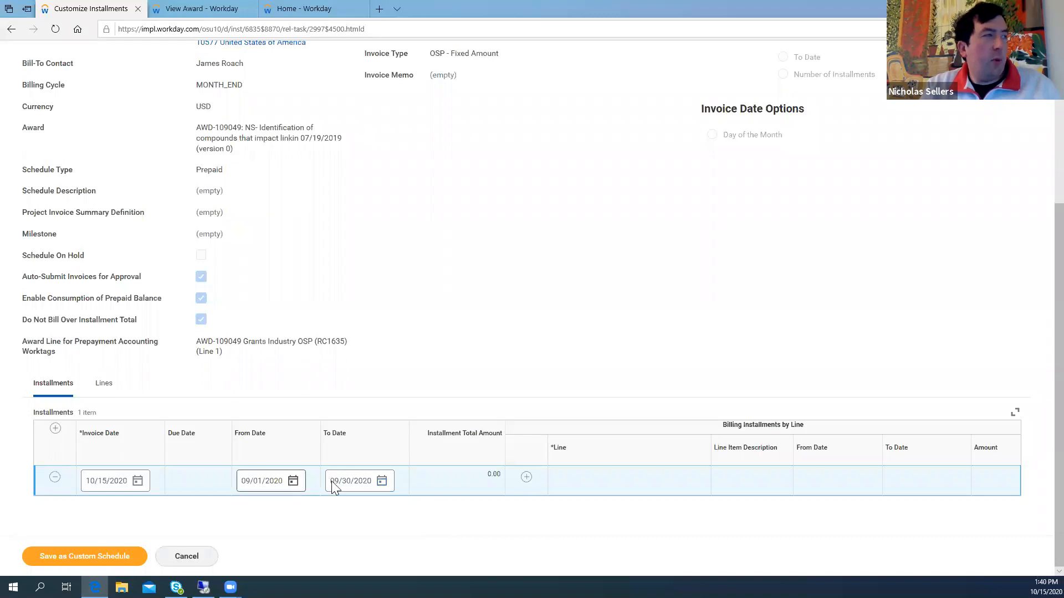
Step: Add a billing line to the installment and assign it the award line Grants Industry OSP (RC1635) (Line 1)
left_click(526, 478)
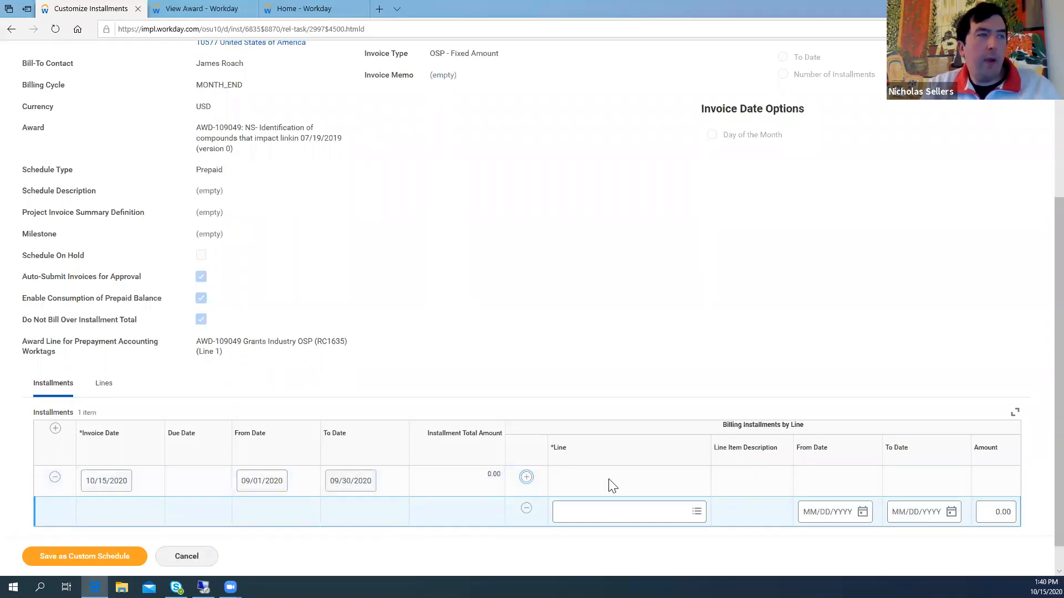
left_click(696, 513)
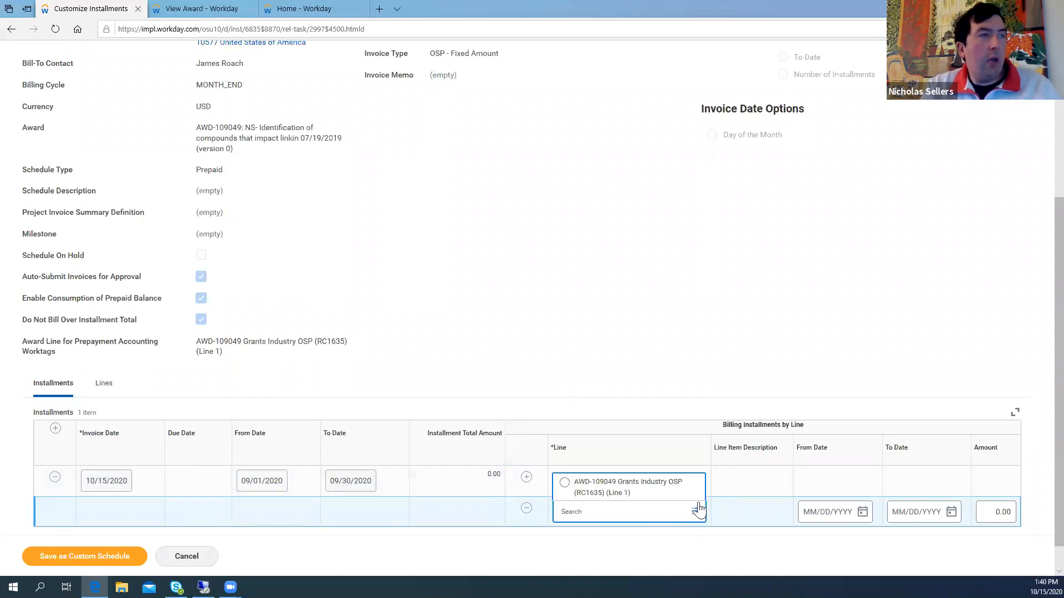
left_click(565, 484)
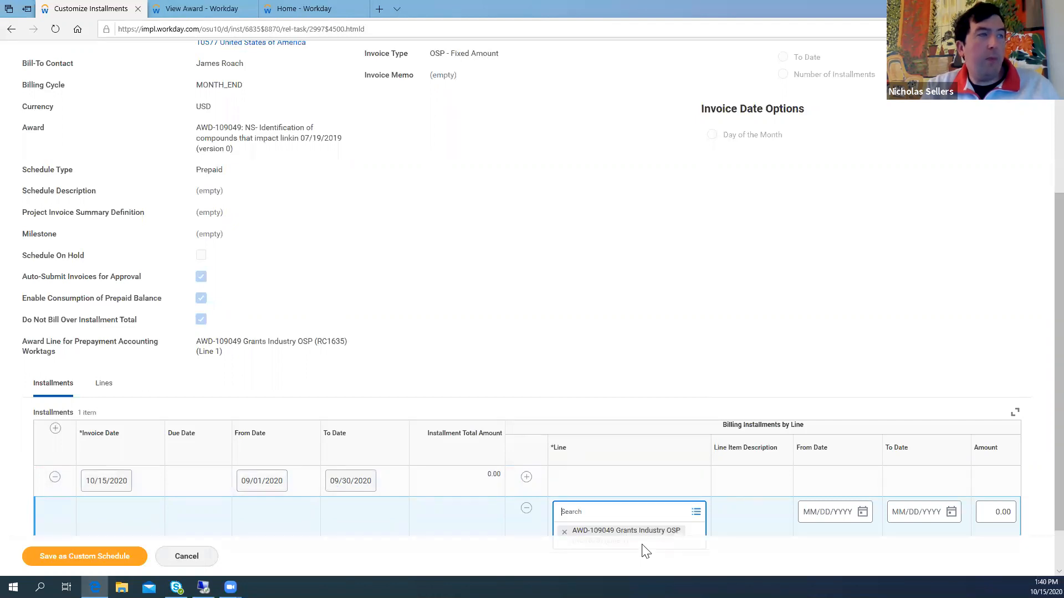
left_click(719, 517)
scroll(749, 513, "down", 1)
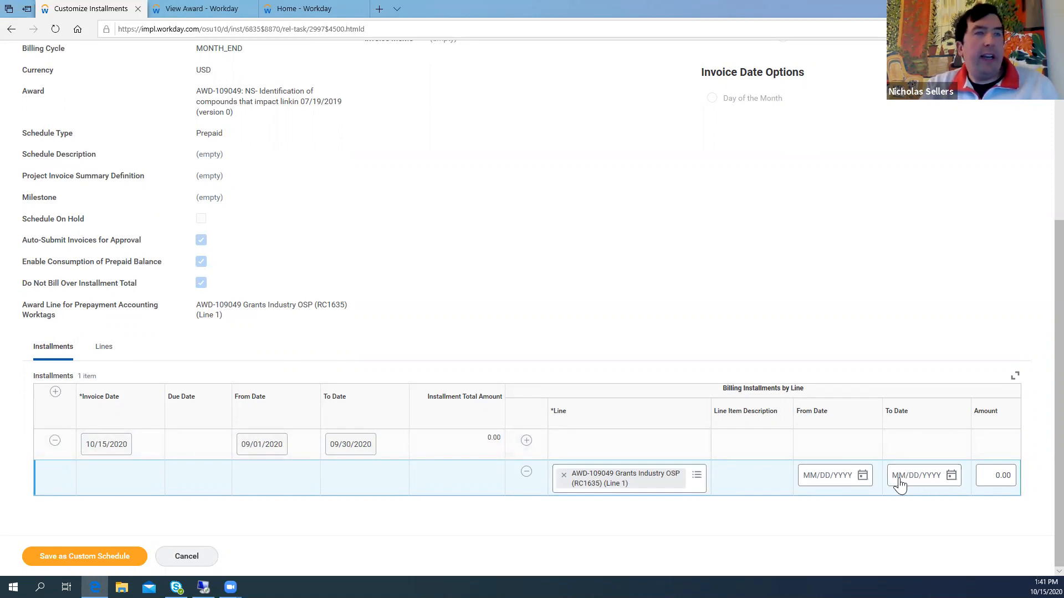
Step: Copy the invoice amount from the award's billing notes and return to the installment customization
left_click(200, 10)
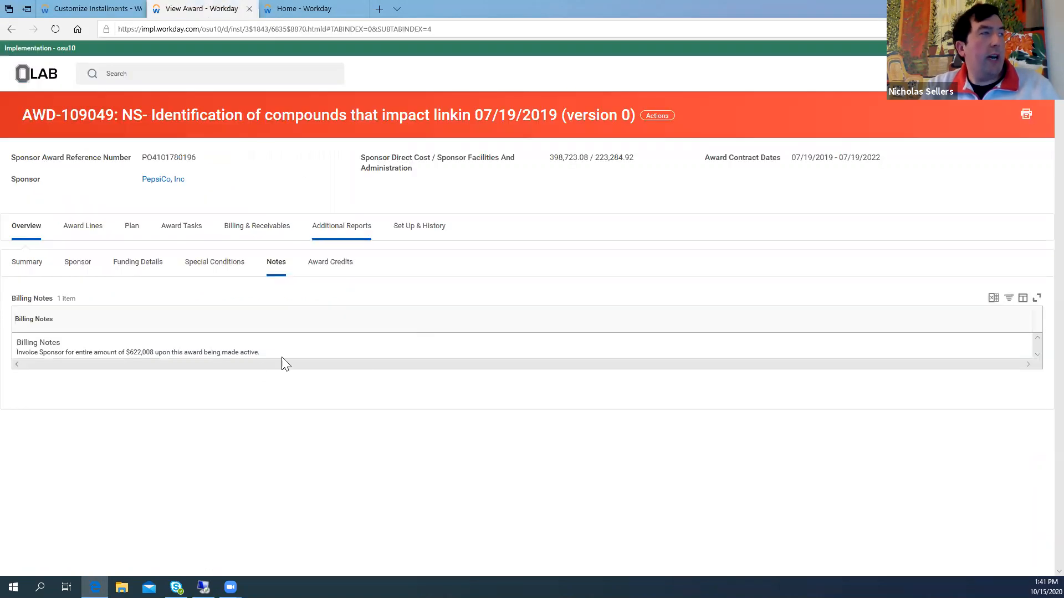
right_click(144, 350)
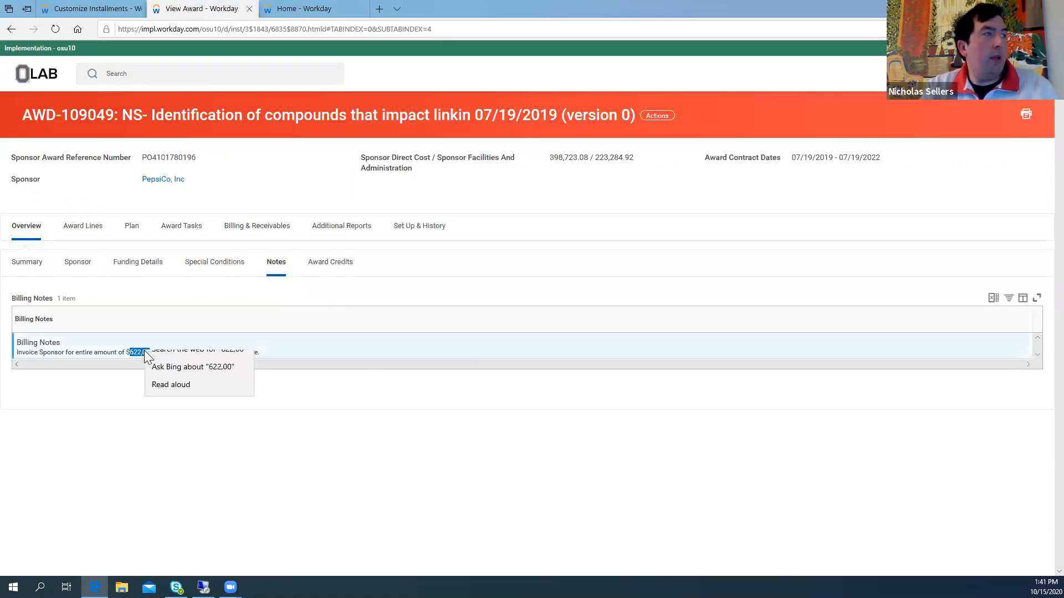
left_click(172, 363)
left_click(106, 11)
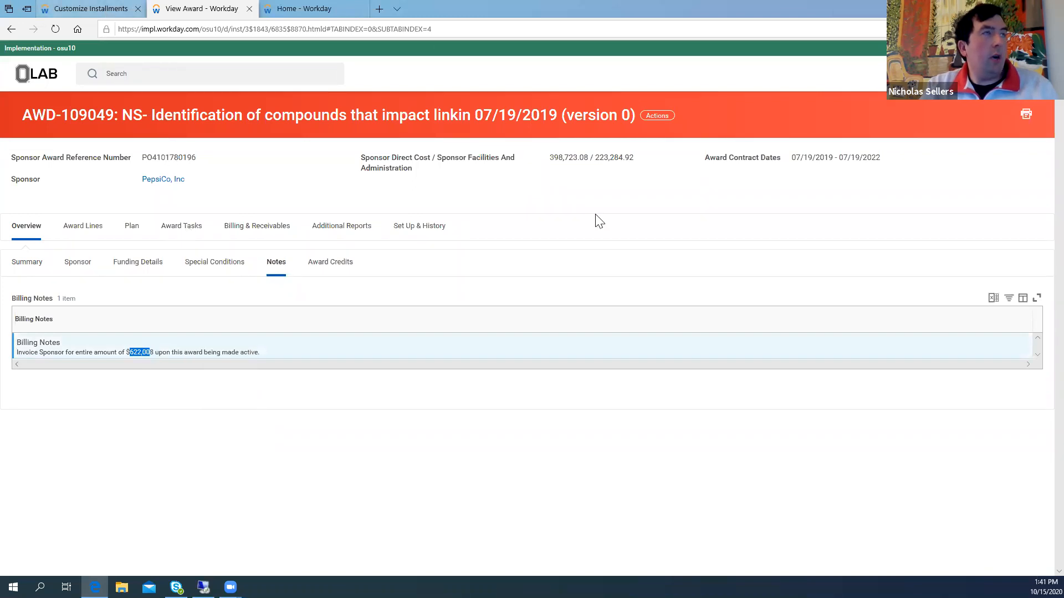
Step: Set the billing line's amount to 622,008 in the installment
left_click(997, 476)
right_click(995, 478)
left_click(1002, 478)
double_click(1001, 476)
right_click(1000, 477)
left_click(997, 476)
triple_click(997, 476)
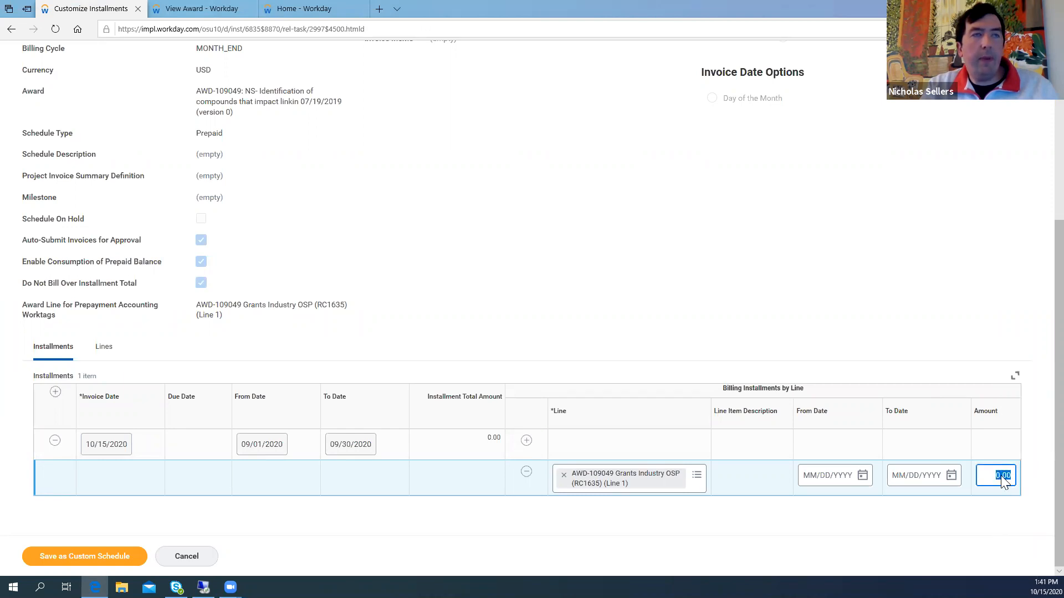
right_click(1001, 476)
left_click(1010, 410)
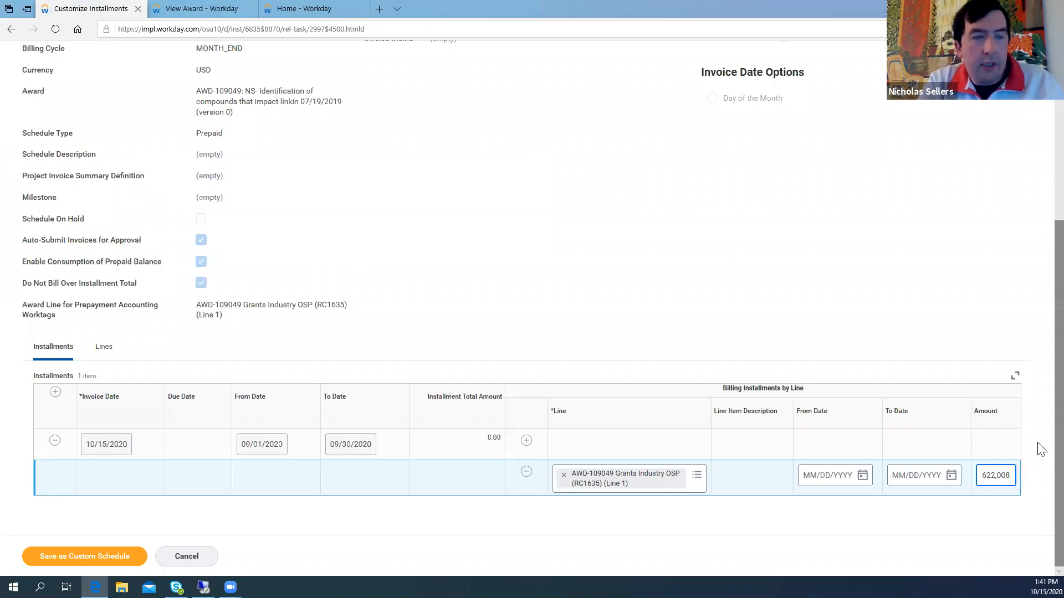
key("Tab")
left_click(989, 477)
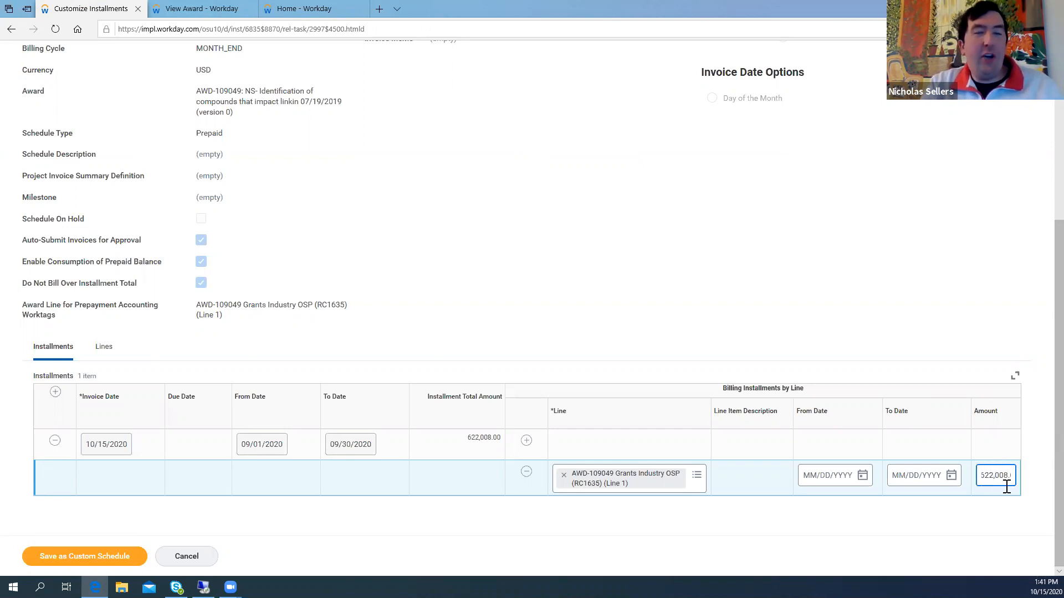
key("Home")
key("End")
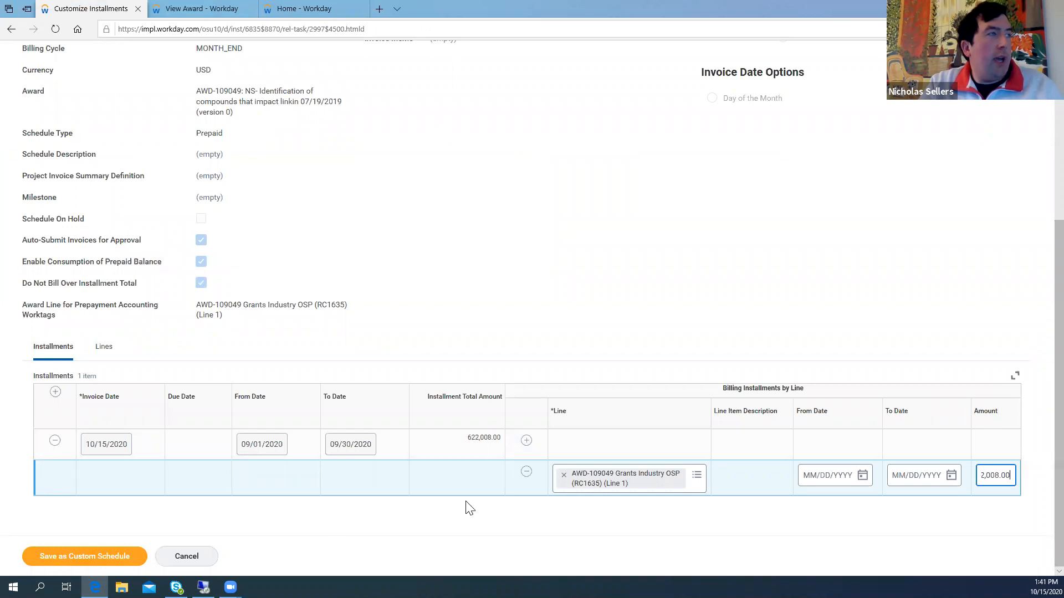
Step: Save the installment as a custom schedule and submit the PepsiCo billing schedule
left_click(100, 560)
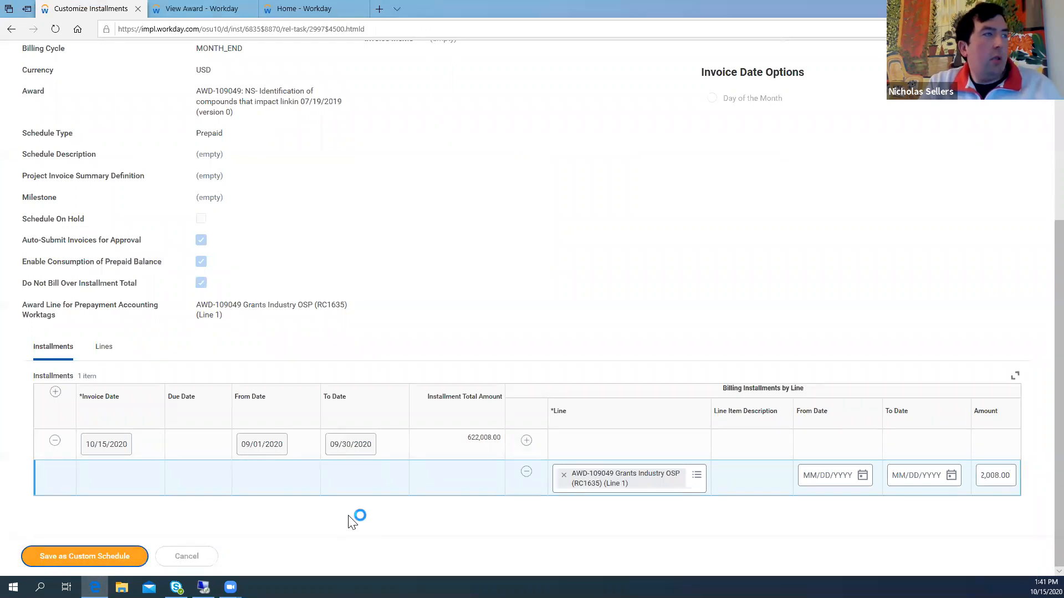
scroll(530, 462, "down", 4)
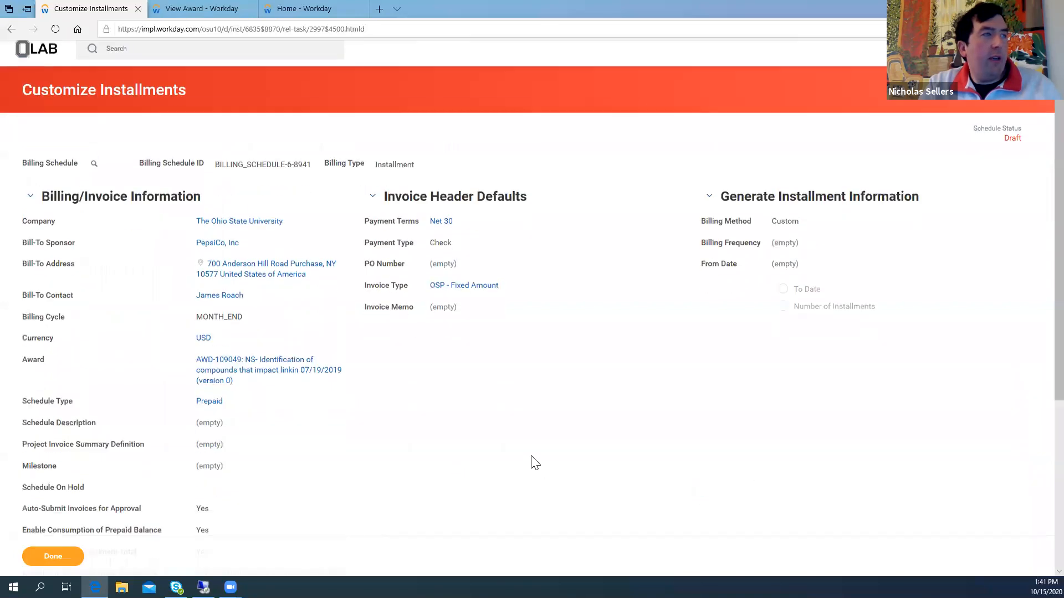
scroll(530, 462, "down", 1)
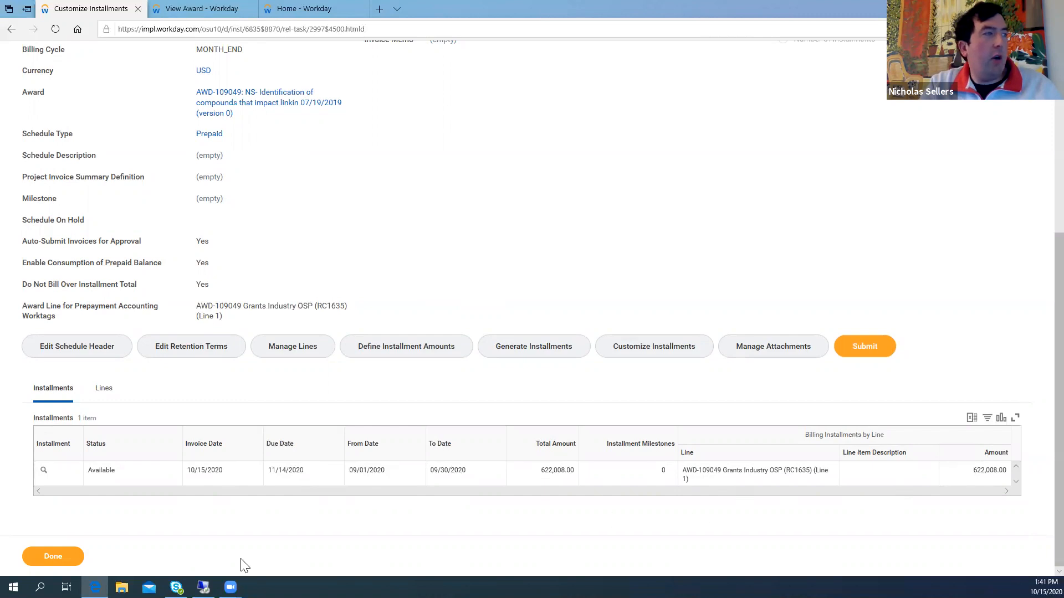
scroll(409, 543, "up", 3)
scroll(410, 542, "down", 3)
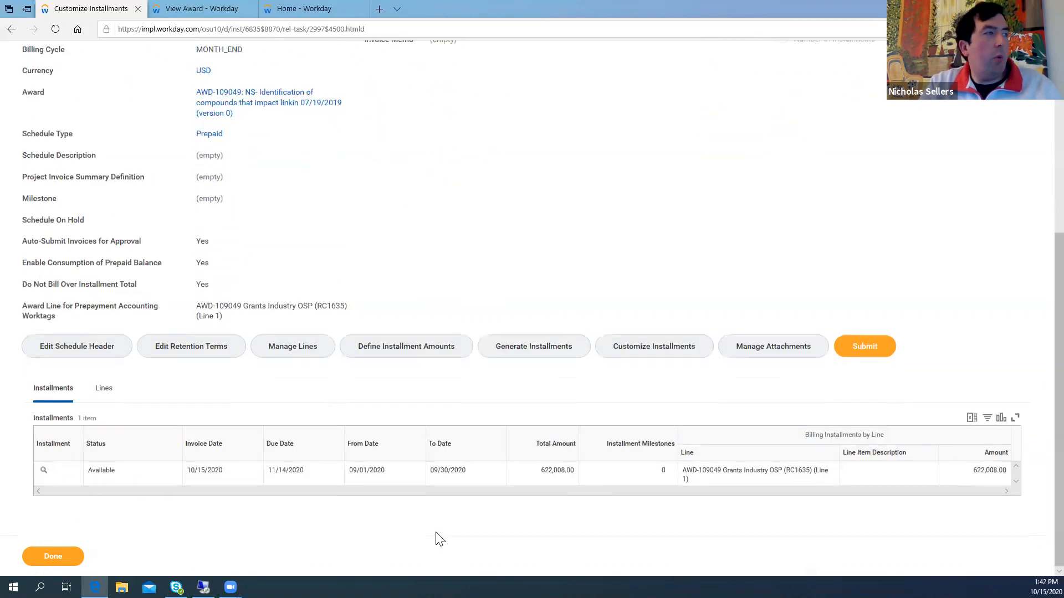
left_click(880, 354)
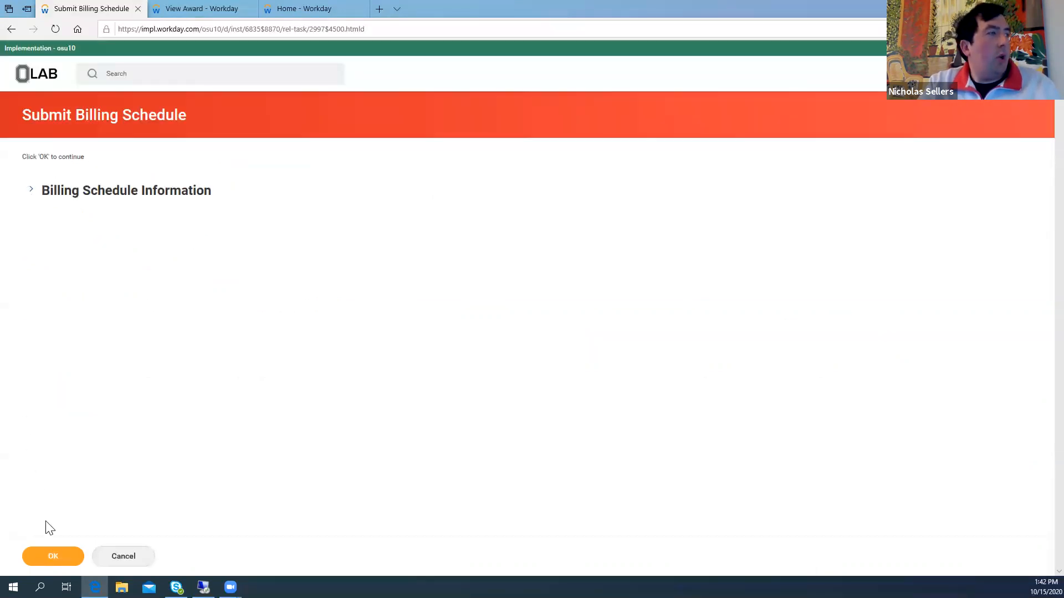
left_click(52, 557)
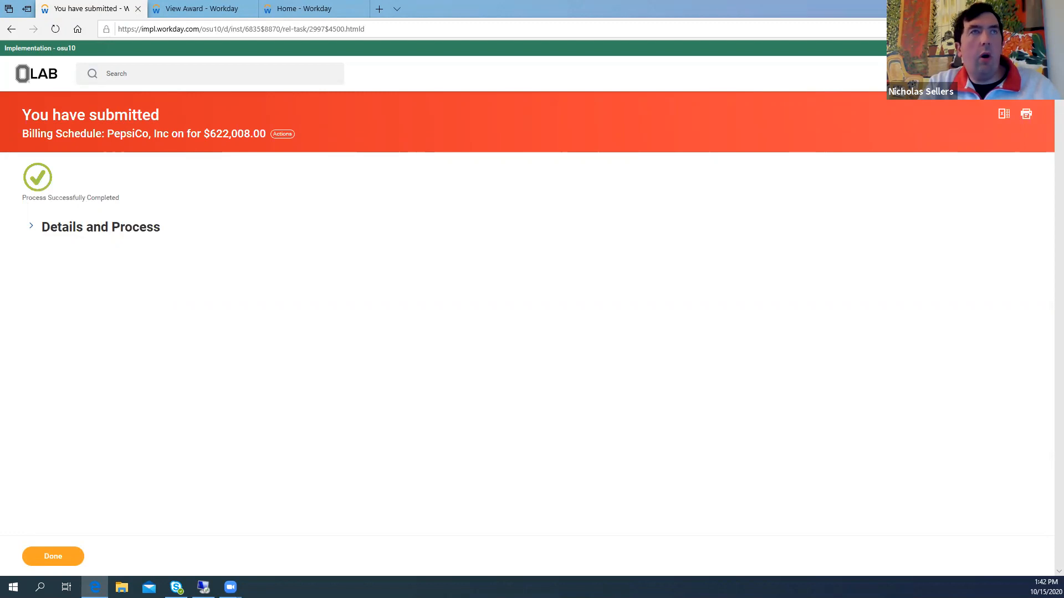
Step: Mark the inbox to-do for the award "NS- Identification of compounds that impact linkin" as complete and refresh the list of pending actions
left_click(945, 93)
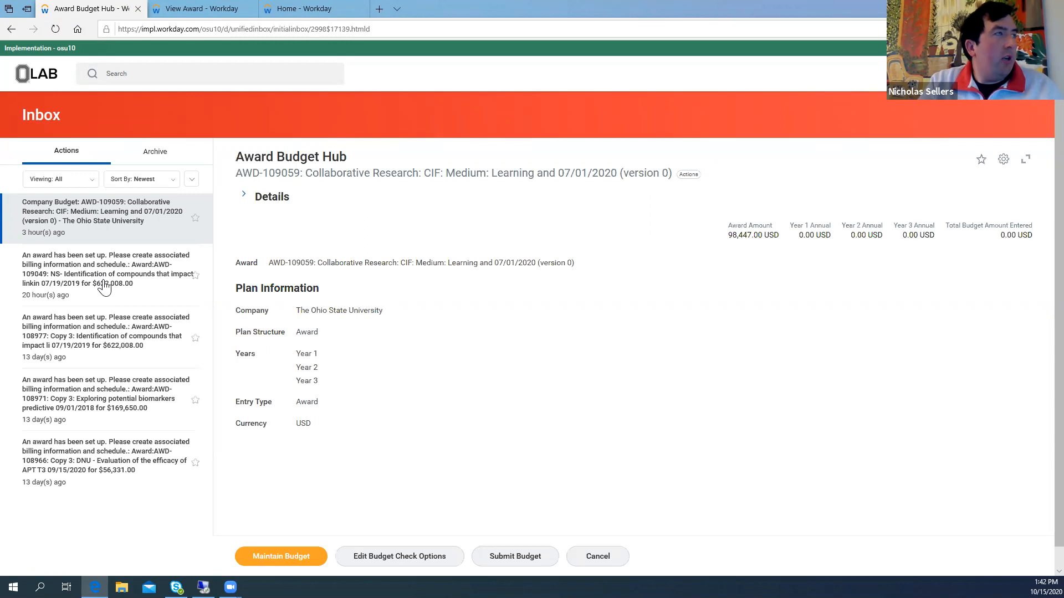
left_click(104, 287)
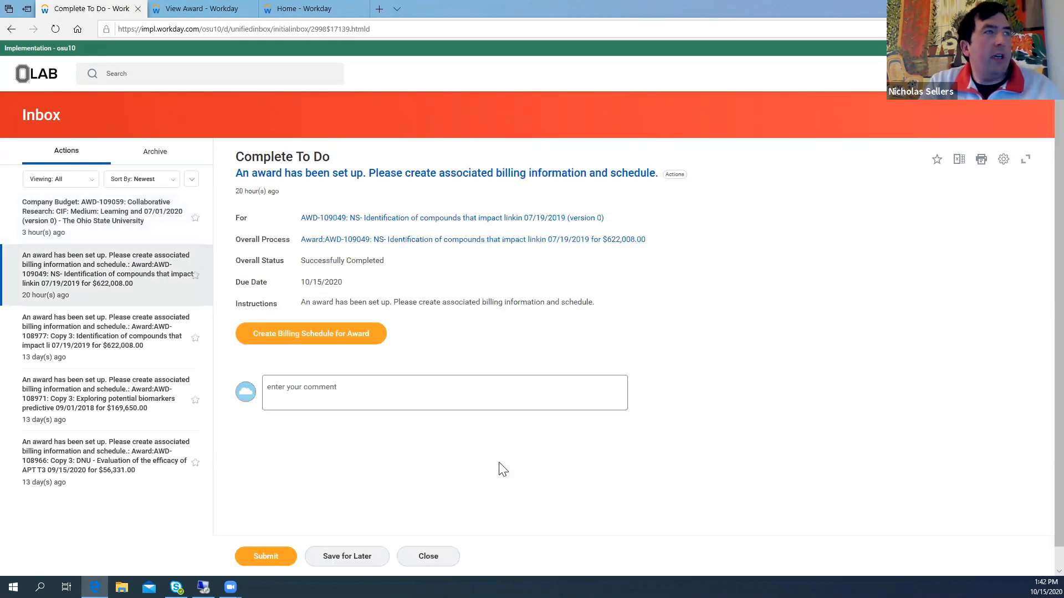
scroll(499, 468, "down", 1)
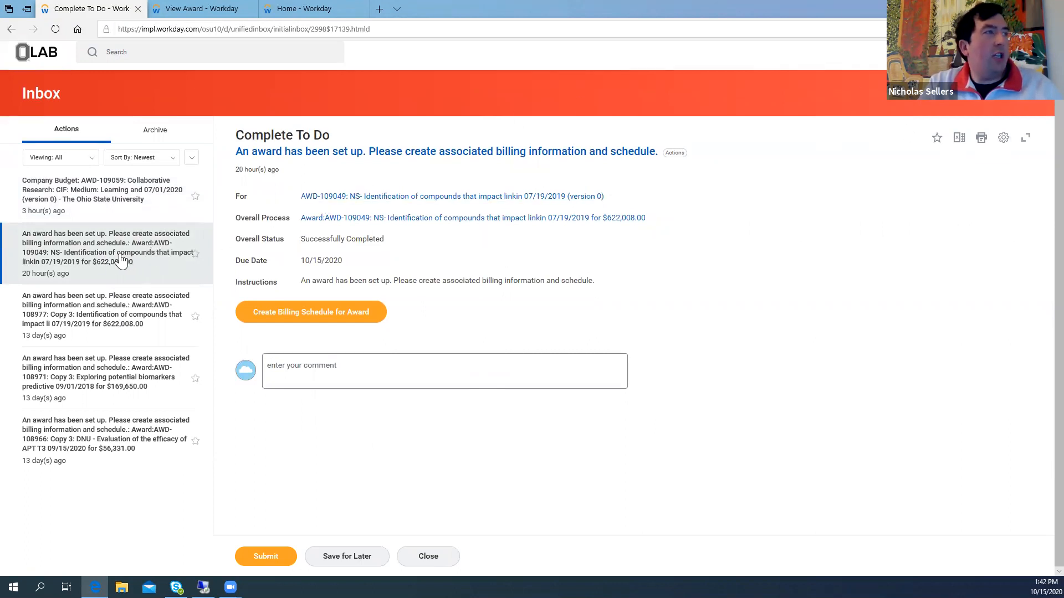
left_click(274, 557)
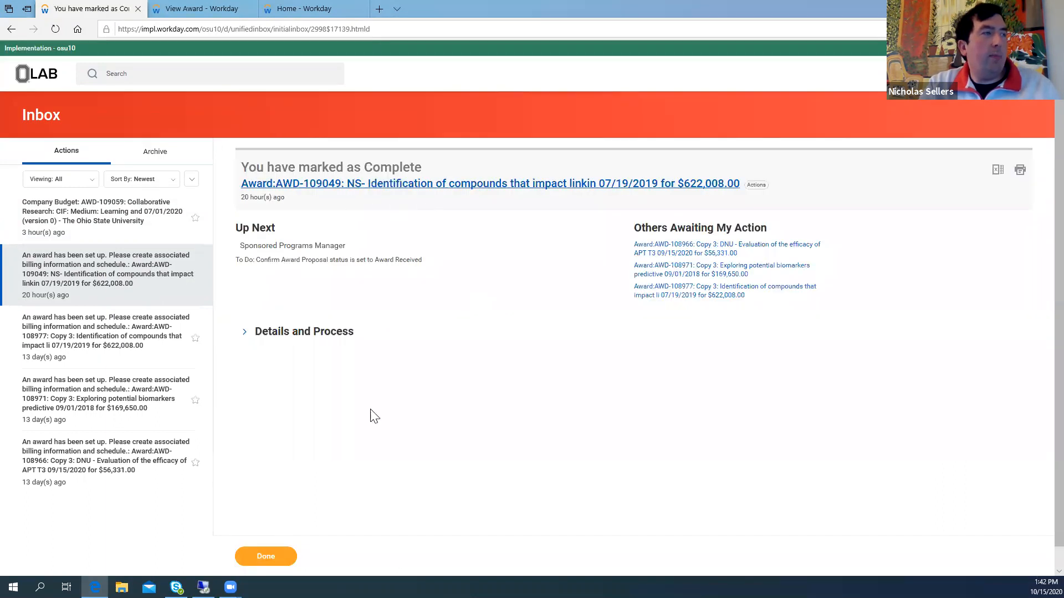
left_click(266, 556)
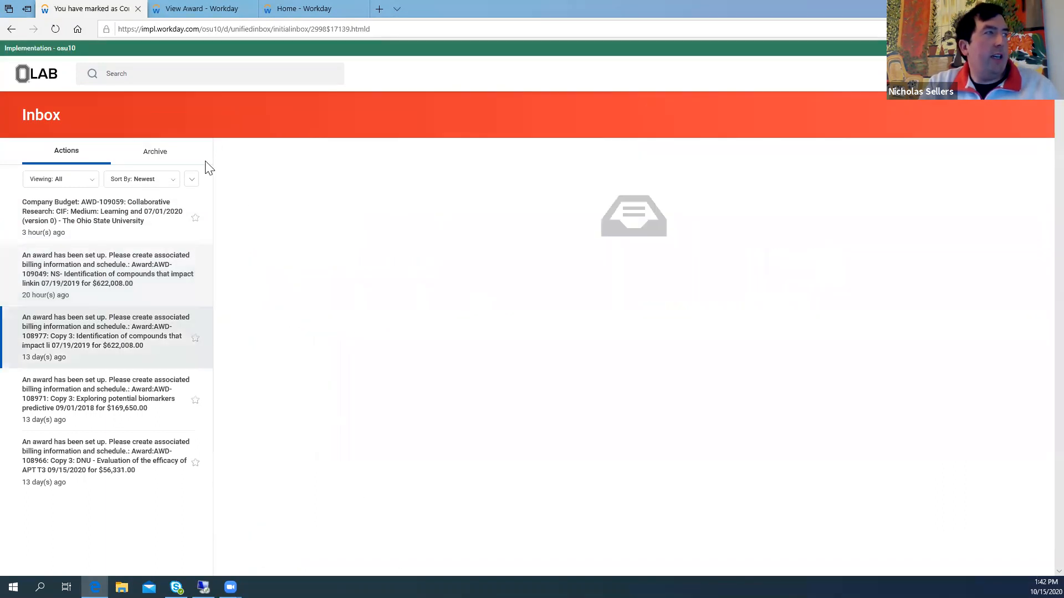
left_click(125, 158)
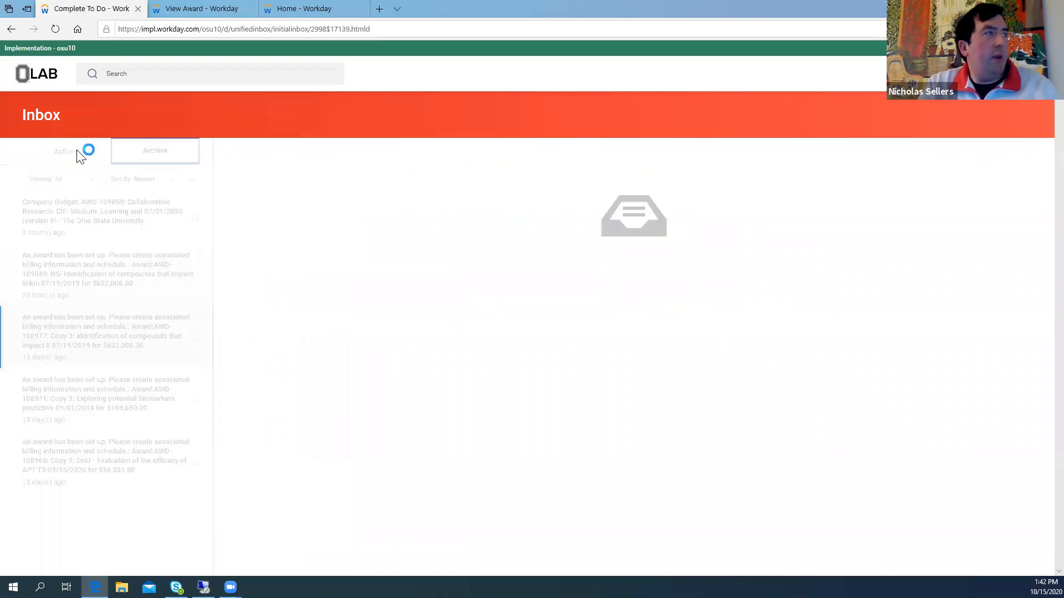
left_click(76, 152)
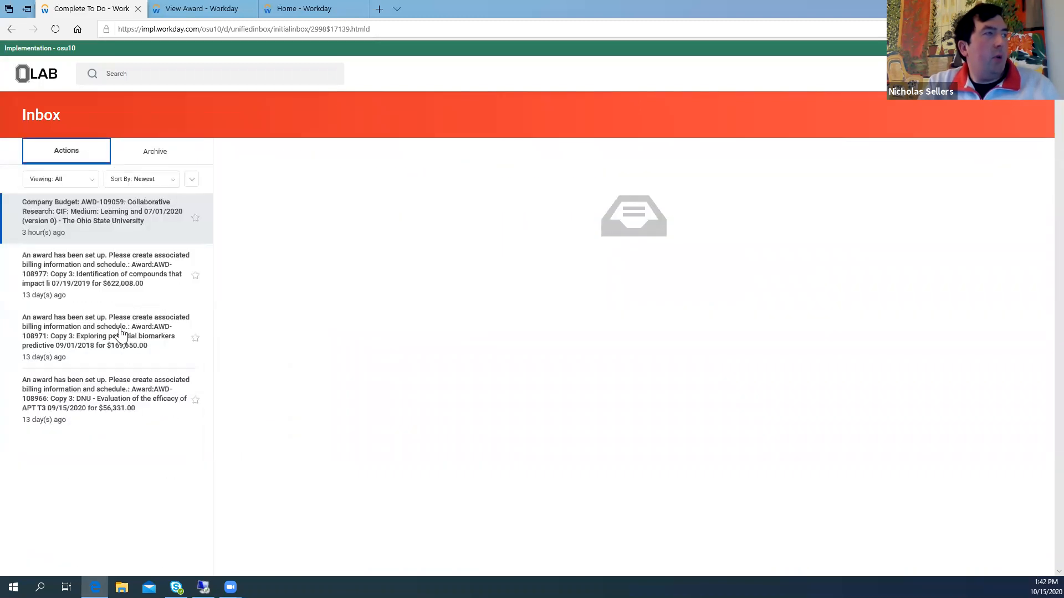